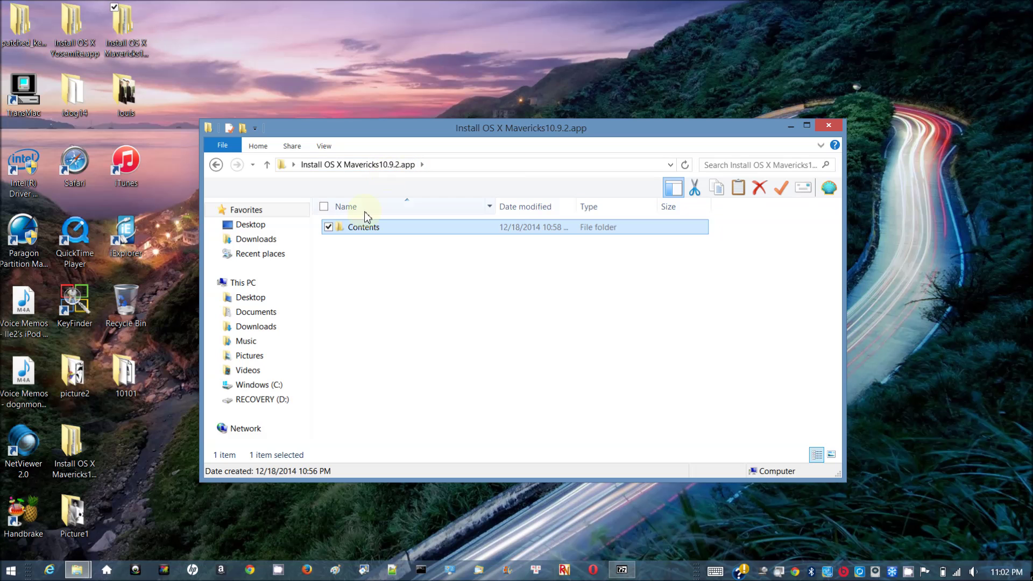
# Browse into Contents > SharedSupport of the Mavericks 10.9.2 installer app to show InstallESD.dmg.
pyautogui.doubleClick(361, 231)
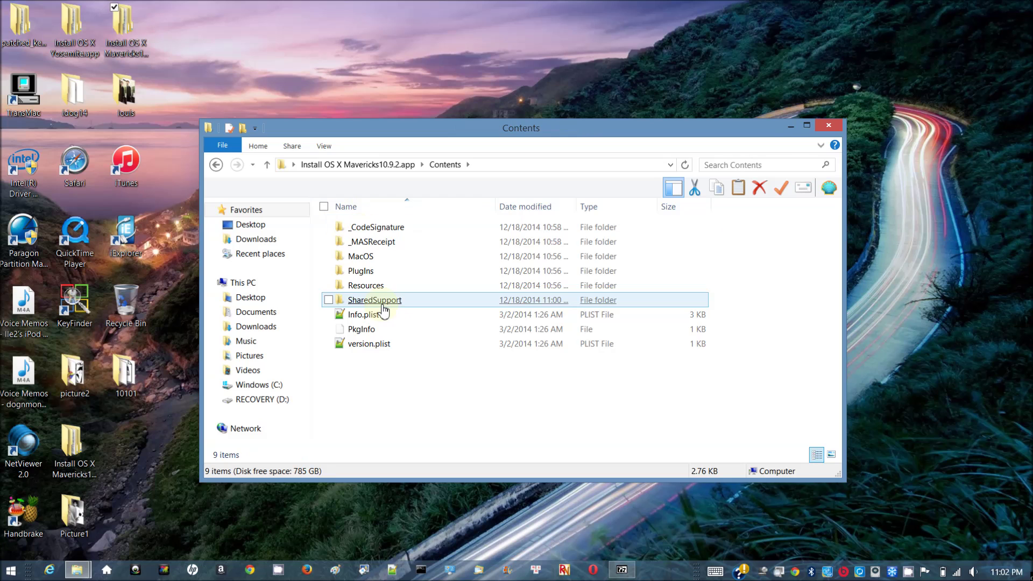
pyautogui.doubleClick(382, 301)
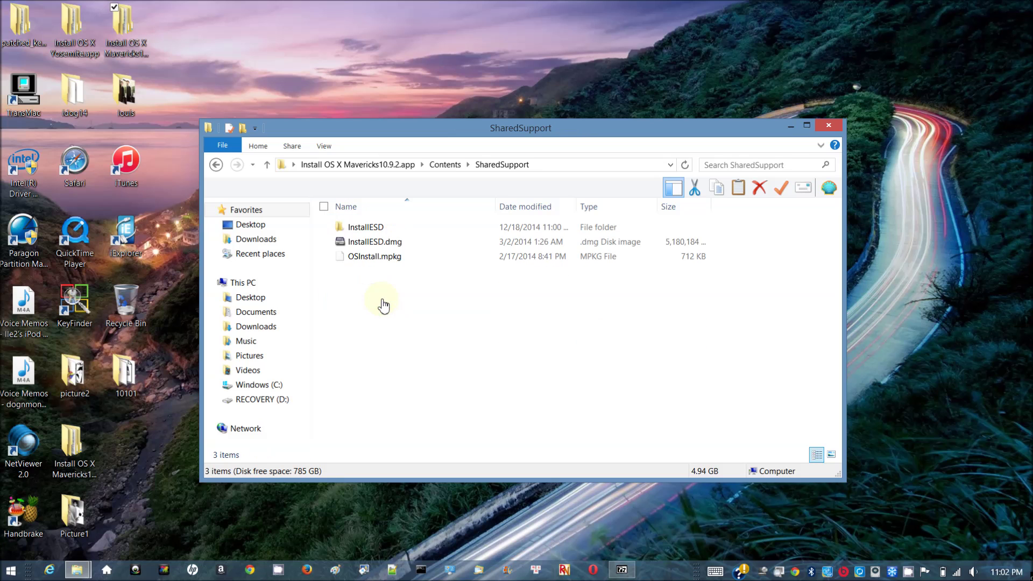
pyautogui.moveTo(379, 248)
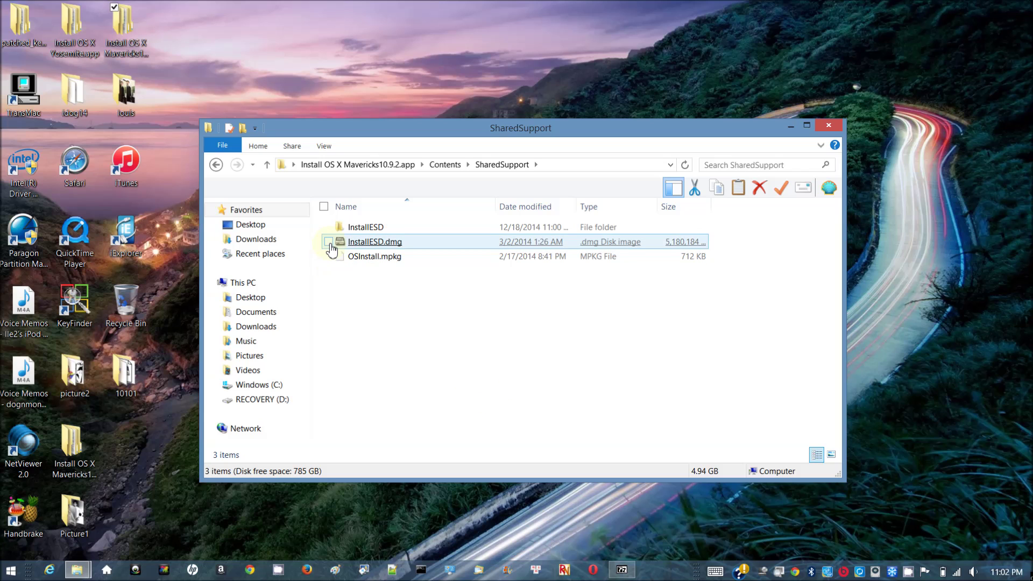
# Finish extracting InstallESD.dmg, then open InstallESD > InstallMacOSX.pkg to reach the inner 4.92 GB InstallESD.dmg.
pyautogui.click(615, 575)
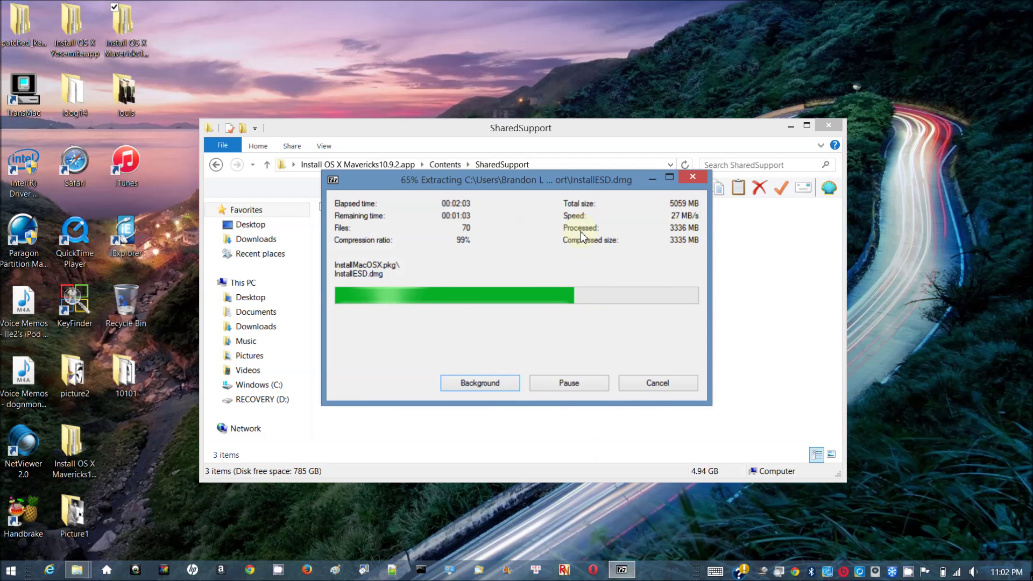
pyautogui.moveTo(582, 180); pyautogui.dragTo(521, 324)
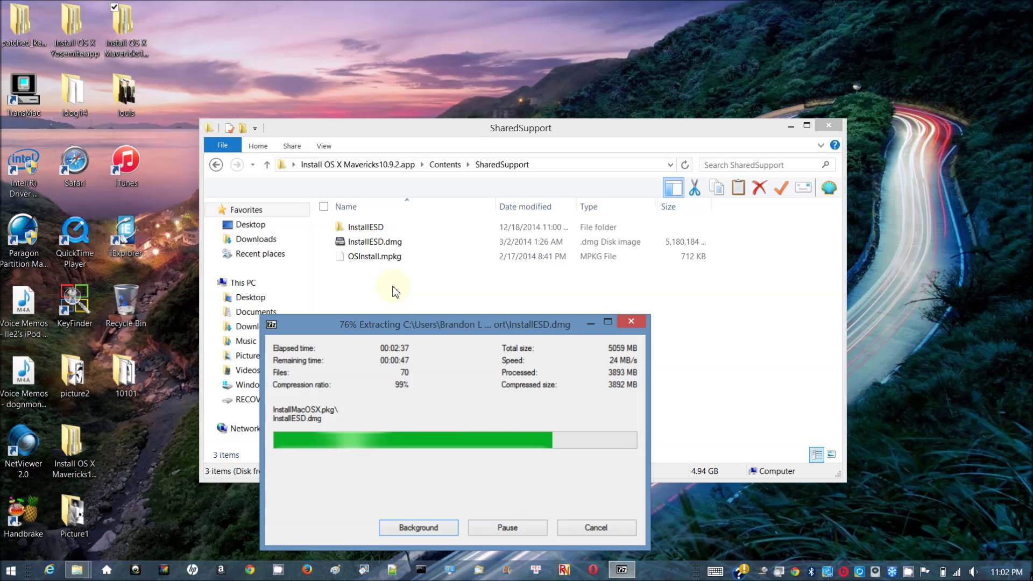
pyautogui.click(528, 310)
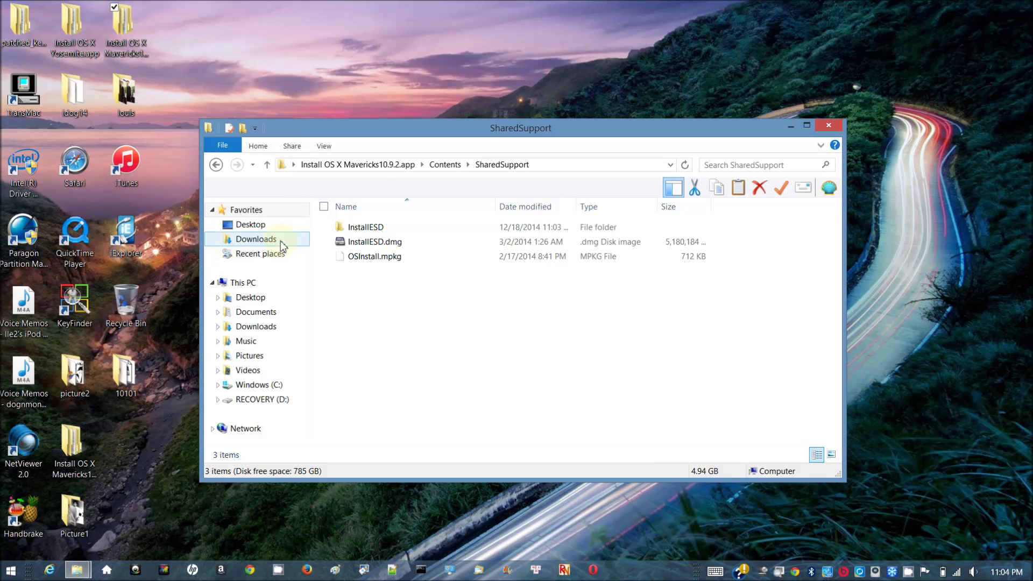
pyautogui.doubleClick(372, 229)
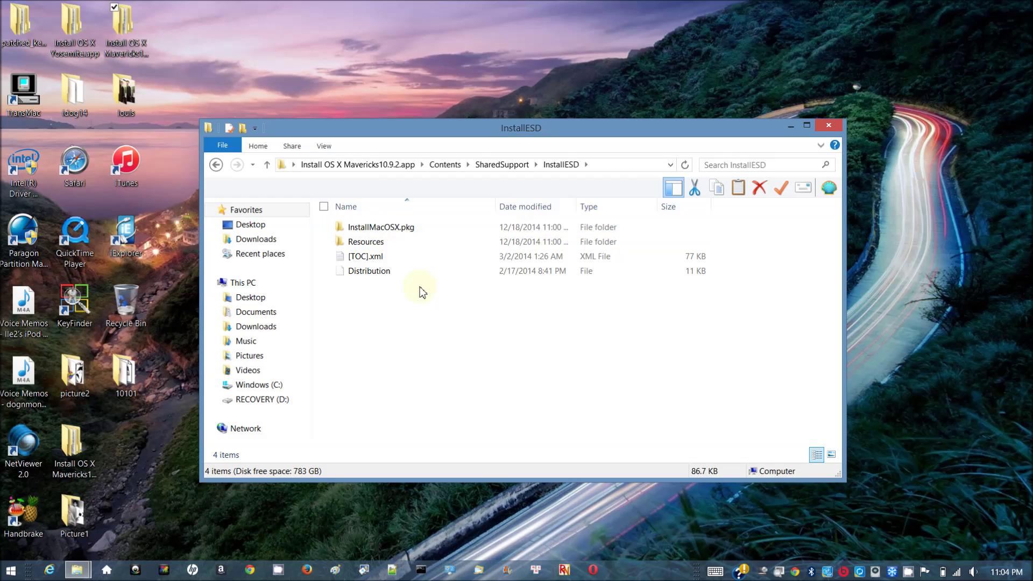
pyautogui.doubleClick(404, 230)
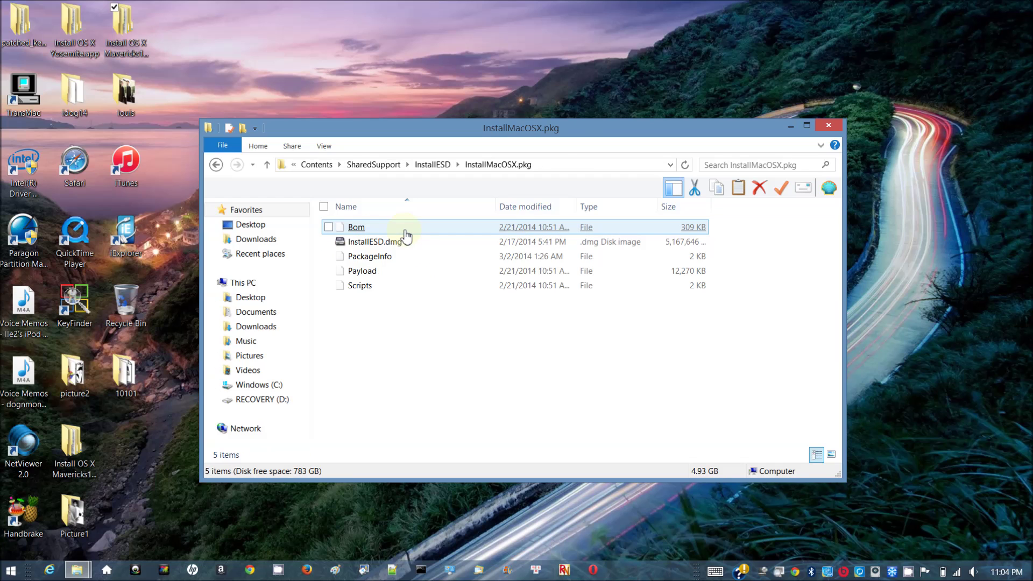
# Extract the inner InstallESD.dmg with 7-Zip to an InstallESD\ folder and open it.
pyautogui.rightClick(397, 249)
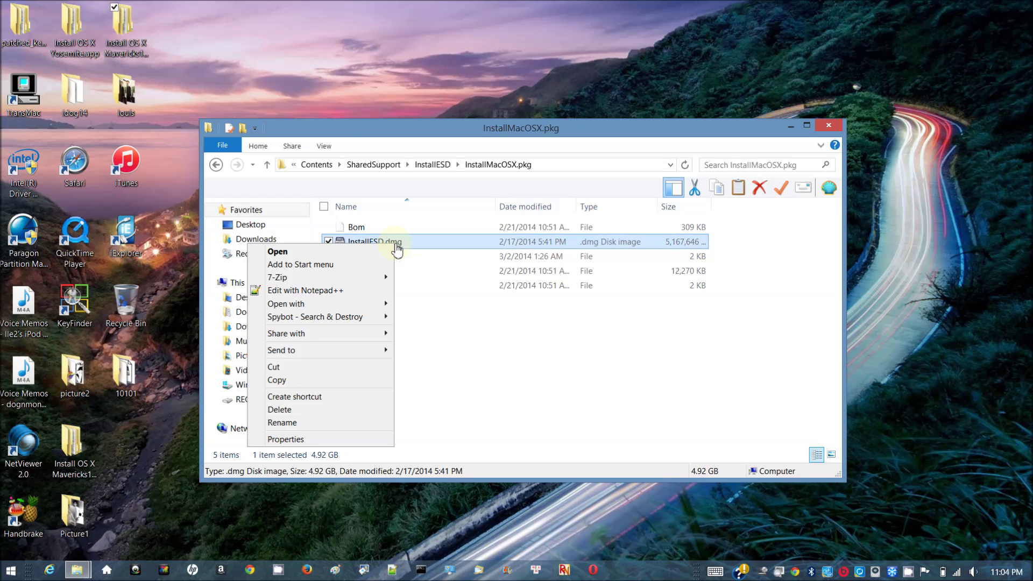
pyautogui.moveTo(384, 276)
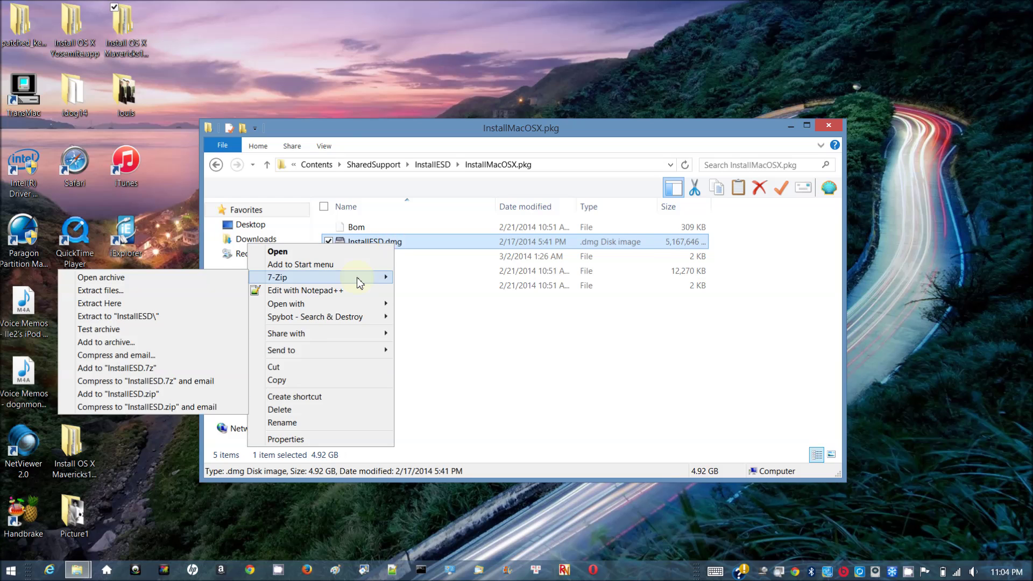
pyautogui.click(195, 316)
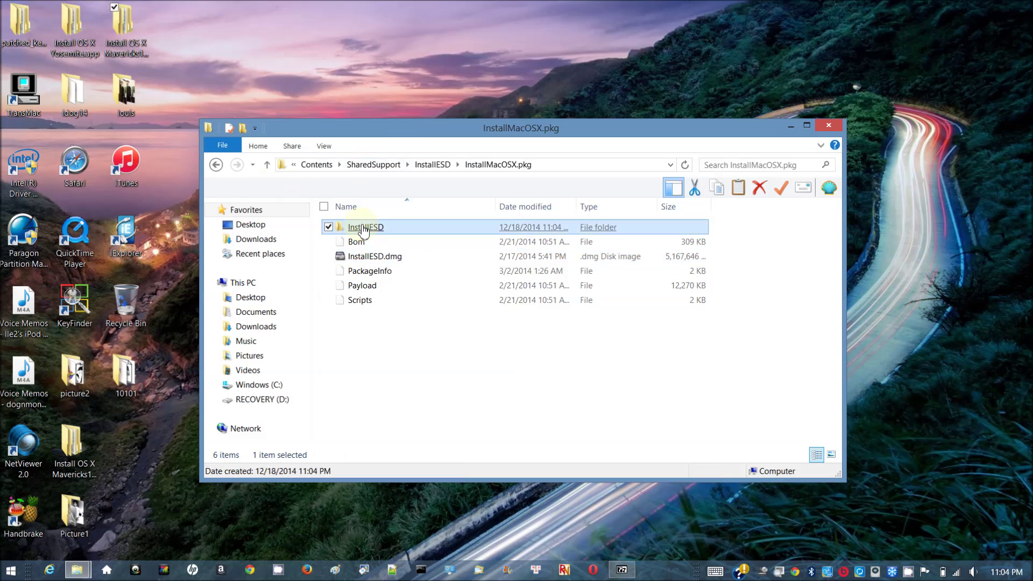
pyautogui.doubleClick(366, 227)
# Navigate back into InstallESD > InstallMacOSX.pkg and bring the extraction progress window back up.
pyautogui.click(215, 165)
pyautogui.click(215, 165)
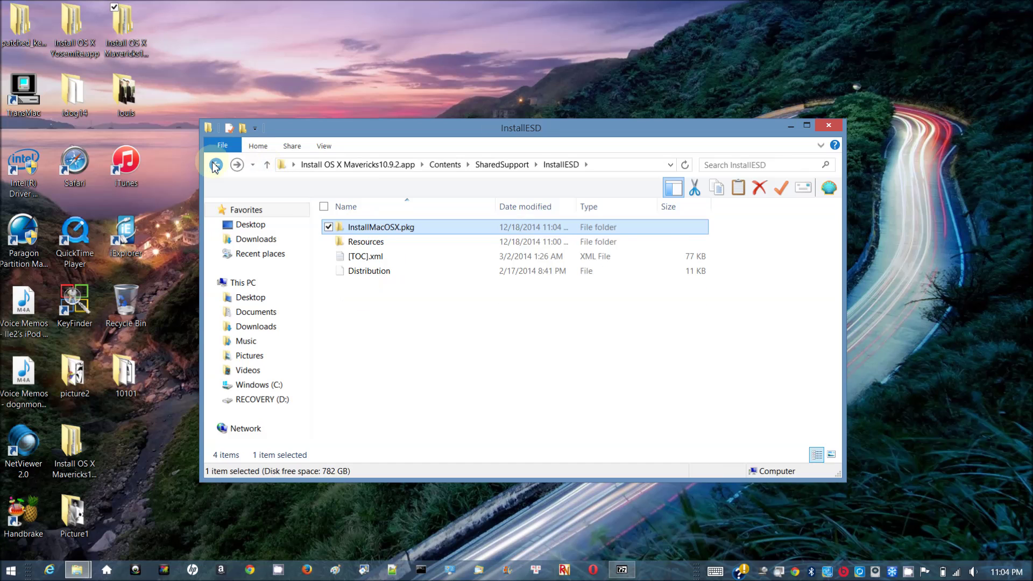
pyautogui.click(215, 165)
pyautogui.doubleClick(367, 227)
pyautogui.doubleClick(393, 227)
pyautogui.moveTo(620, 560)
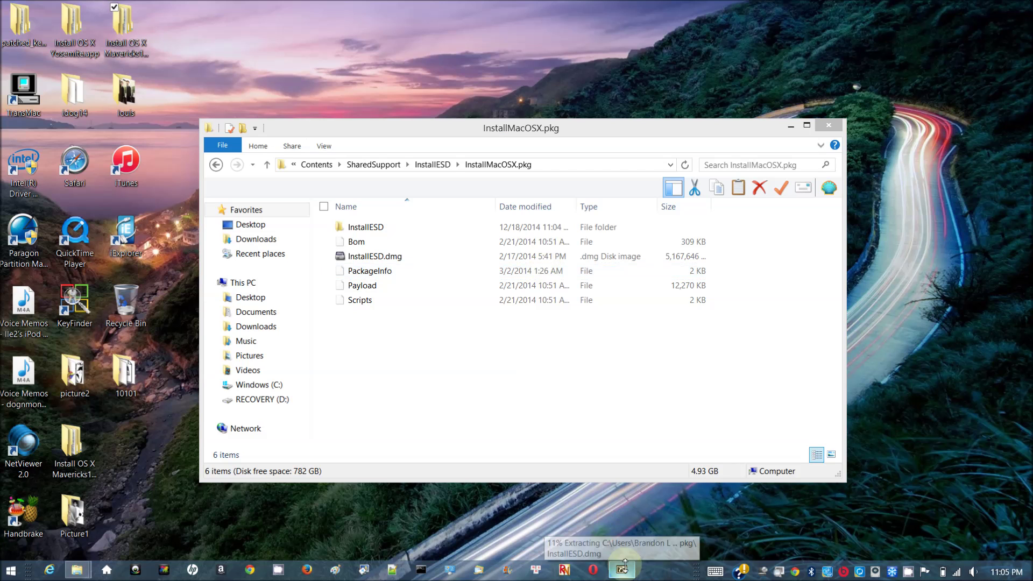
pyautogui.click(622, 568)
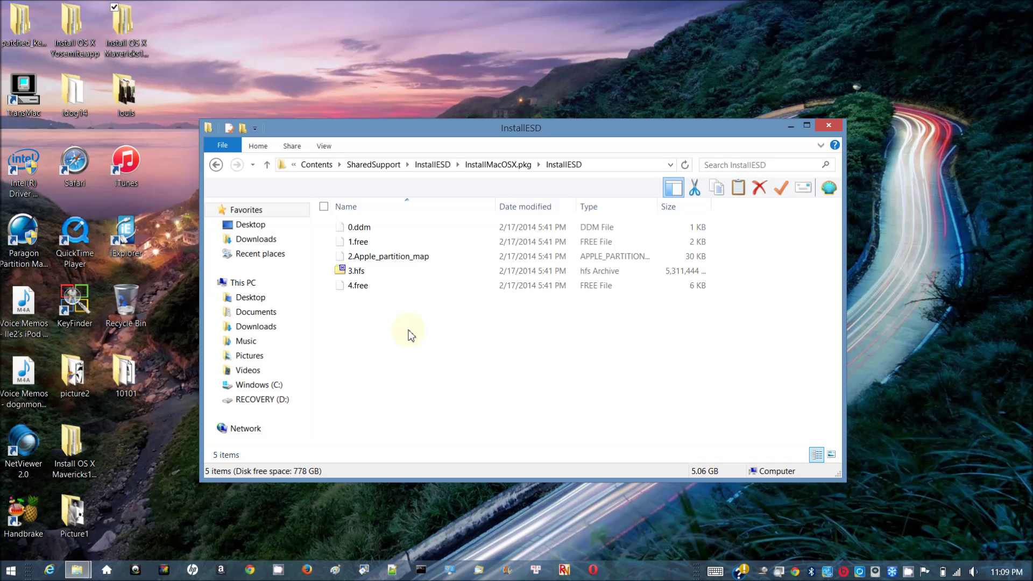
# Open 3.hfs in 7-Zip and copy the Packages folder from its OS X Install ESD volume to the desktop.
pyautogui.click(362, 273)
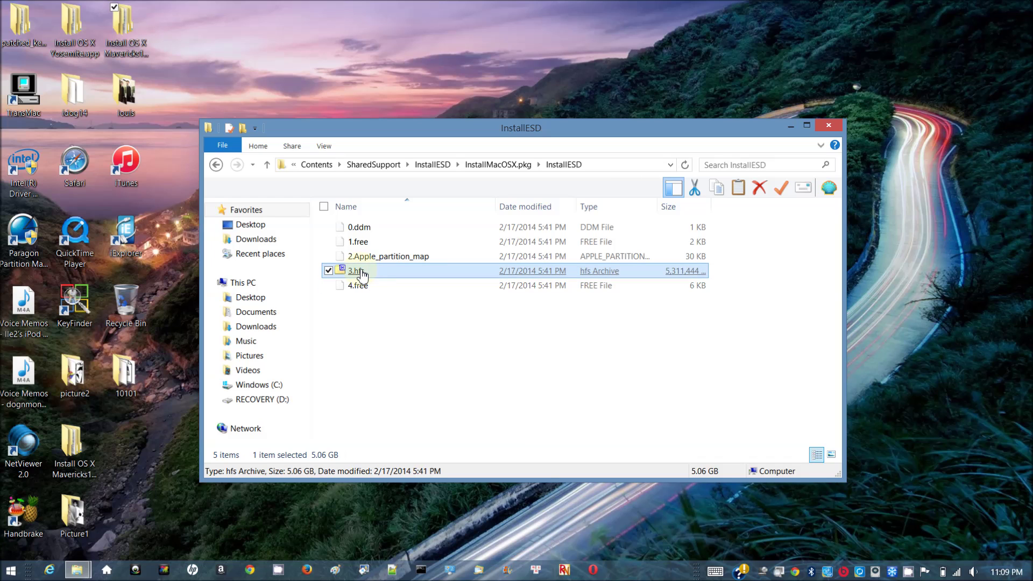
pyautogui.doubleClick(357, 271)
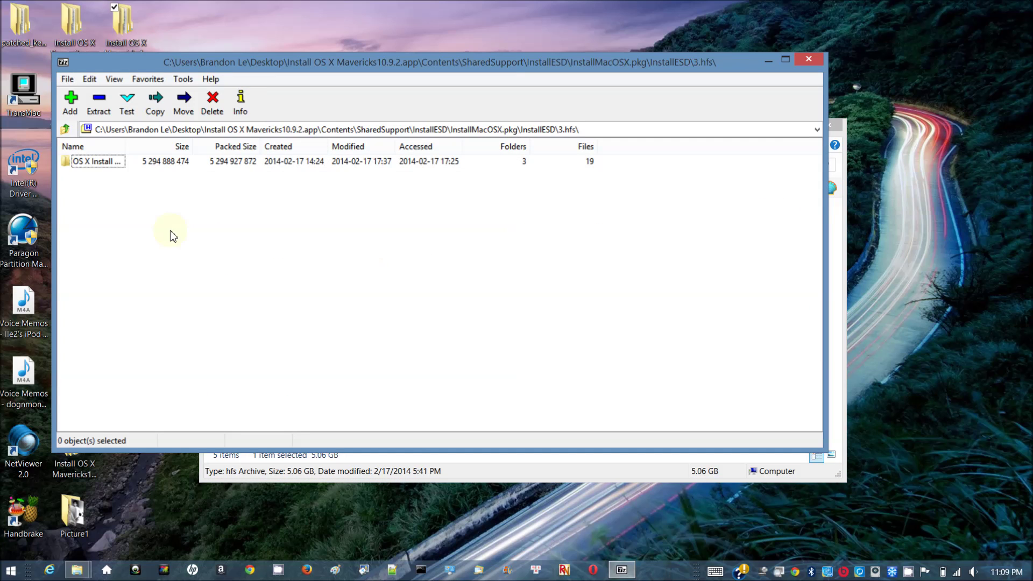
pyautogui.click(103, 162)
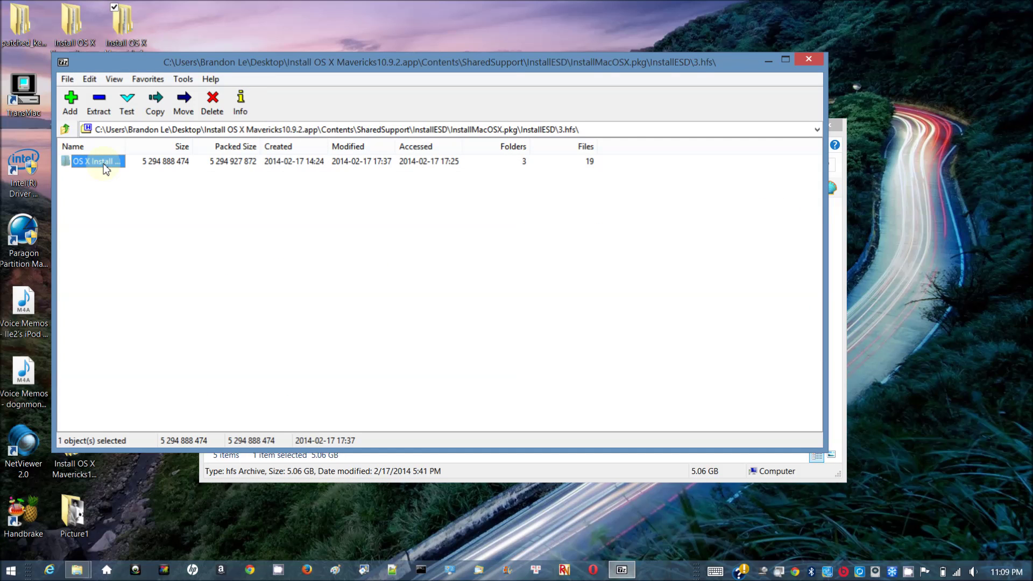
pyautogui.doubleClick(105, 167)
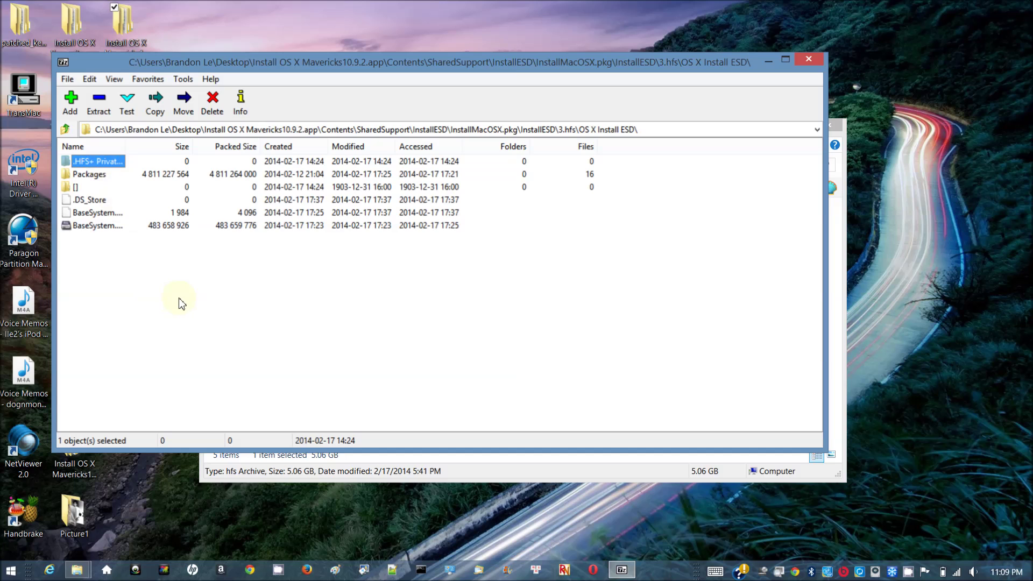
pyautogui.click(94, 178)
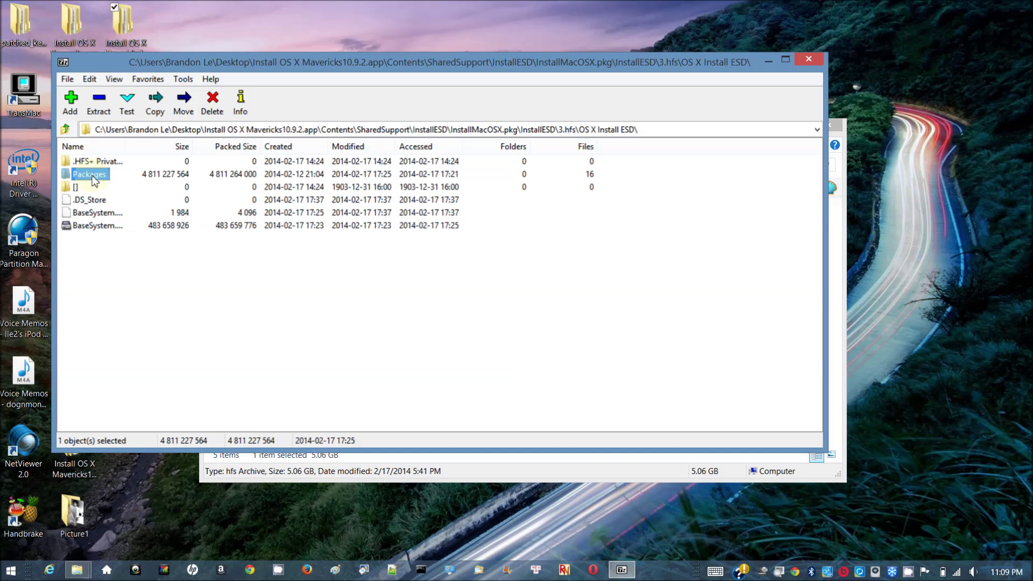
pyautogui.moveTo(95, 180); pyautogui.dragTo(319, 24)
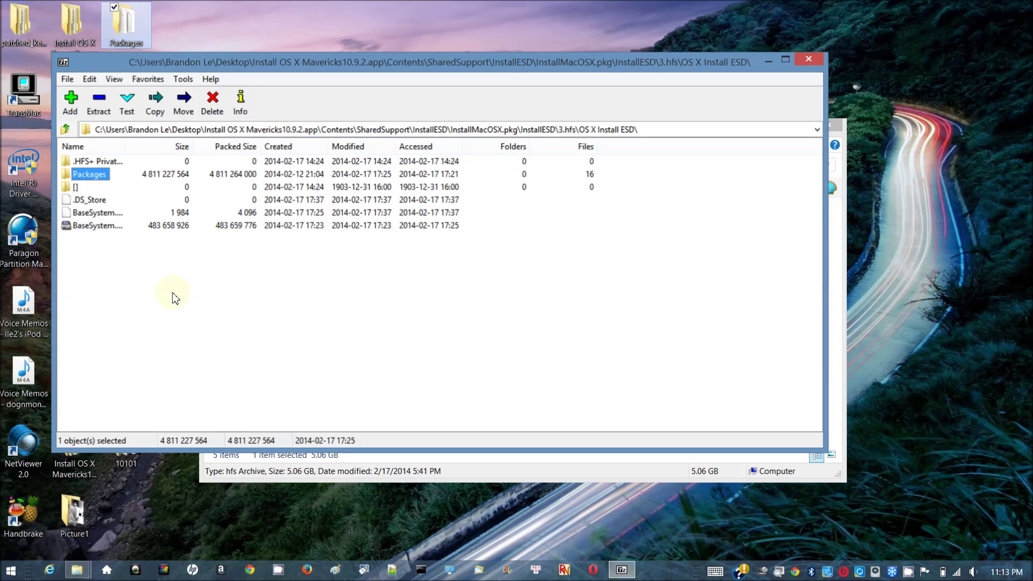
pyautogui.click(97, 226)
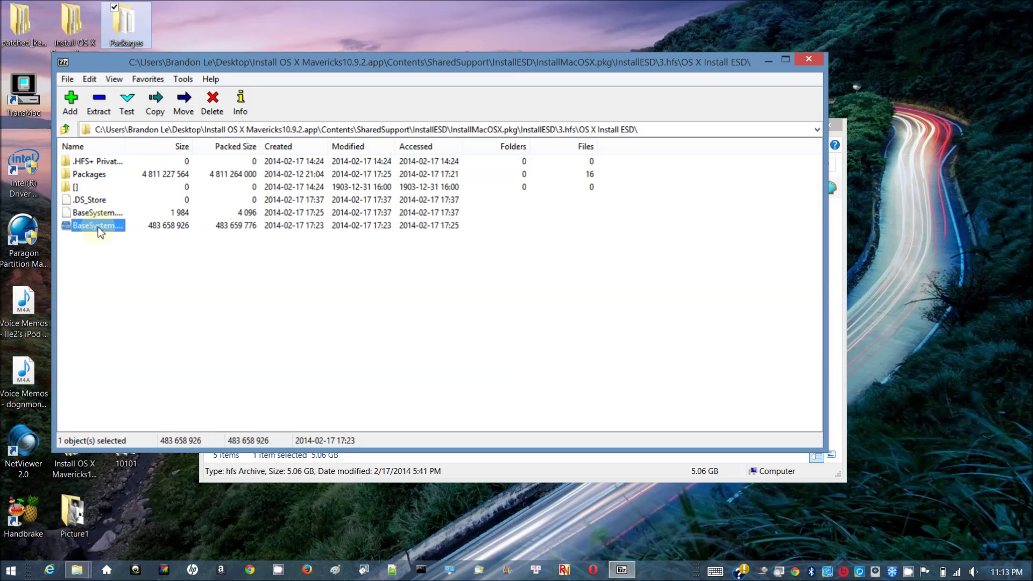
# Open BaseSystem.dmg inside 7-Zip and copy its 1,265,033,216-byte 3.hfs image to the desktop.
pyautogui.rightClick(99, 232)
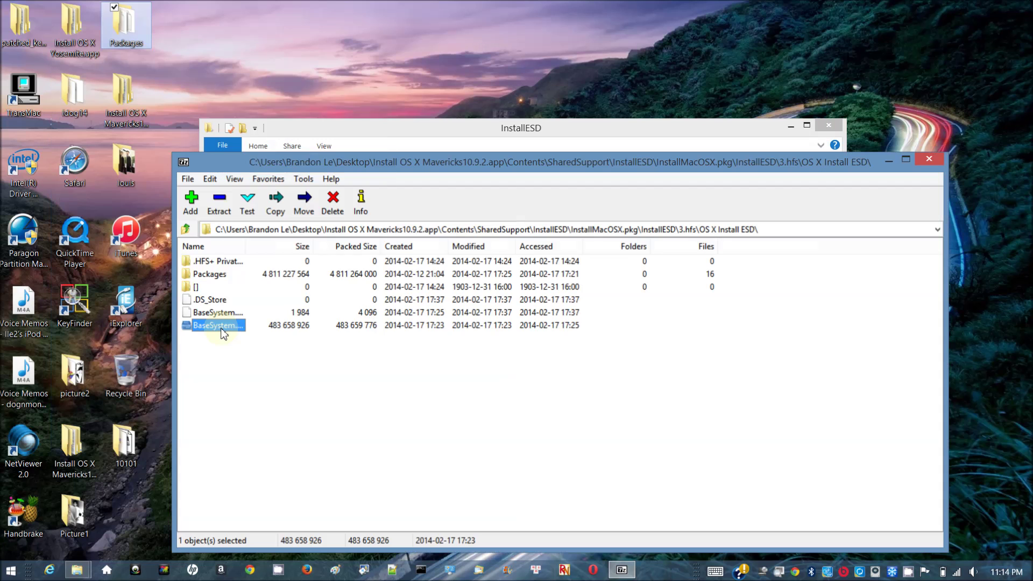
pyautogui.rightClick(221, 326)
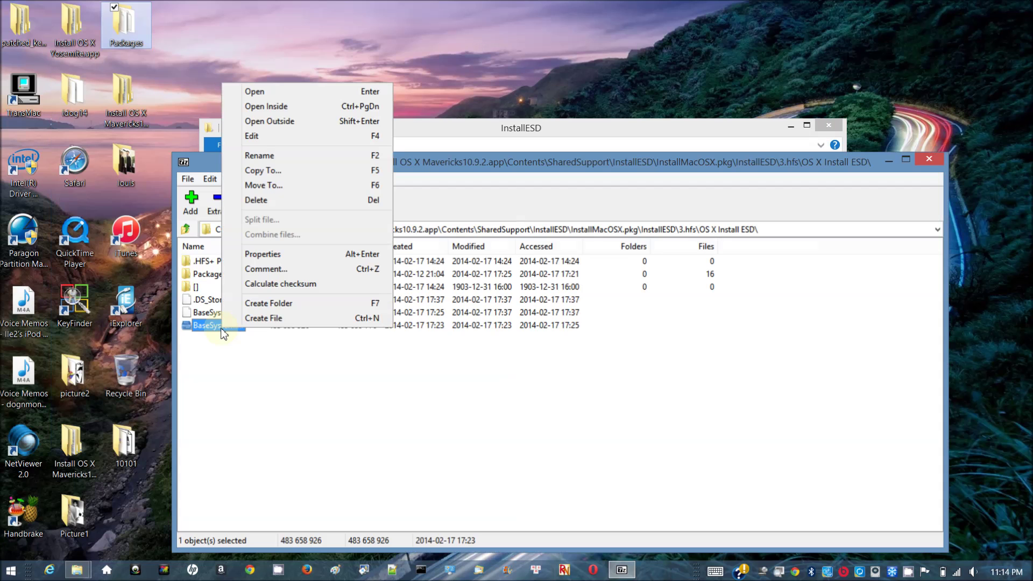
pyautogui.click(312, 106)
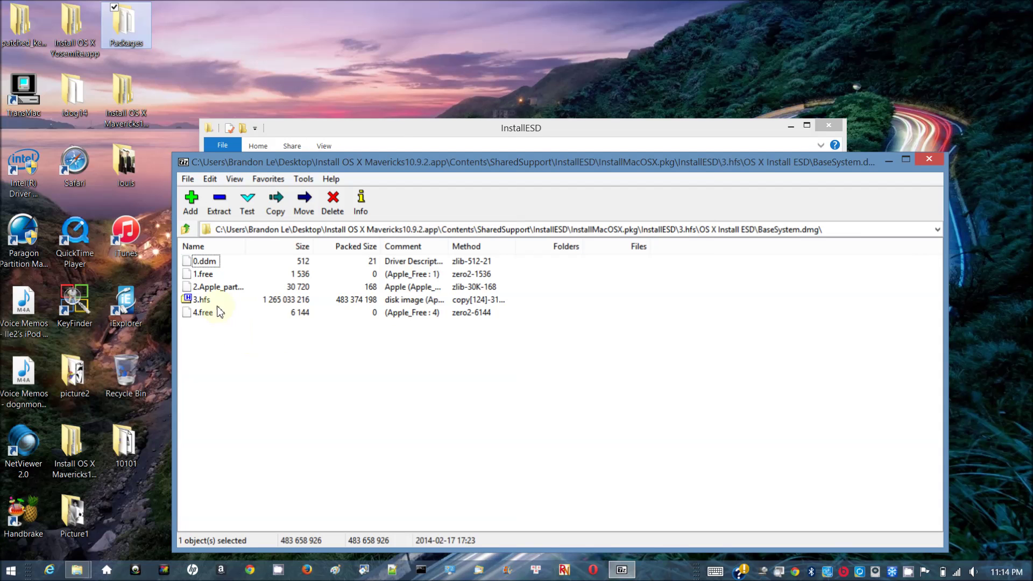
pyautogui.click(188, 303)
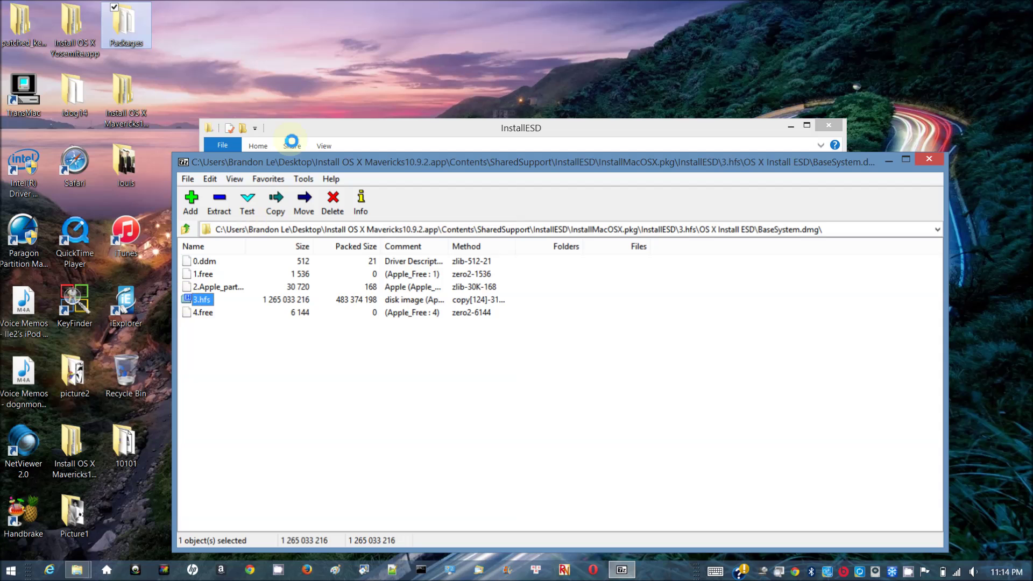
pyautogui.moveTo(291, 141); pyautogui.dragTo(340, 59)
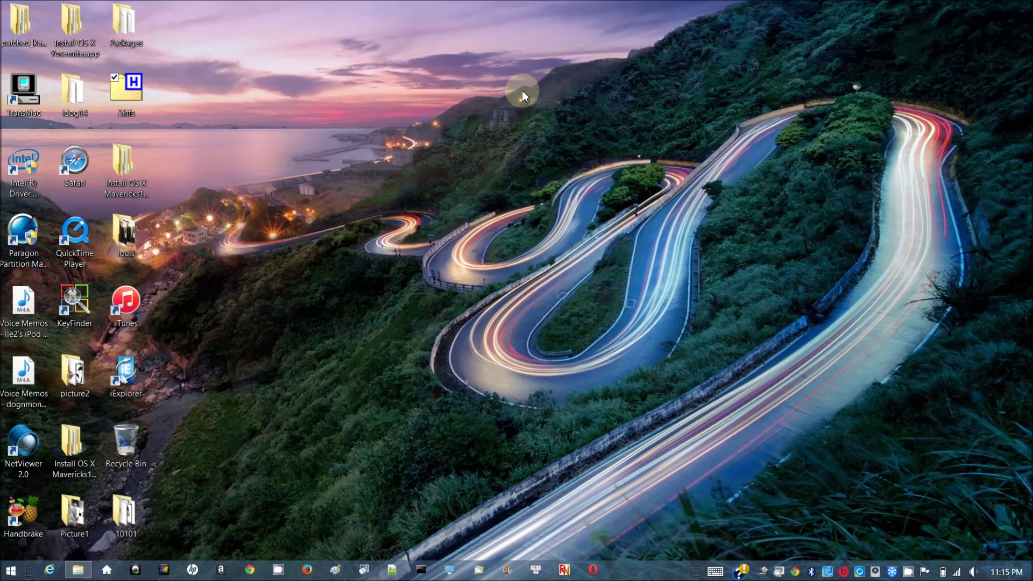
# Create a new desktop folder named 1092.
pyautogui.rightClick(522, 95)
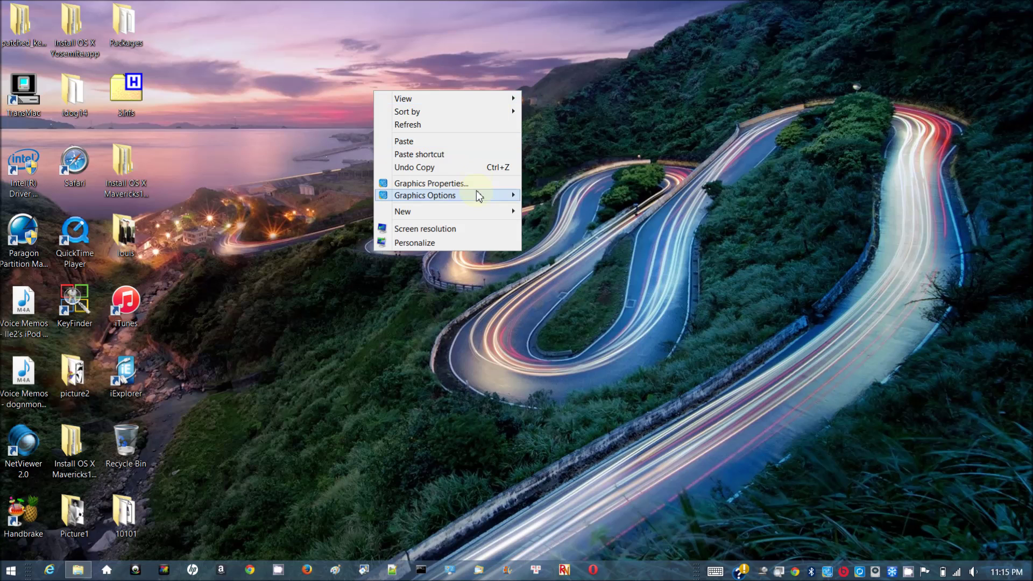
pyautogui.moveTo(508, 212)
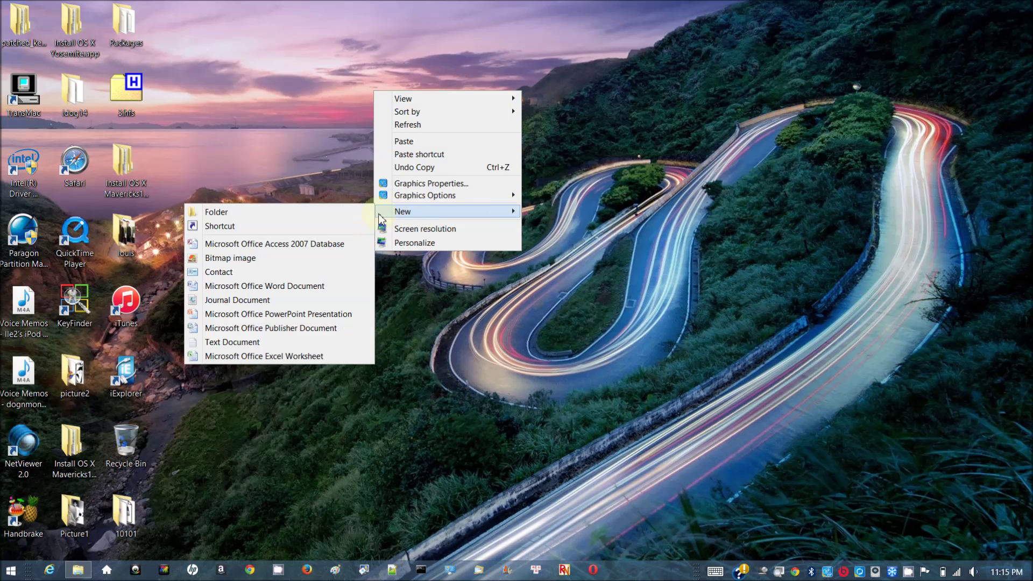
pyautogui.click(355, 212)
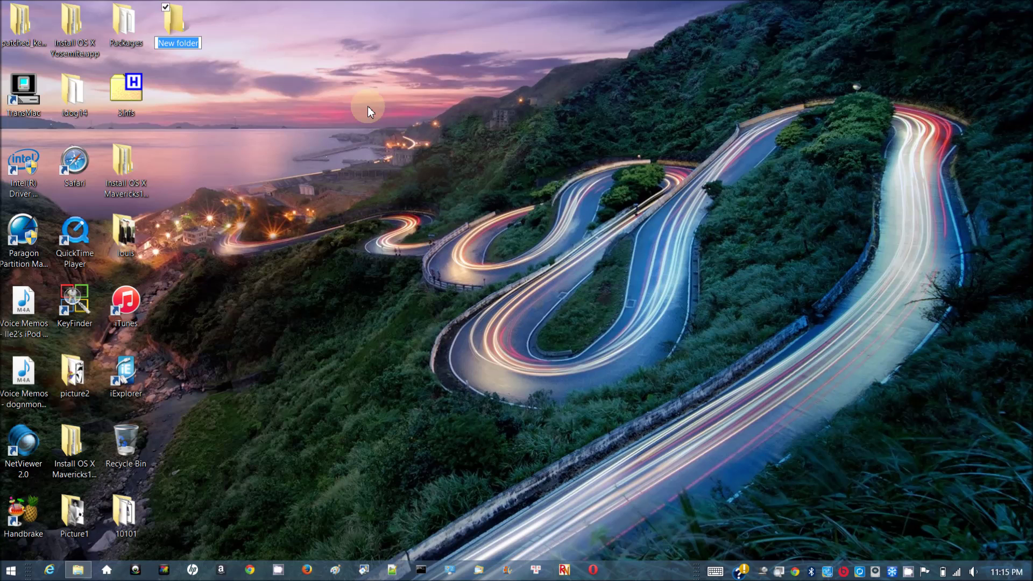
pyautogui.write('109')
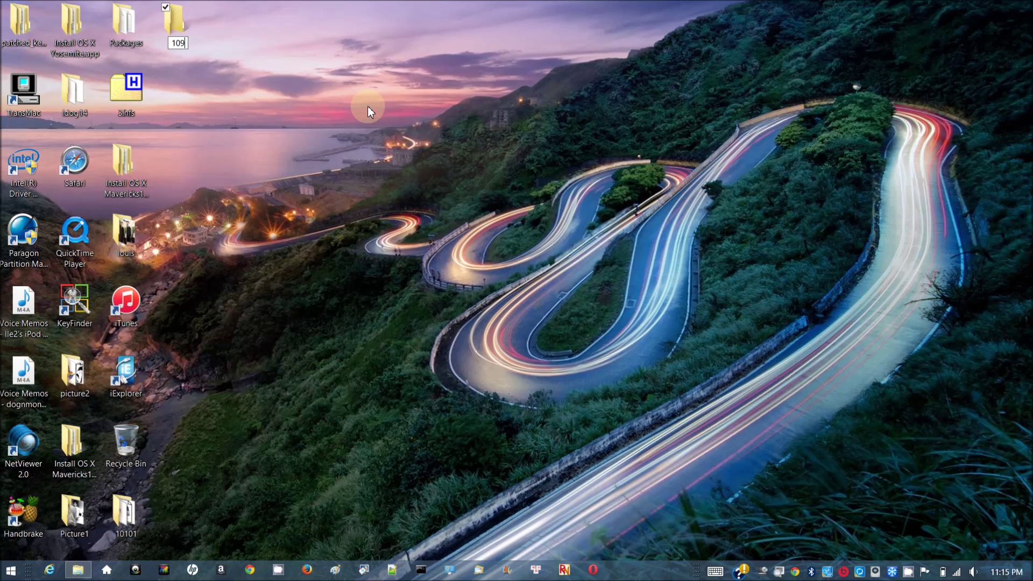
pyautogui.write('2')
pyautogui.press('Return')
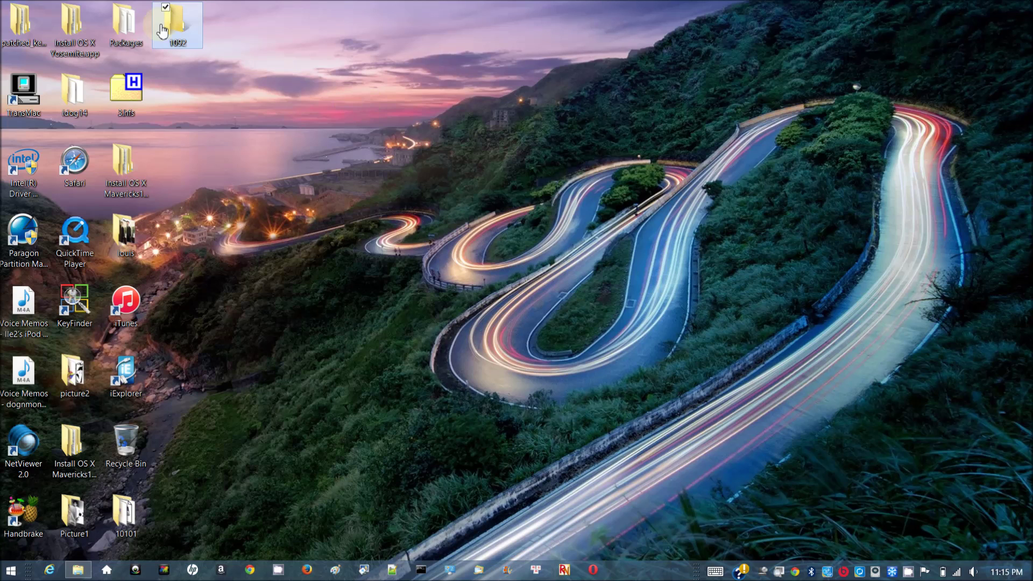
# Move the Packages folder and the 3hfs item into folder 1092.
pyautogui.moveTo(125, 24); pyautogui.dragTo(170, 32)
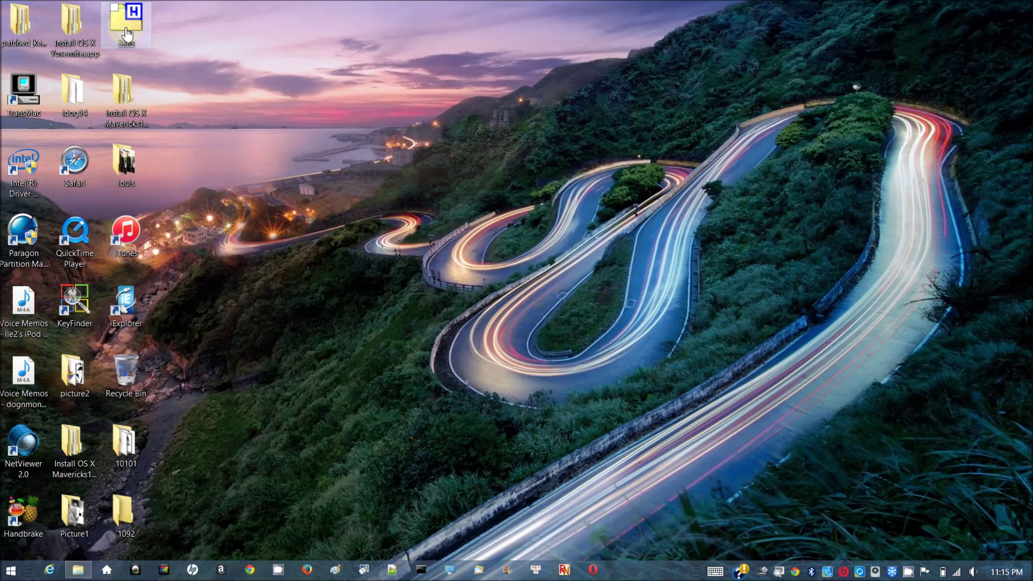
pyautogui.moveTo(138, 45); pyautogui.dragTo(167, 124)
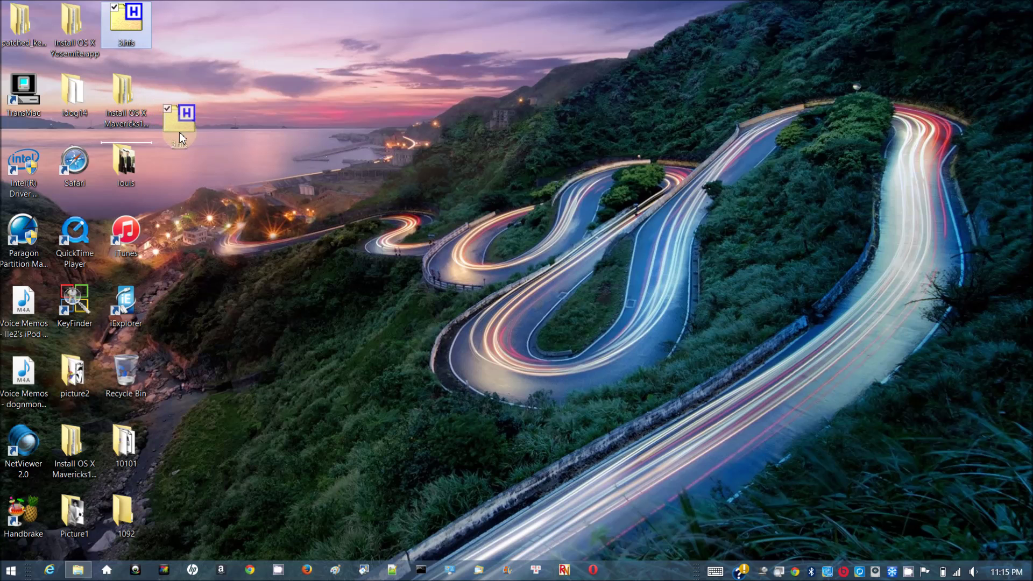
pyautogui.moveTo(183, 153); pyautogui.dragTo(130, 528)
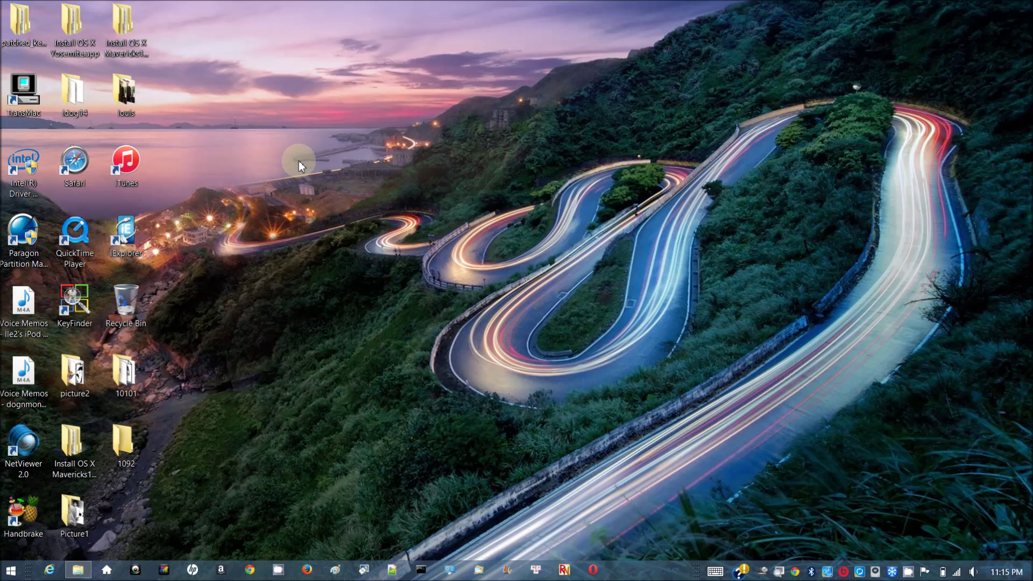
pyautogui.click(123, 441)
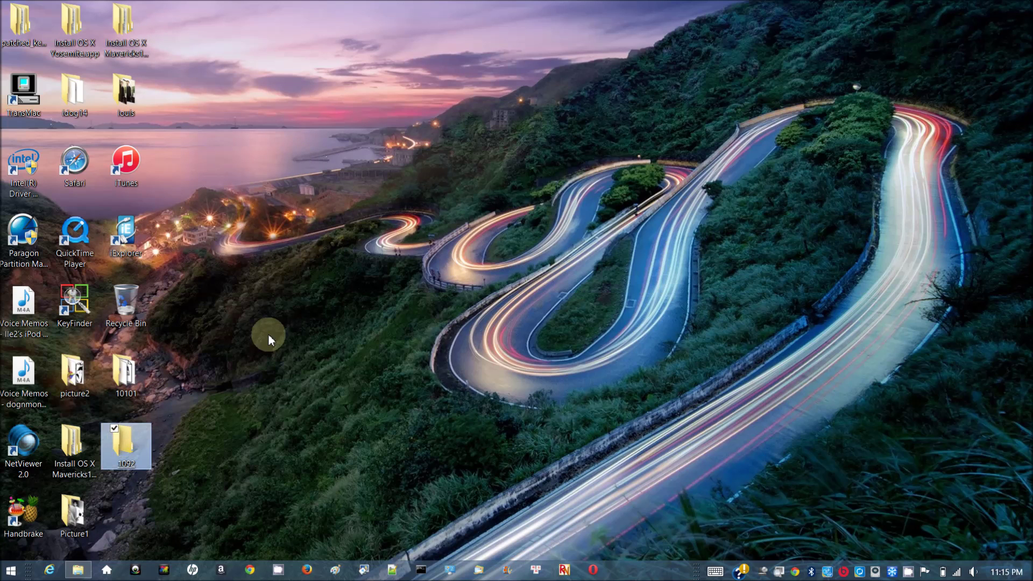
# Launch BootDiskUtility.exe from the idog14 > mac_stuff > BDU_v2_184b folder.
pyautogui.press('Return')
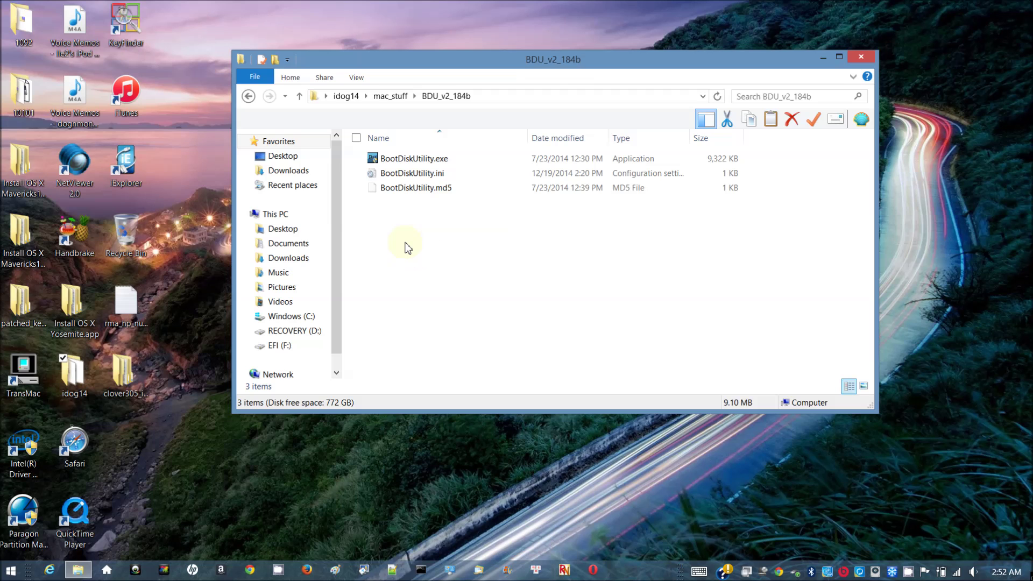
pyautogui.click(422, 159)
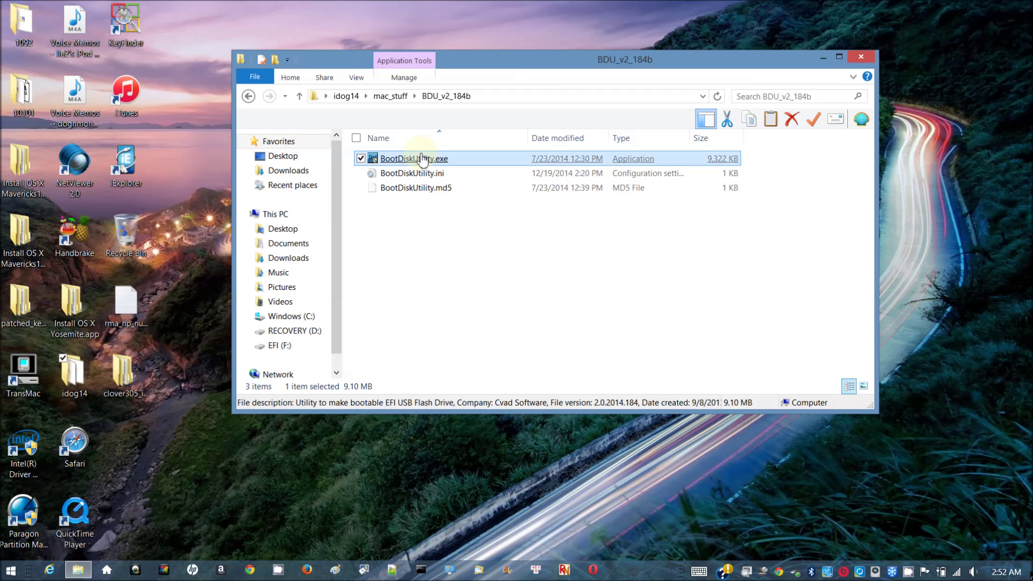
pyautogui.doubleClick(422, 159)
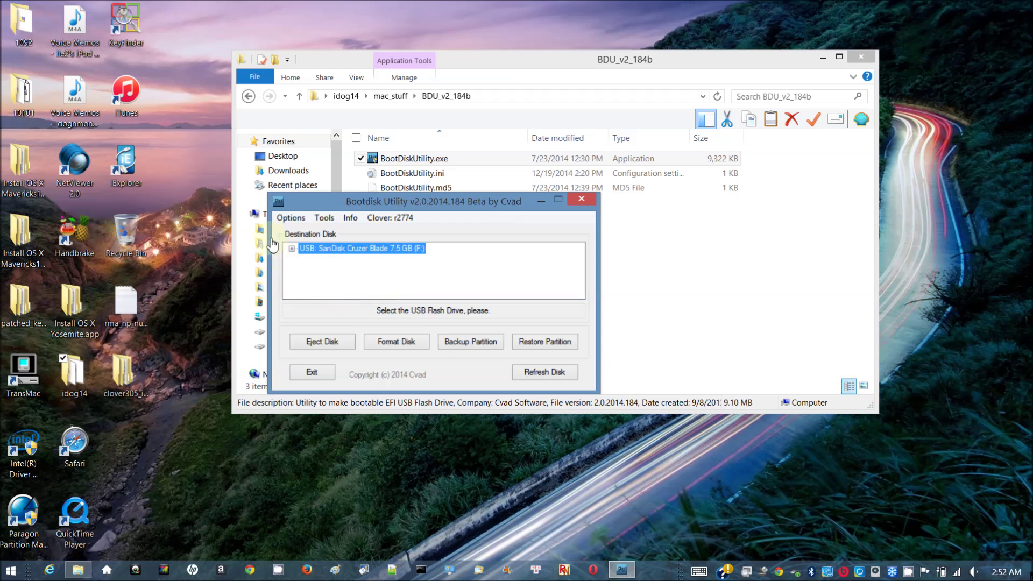
# In Options > Configuration, enable Clover with a 500 MB boot partition, then start formatting the SanDisk.
pyautogui.click(289, 219)
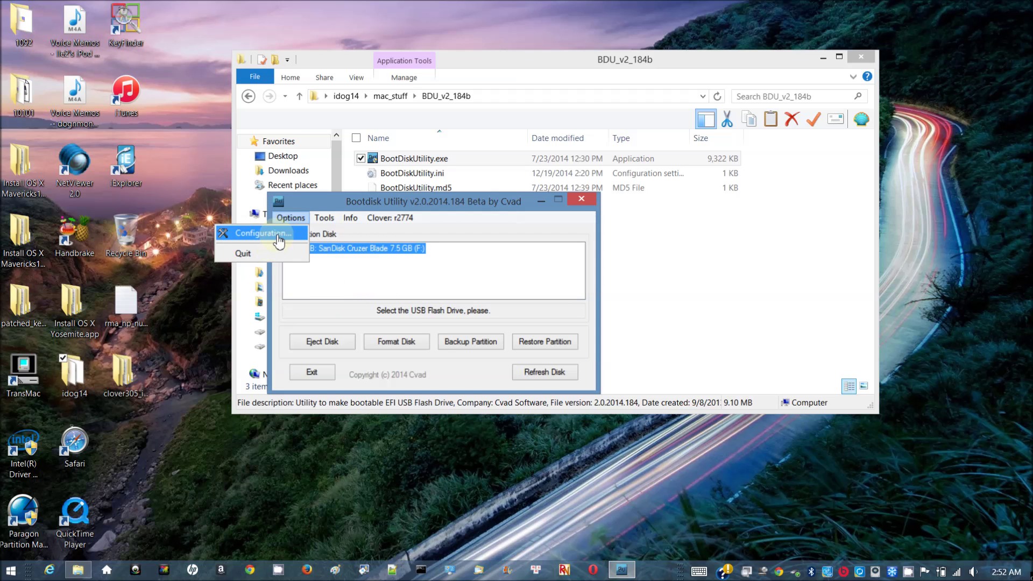
pyautogui.click(279, 237)
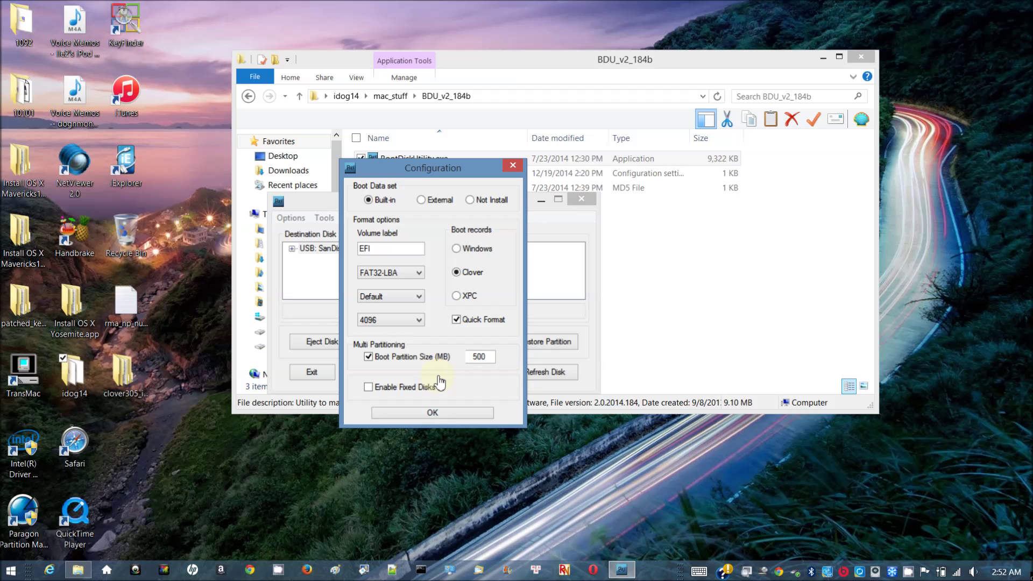
pyautogui.click(434, 415)
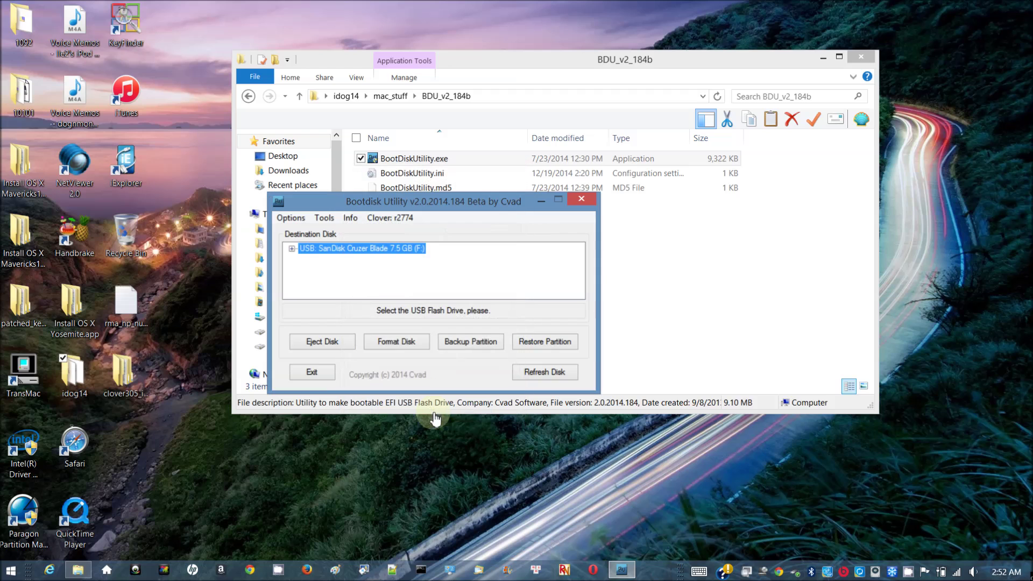
pyautogui.click(393, 348)
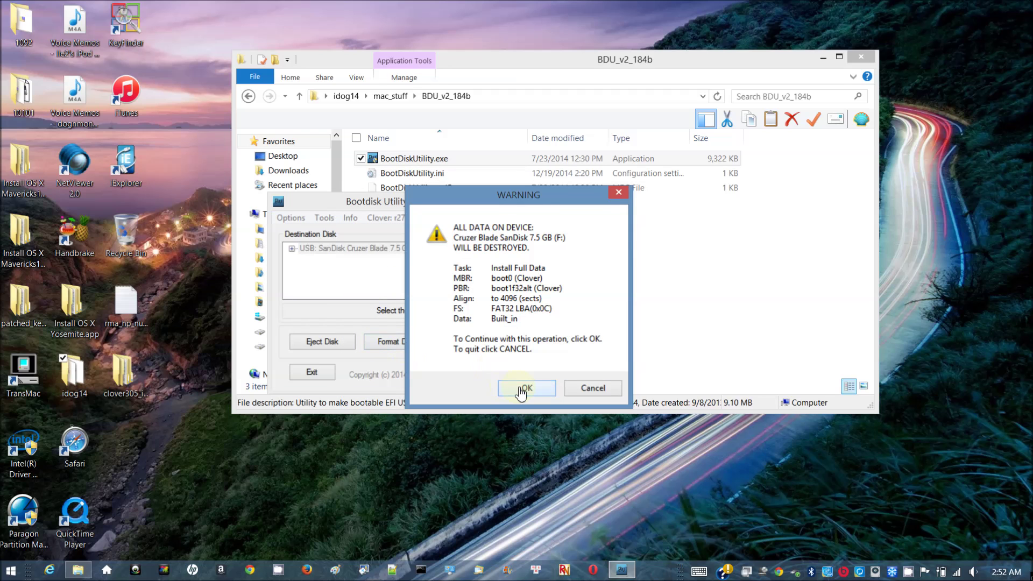
# Confirm the format, giving a 500 MB FAT32 EFI partition and a 7.0 GB Part2, then select Part2.
pyautogui.click(523, 389)
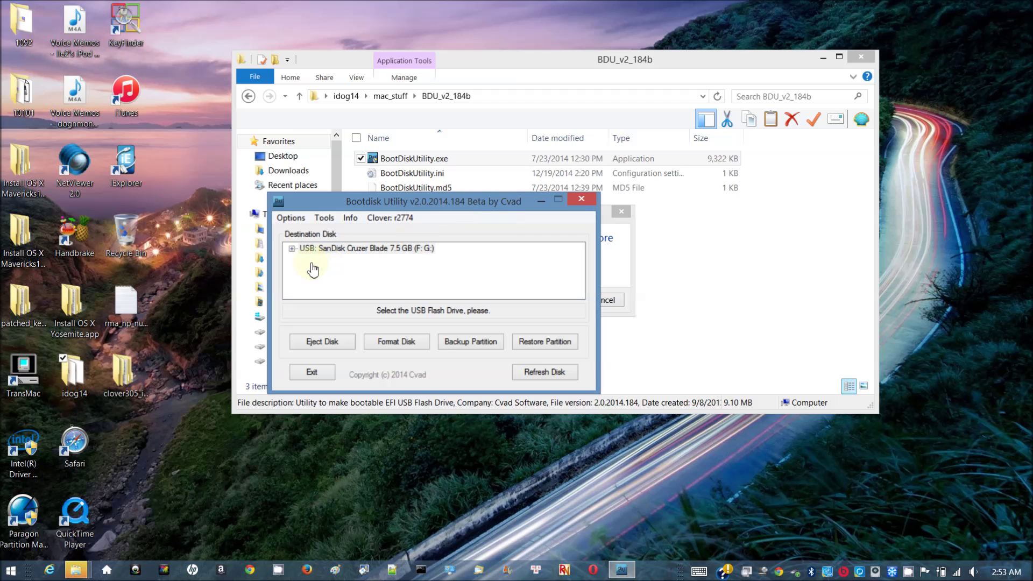
pyautogui.click(292, 250)
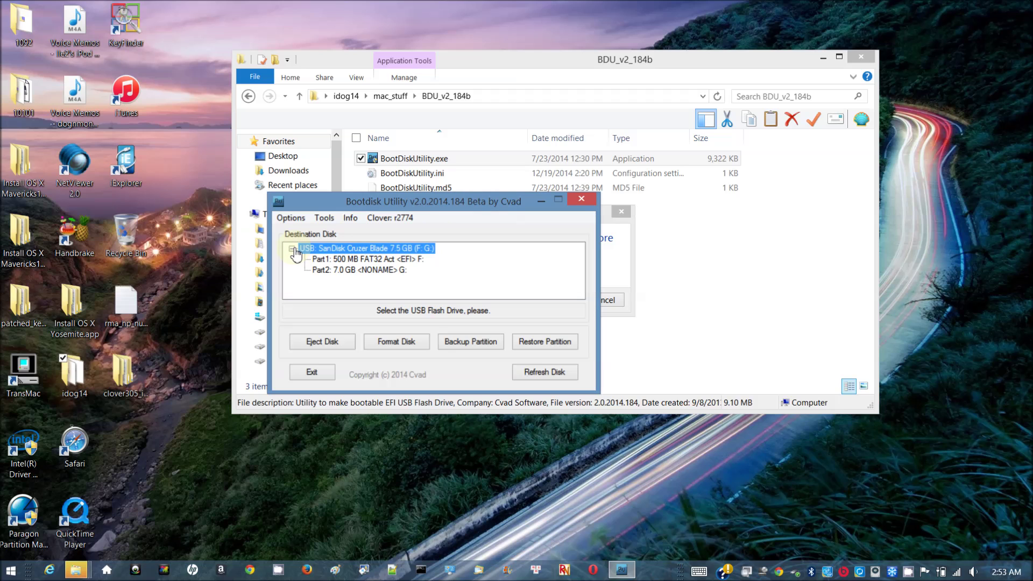
pyautogui.click(384, 260)
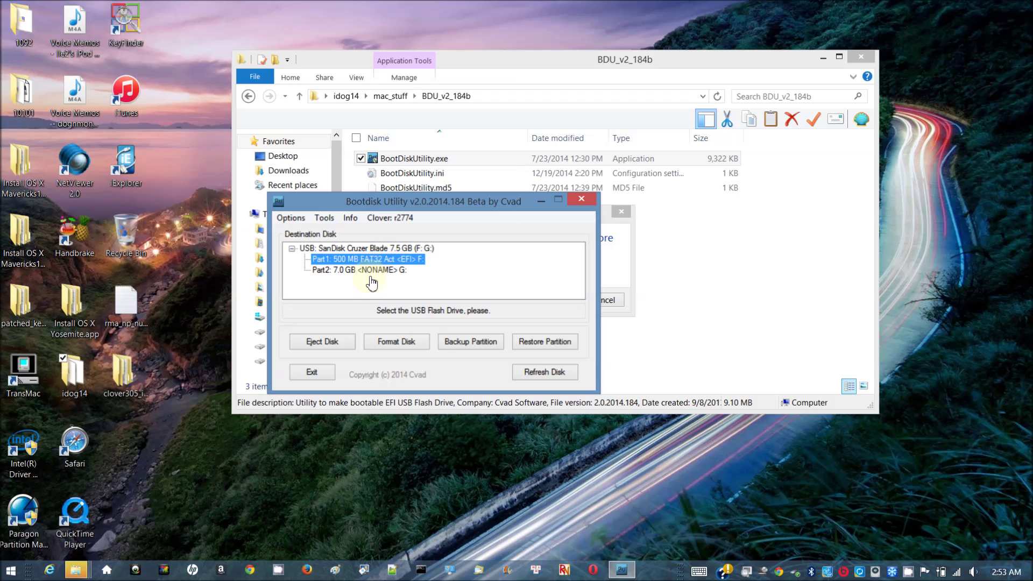
pyautogui.click(370, 271)
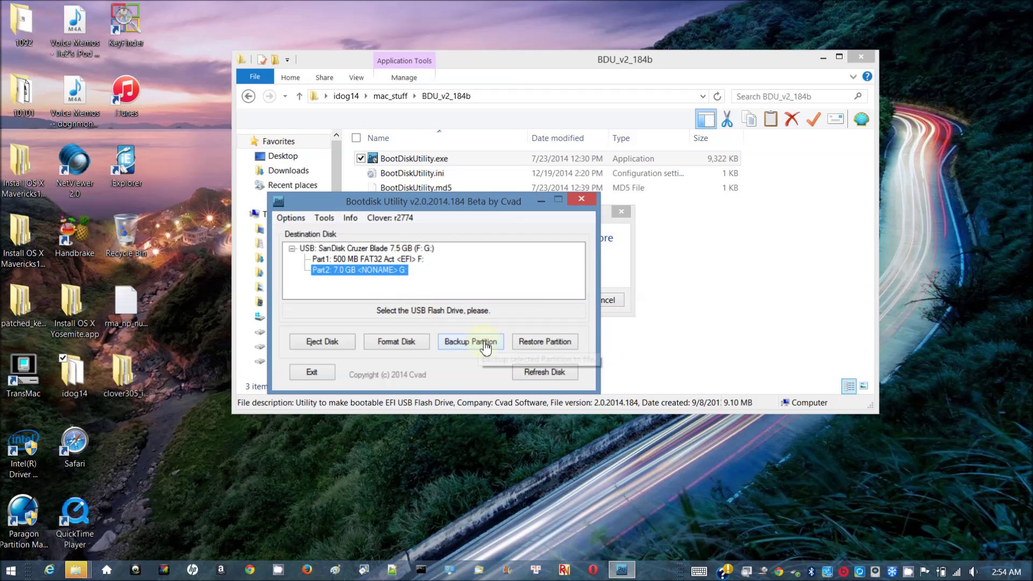
# Restore the 3.hfs image onto Part2 and confirm it now shows as 1.2 GB HFS/HFS+.
pyautogui.click(571, 349)
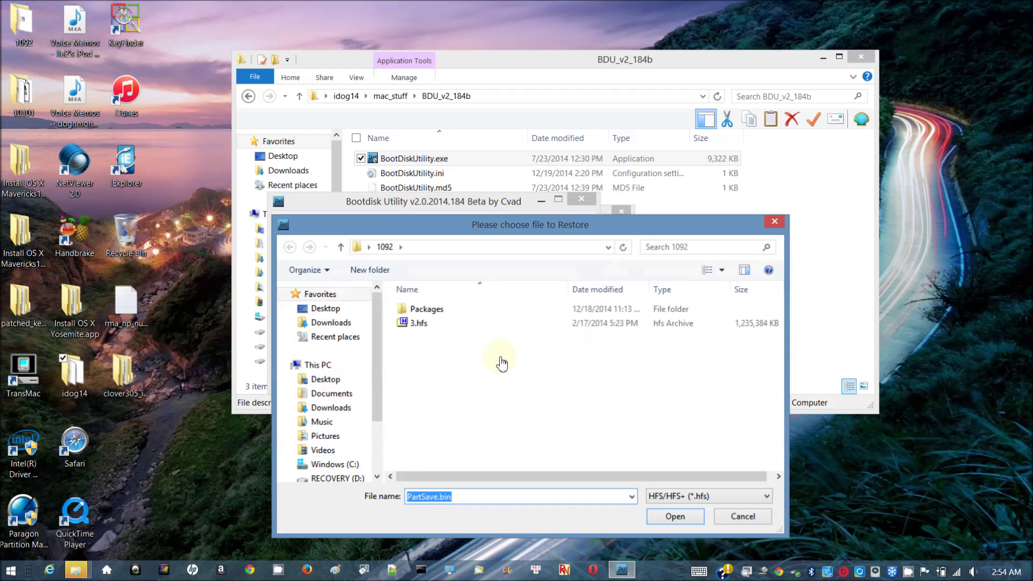
pyautogui.doubleClick(419, 323)
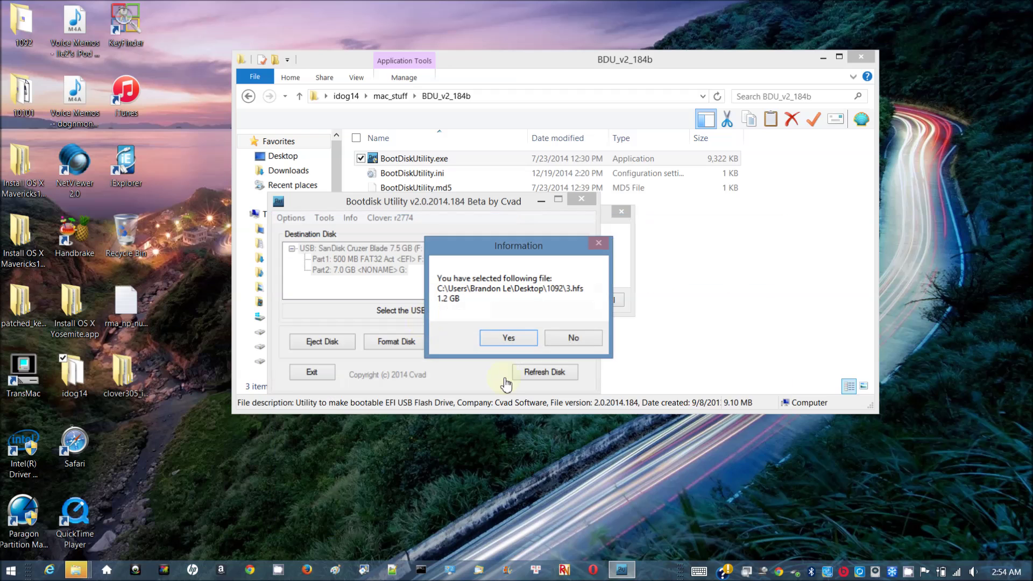
pyautogui.click(511, 339)
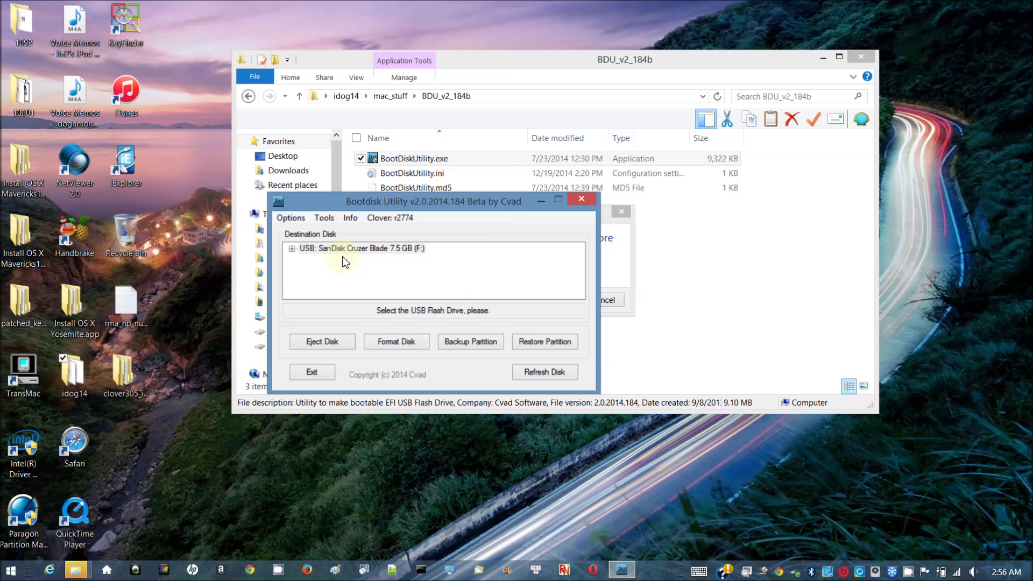
pyautogui.click(291, 249)
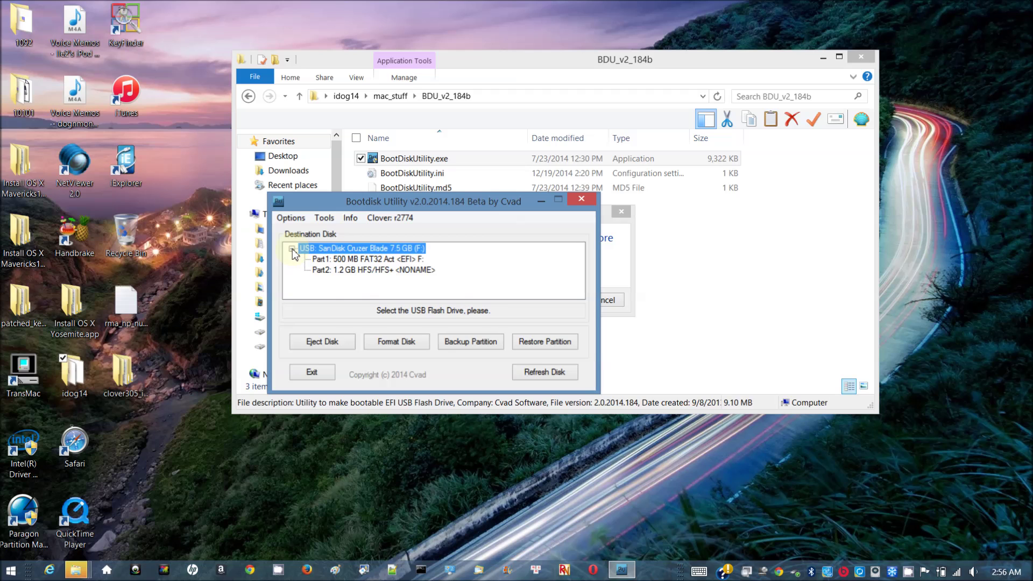
pyautogui.click(407, 272)
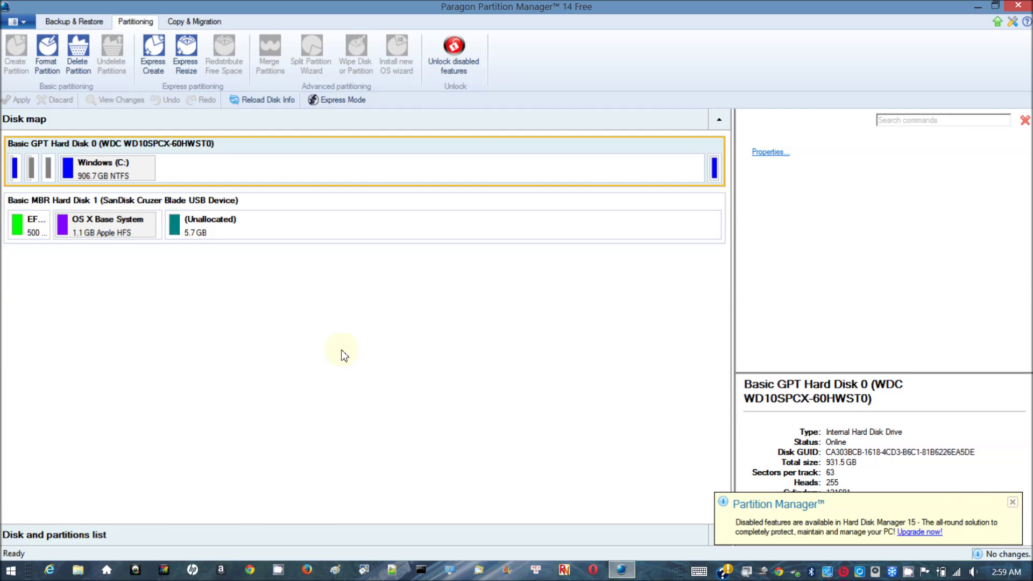
# Expand the OS X Base System partition across the unallocated space to 6.9 GB and apply it.
pyautogui.click(128, 233)
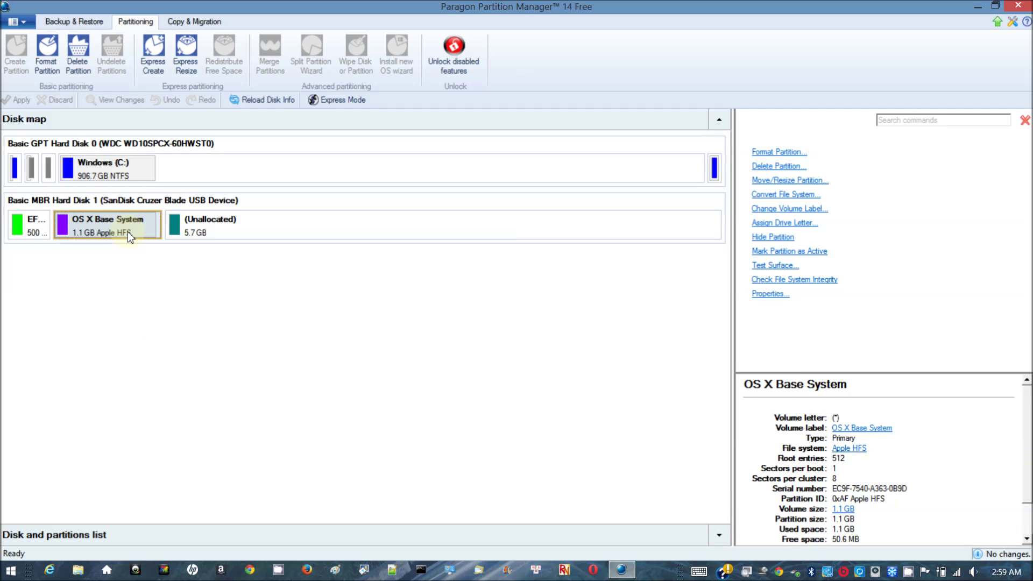
pyautogui.rightClick(128, 231)
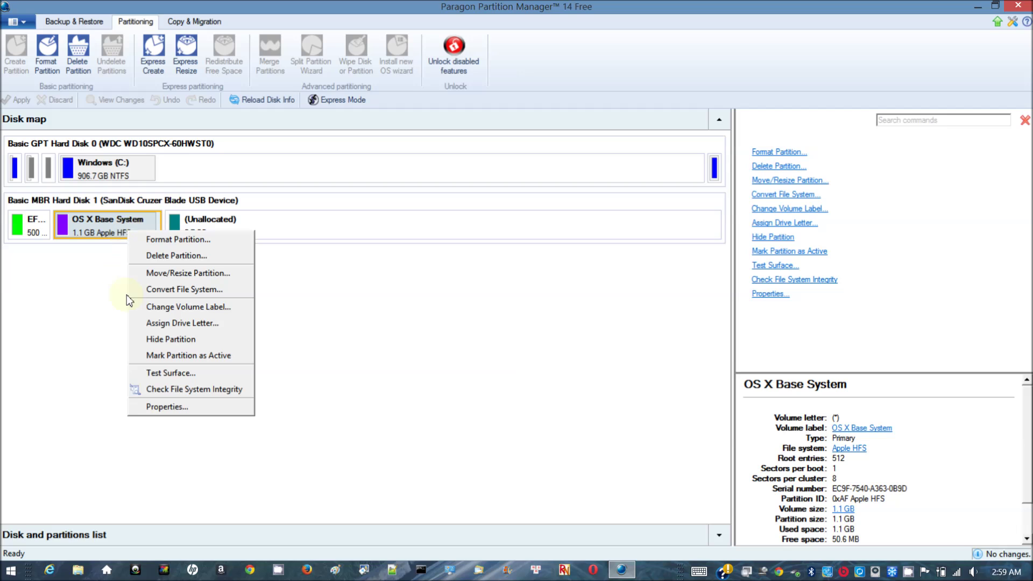
pyautogui.click(178, 275)
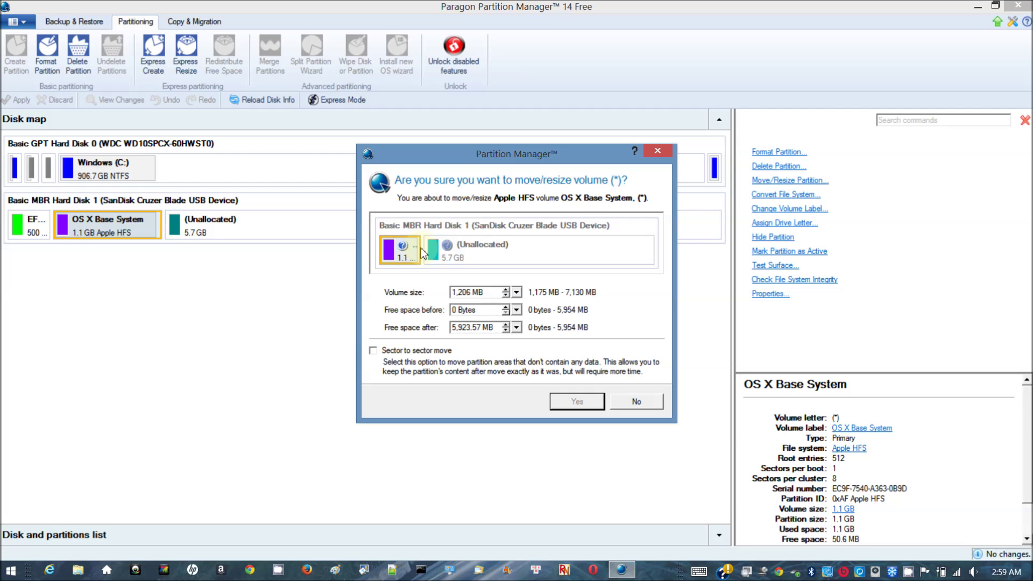
pyautogui.moveTo(423, 253); pyautogui.dragTo(659, 251)
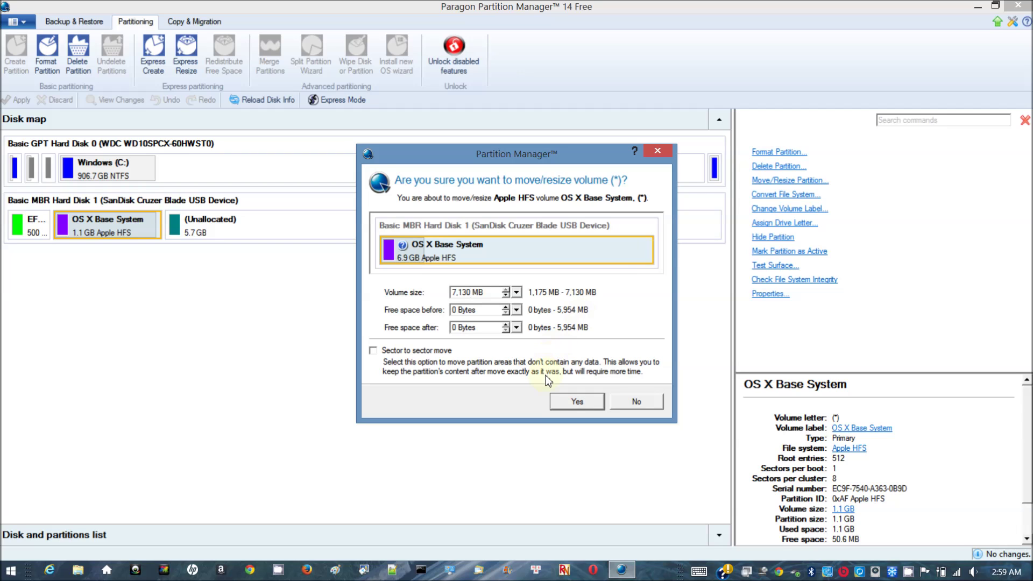
pyautogui.click(575, 404)
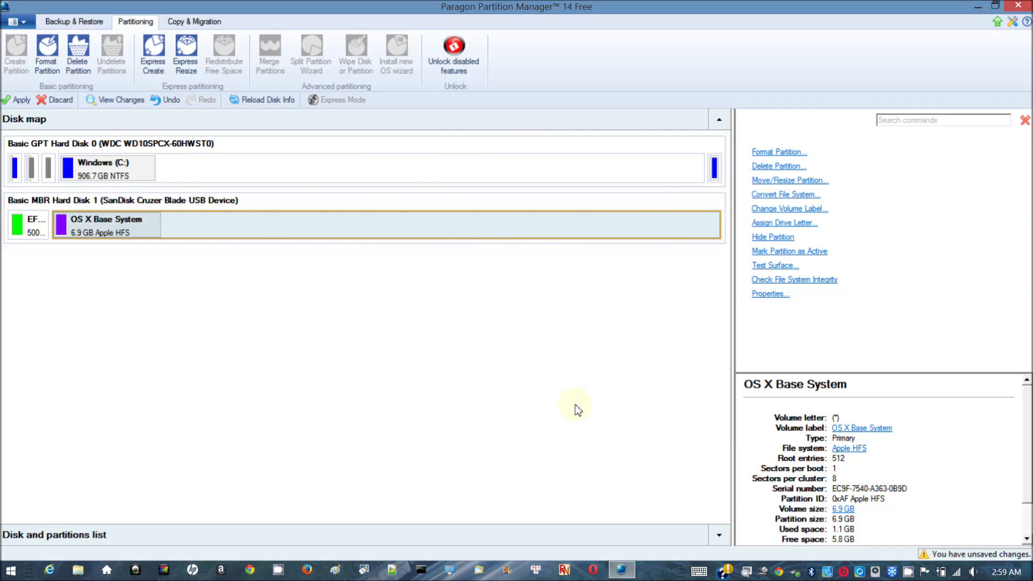
pyautogui.click(15, 102)
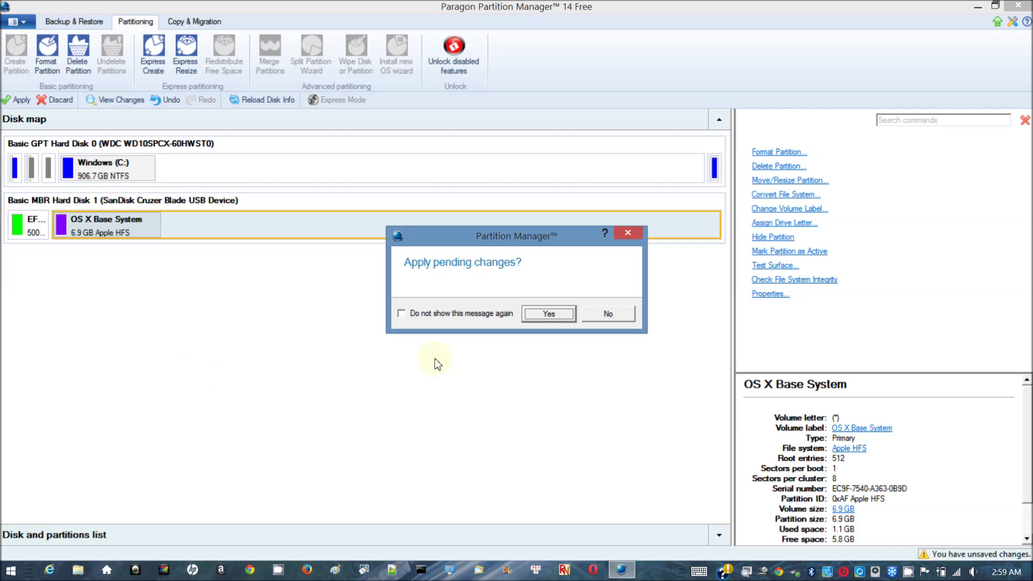
pyautogui.click(548, 316)
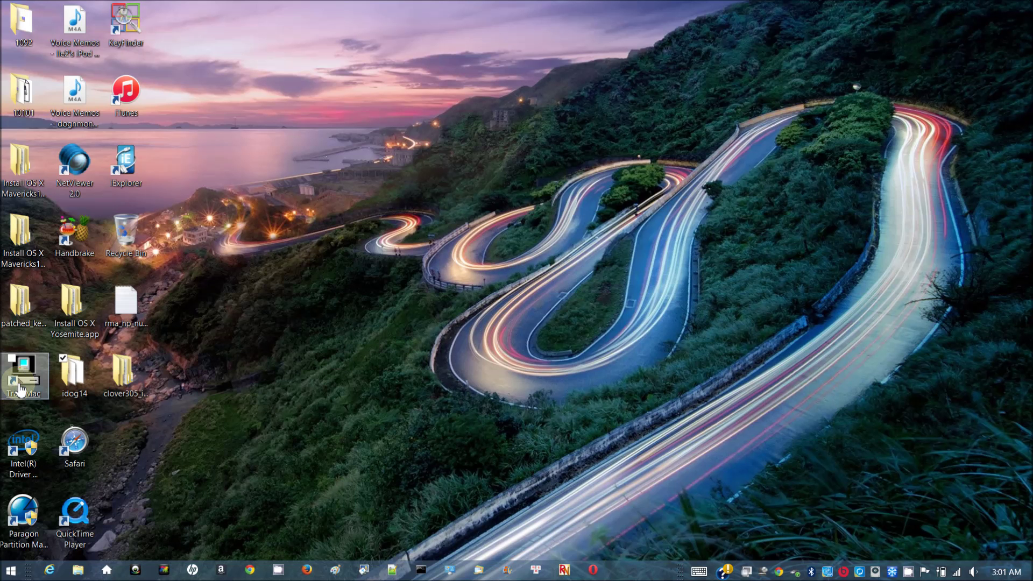
# Run TransMac as administrator in trial mode and open the SanDisk drive's OS X Base System volume.
pyautogui.rightClick(20, 390)
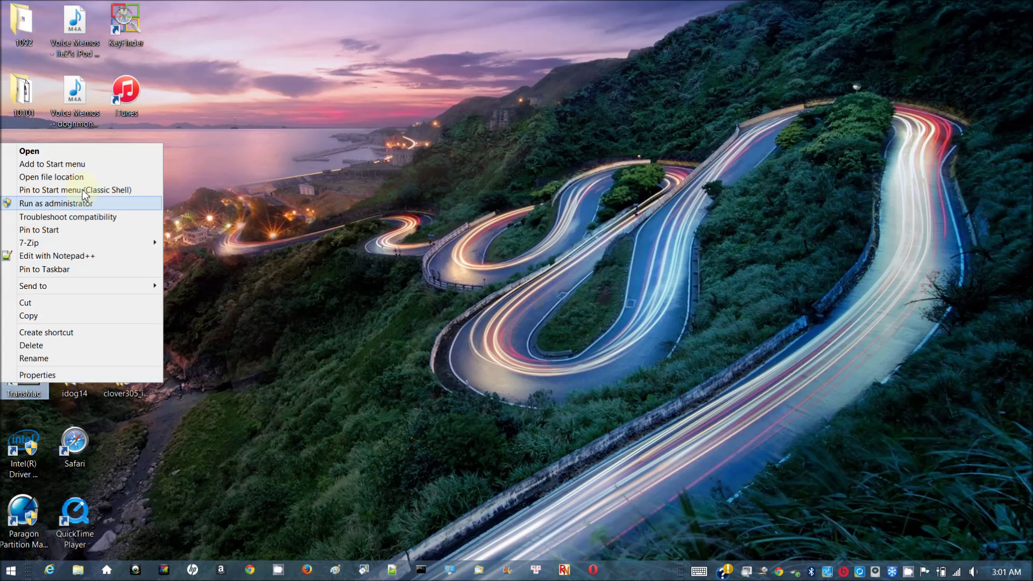
pyautogui.click(83, 202)
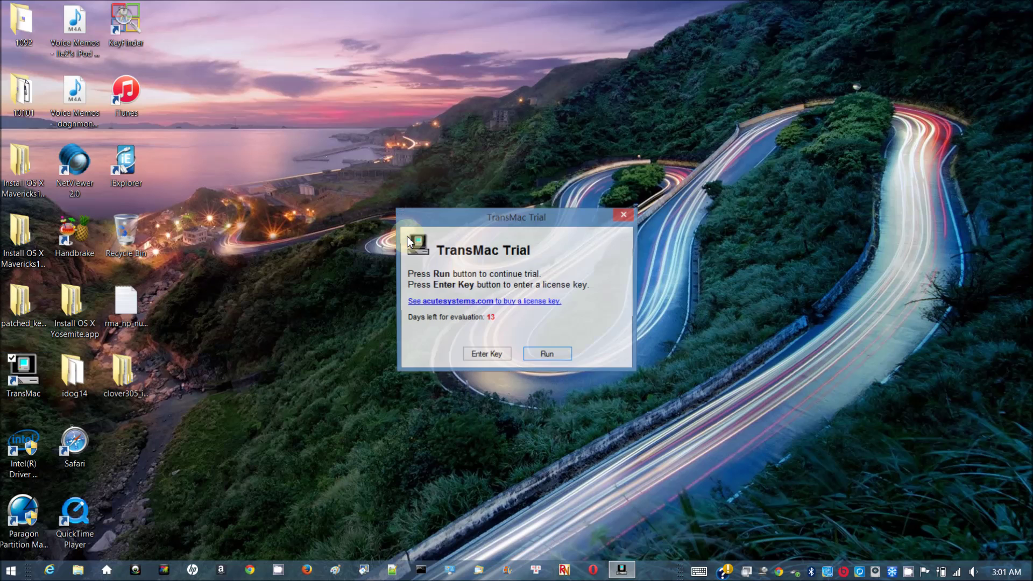
pyautogui.click(546, 357)
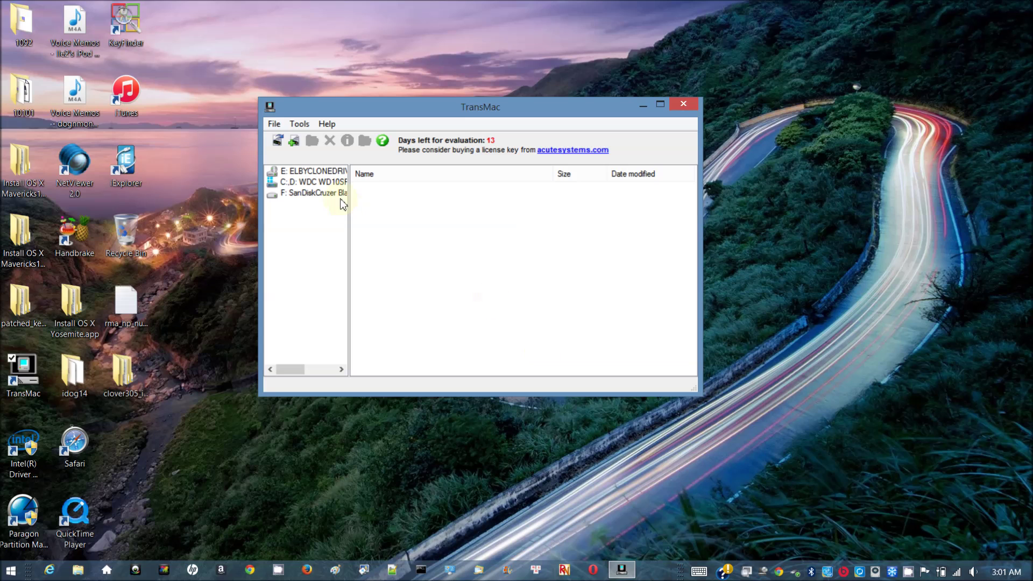
pyautogui.doubleClick(337, 194)
pyautogui.doubleClick(331, 203)
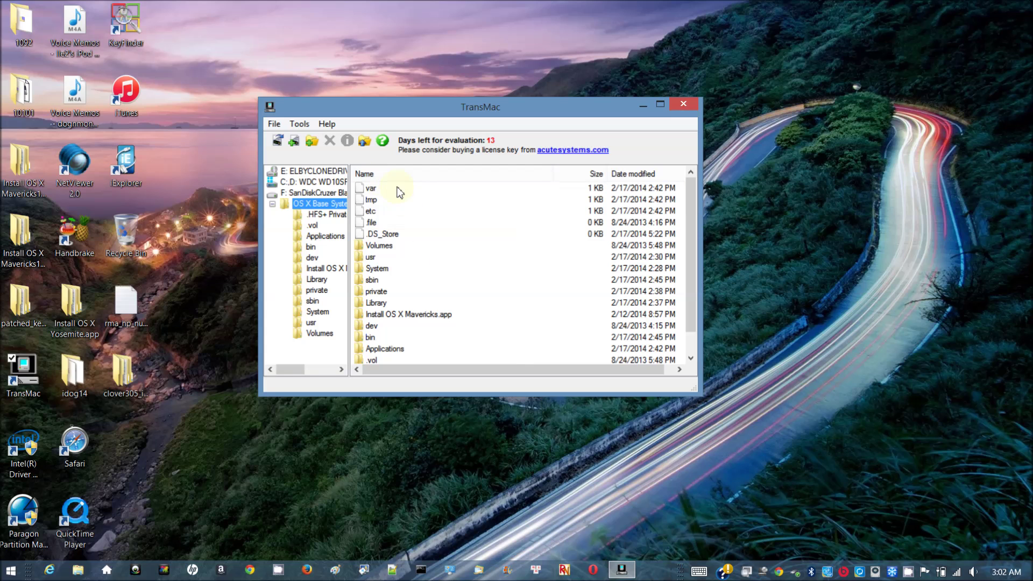
# Copy mach_kernel from patched_kernels/mavericks into the OS X Base System volume root.
pyautogui.rightClick(436, 212)
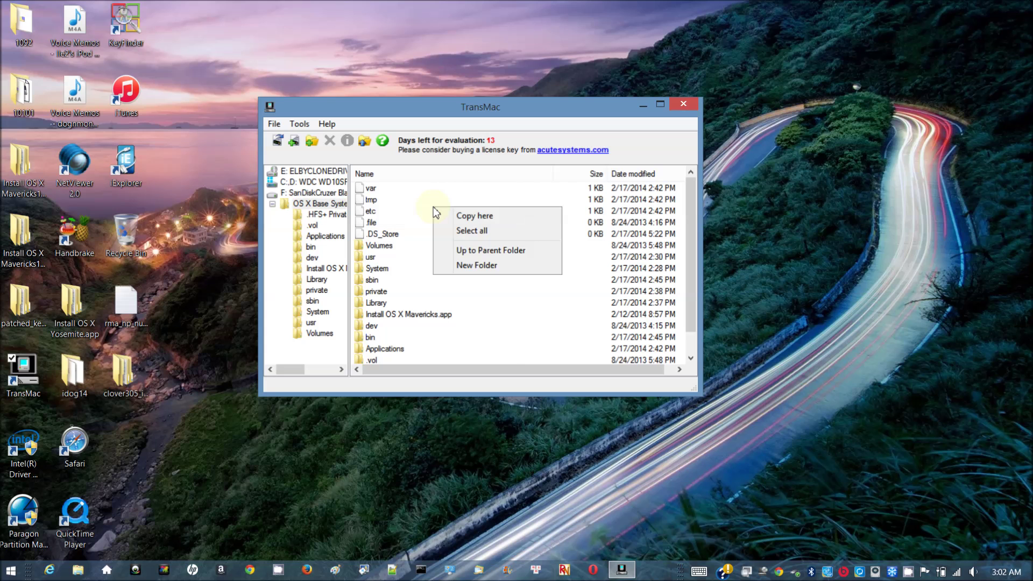
pyautogui.click(461, 217)
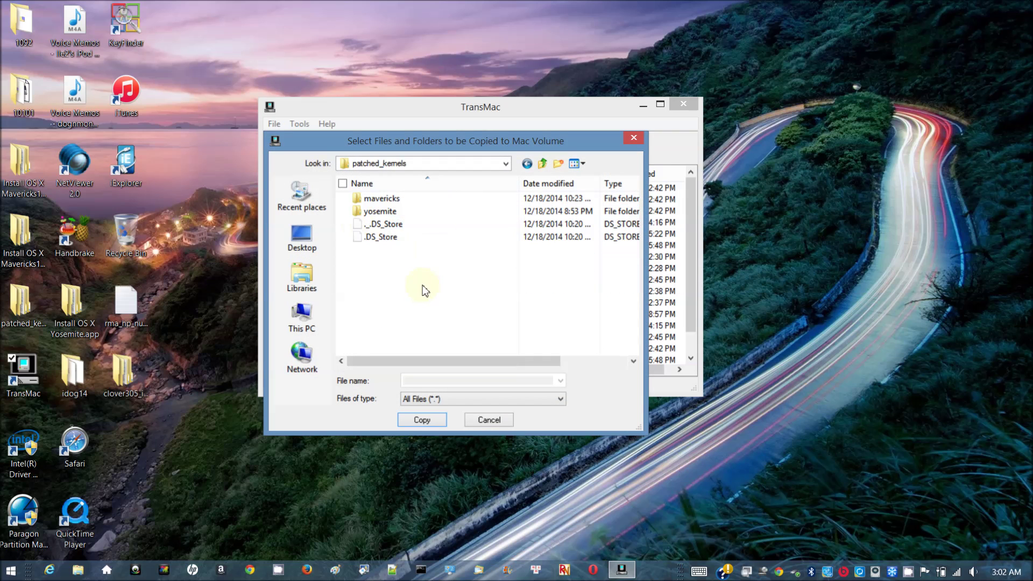
pyautogui.moveTo(424, 286); pyautogui.dragTo(339, 191)
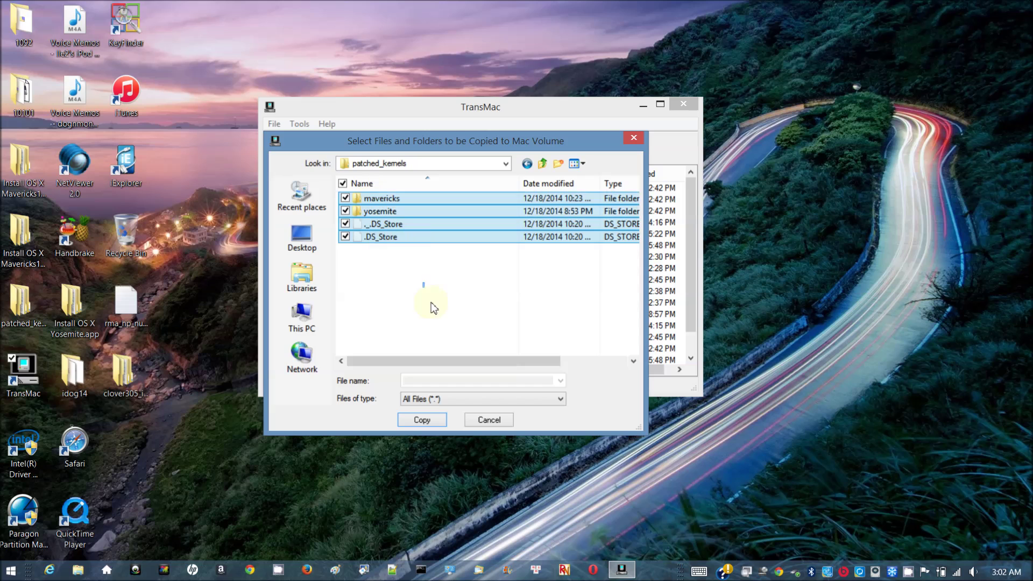
pyautogui.click(433, 315)
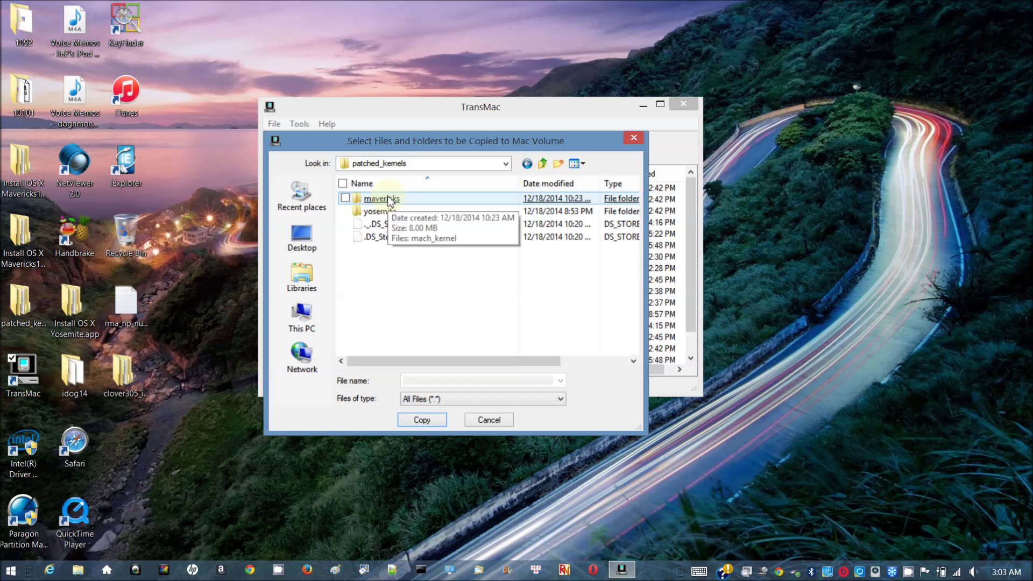
pyautogui.doubleClick(390, 199)
pyautogui.click(390, 199)
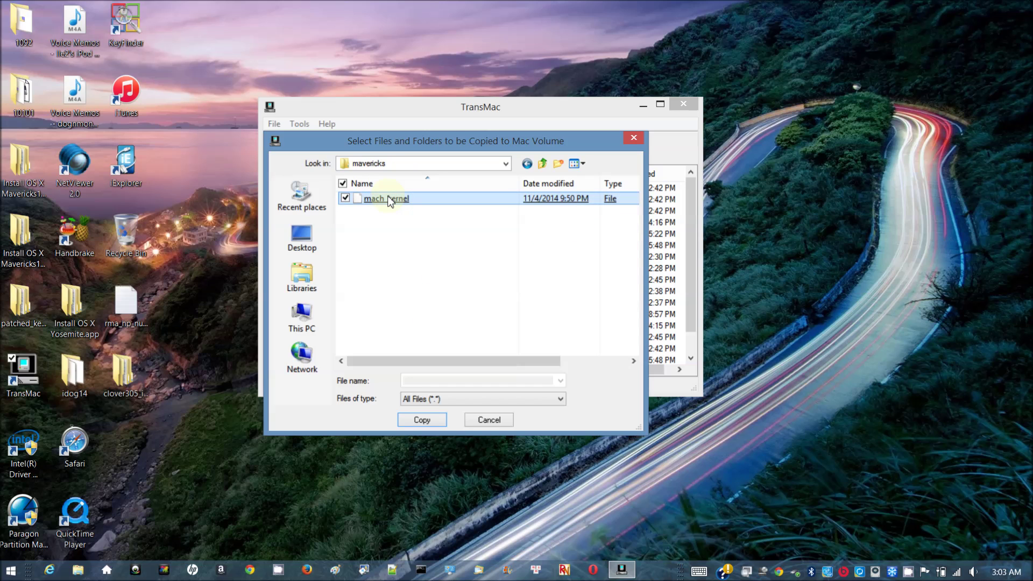
pyautogui.click(419, 420)
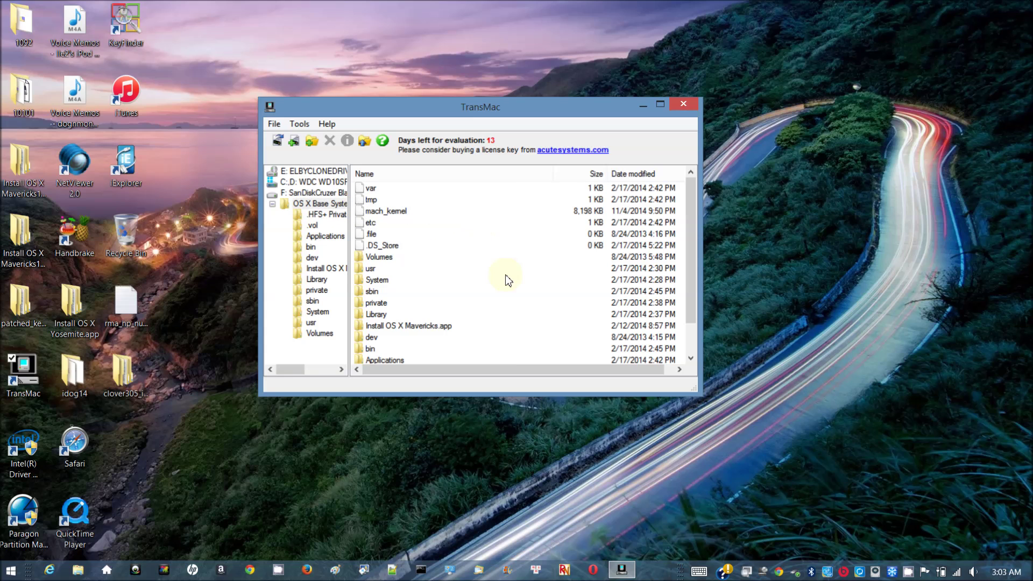
# Go into System/Installation and delete the existing Packages item.
pyautogui.doubleClick(380, 281)
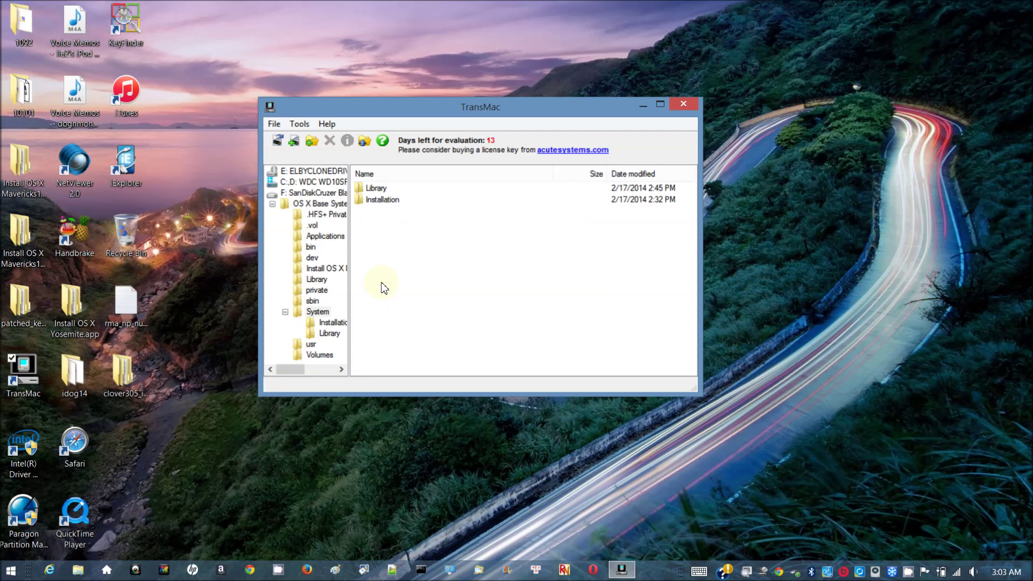
pyautogui.doubleClick(383, 201)
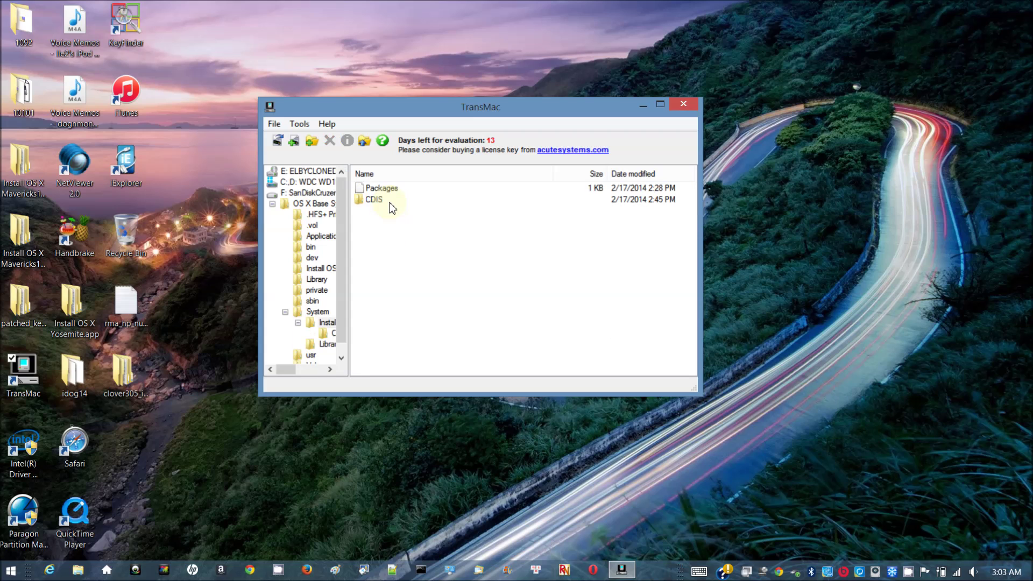
pyautogui.click(391, 188)
pyautogui.rightClick(393, 192)
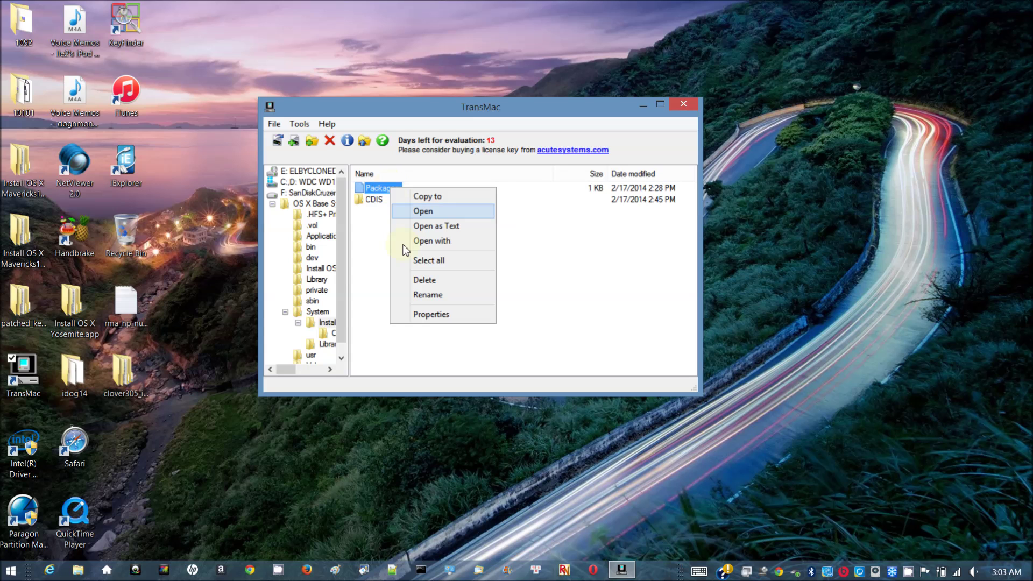
pyautogui.click(420, 281)
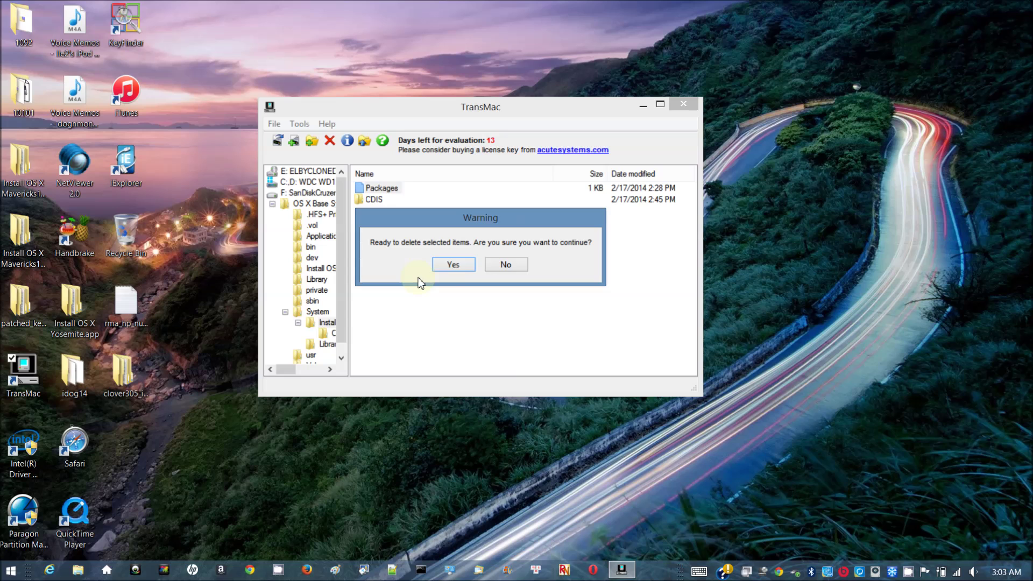
pyautogui.click(458, 262)
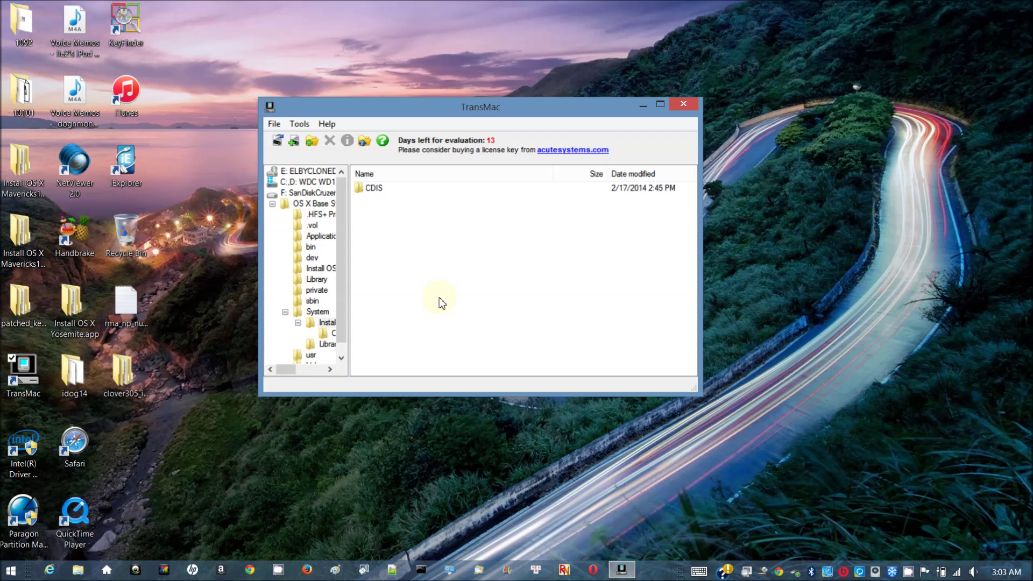
# Create a new folder named Packages in Installation and open it.
pyautogui.rightClick(461, 279)
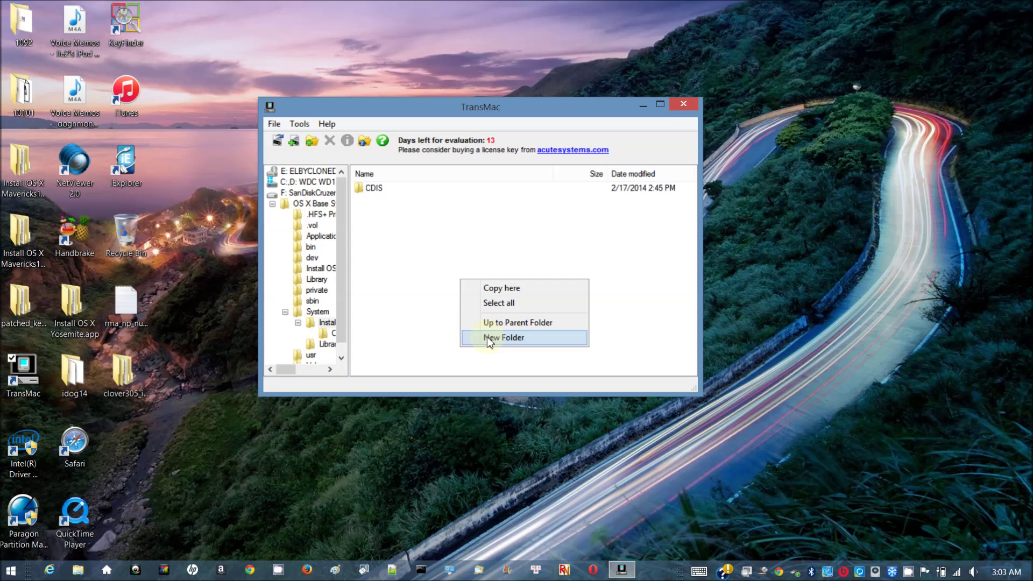
pyautogui.click(487, 337)
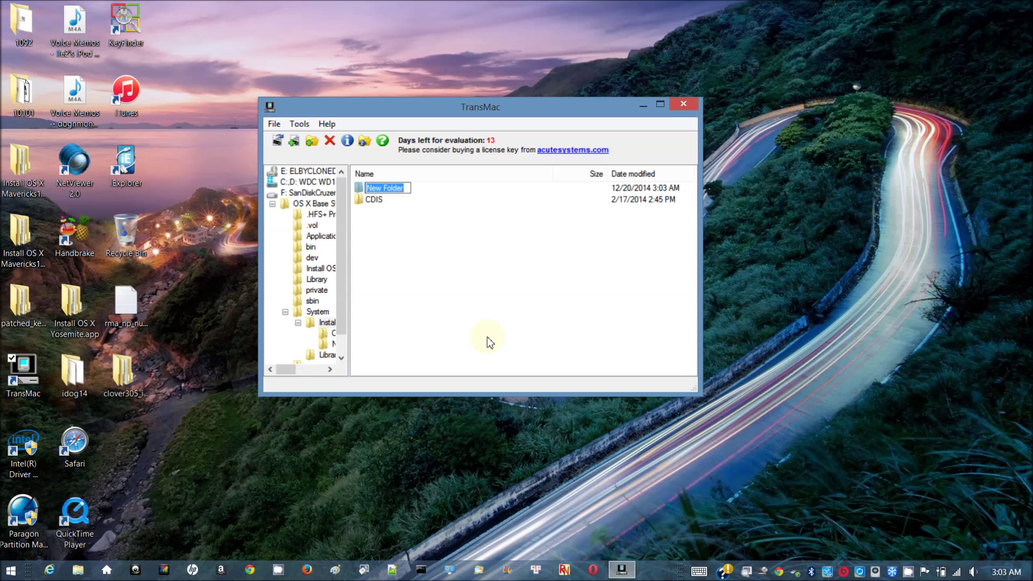
pyautogui.write('Packages')
pyautogui.press('Return')
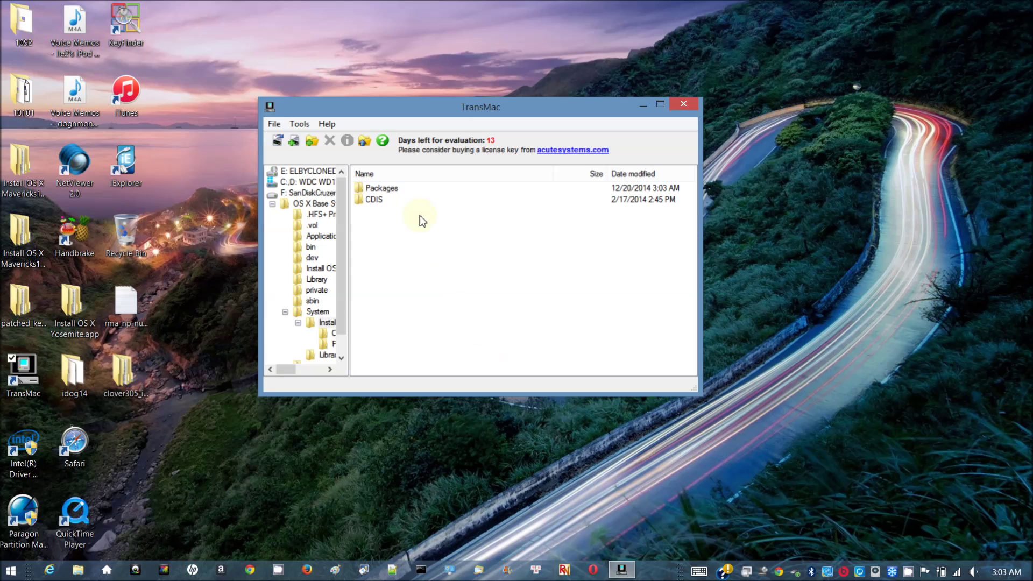
pyautogui.doubleClick(391, 189)
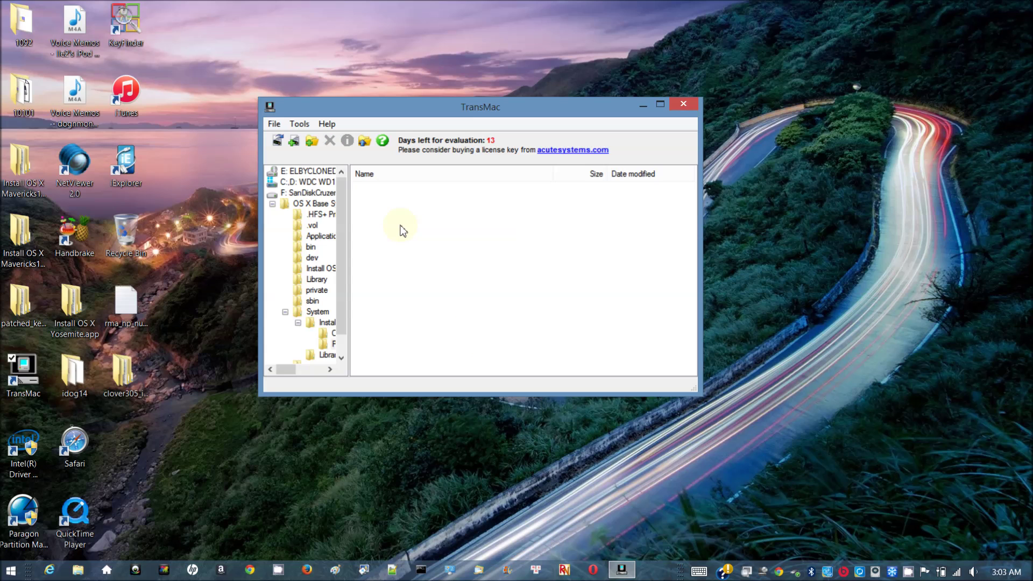
# Copy all 16 .pkg files from Desktop/1092/Packages into the new Packages folder.
pyautogui.rightClick(436, 233)
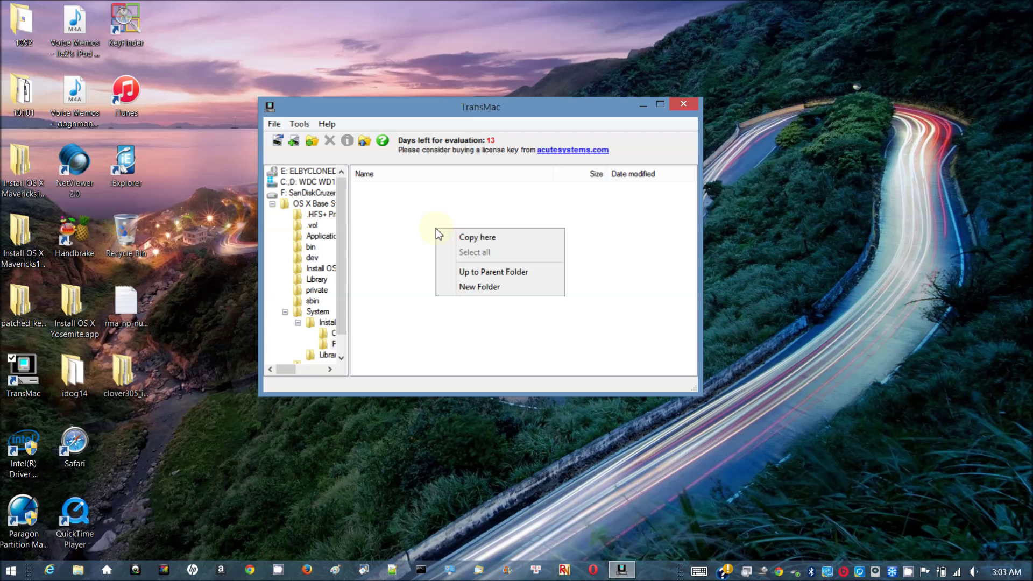
pyautogui.click(464, 238)
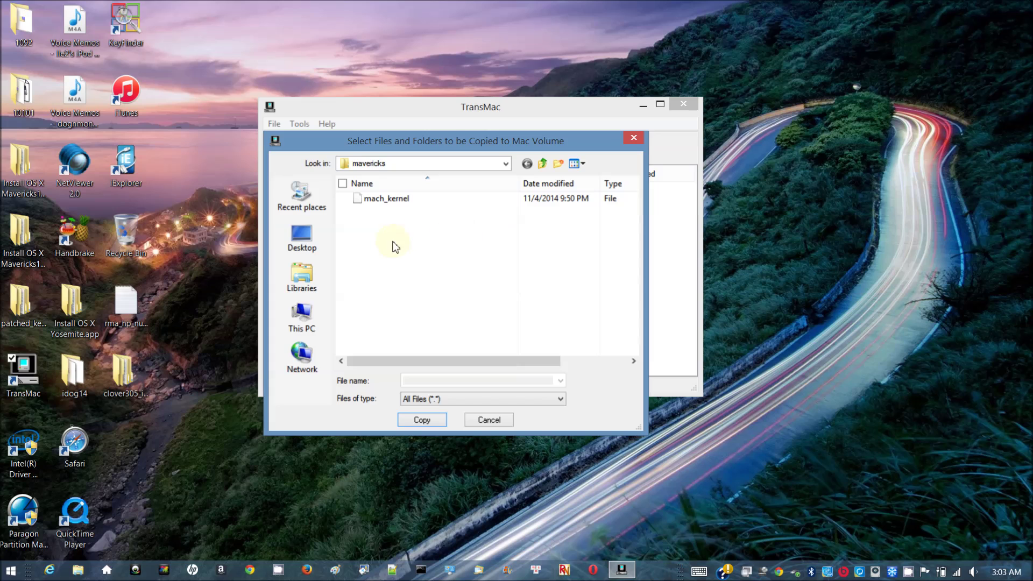
pyautogui.click(291, 244)
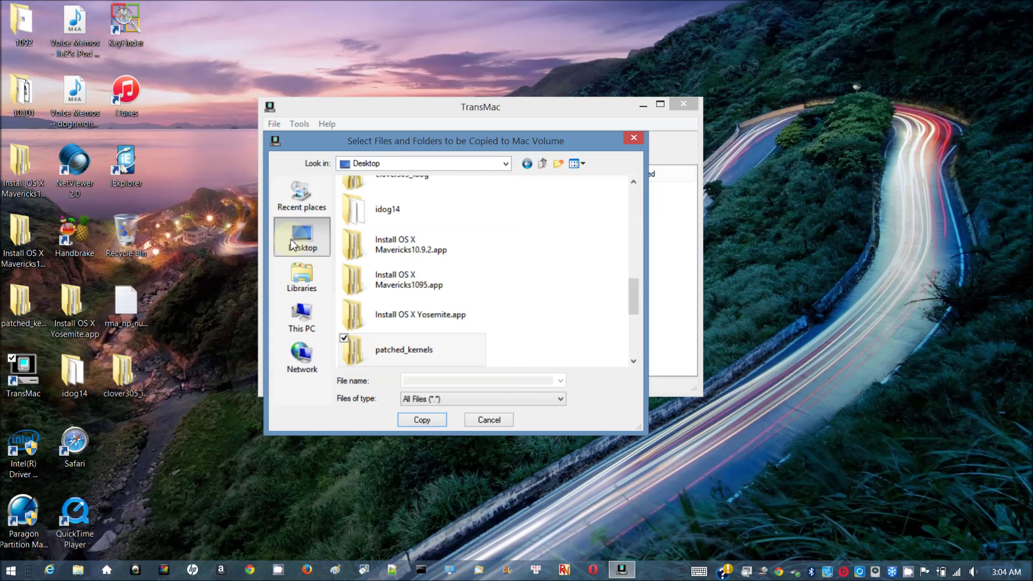
pyautogui.scroll(5, 403, 224)
pyautogui.doubleClick(390, 218)
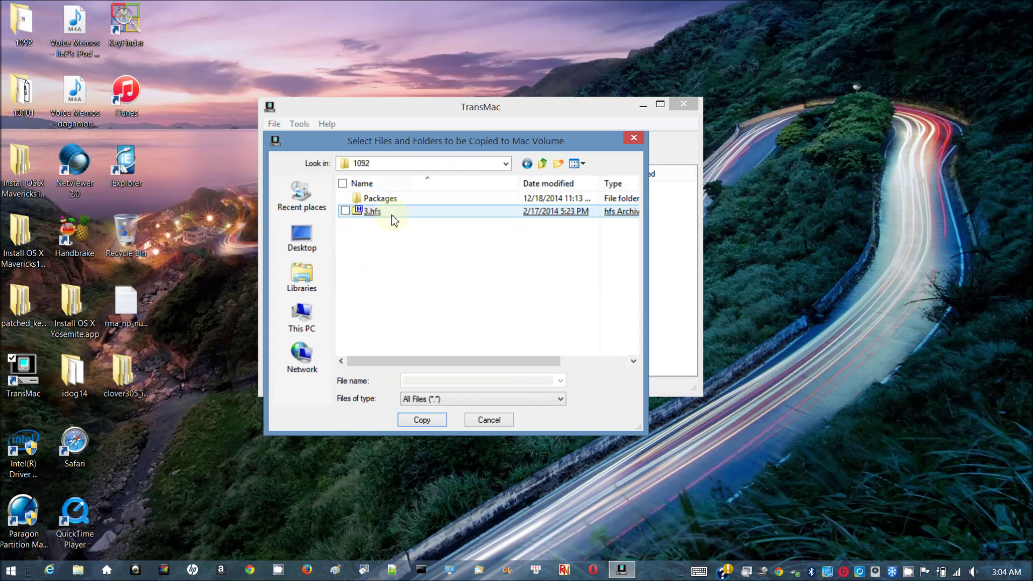
pyautogui.click(388, 199)
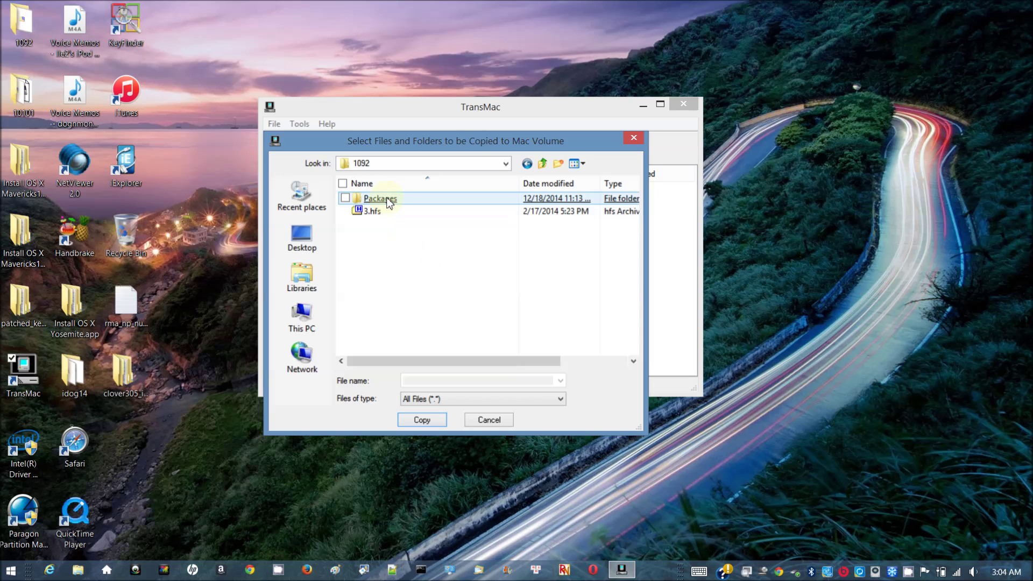
pyautogui.doubleClick(387, 199)
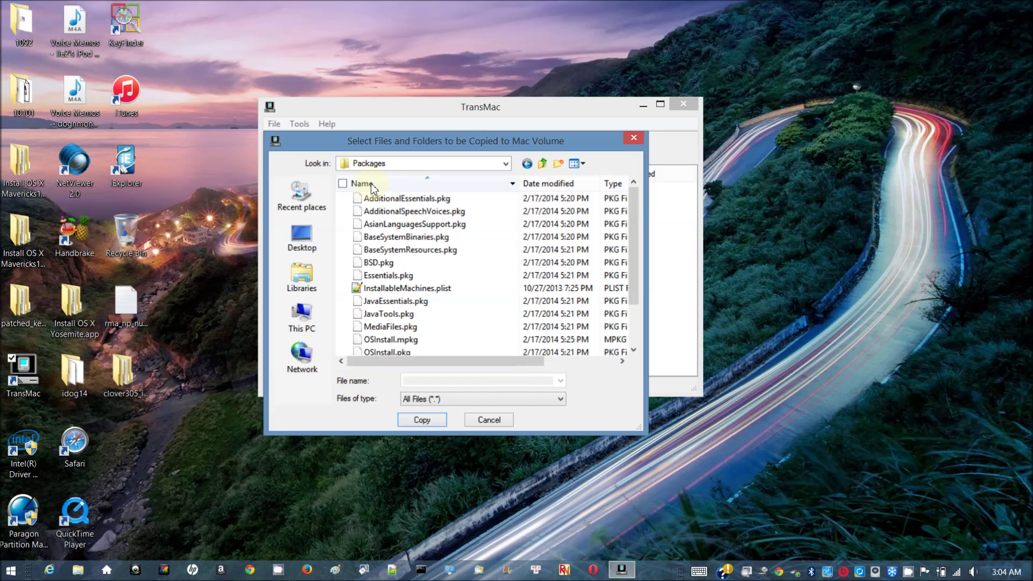
pyautogui.click(343, 184)
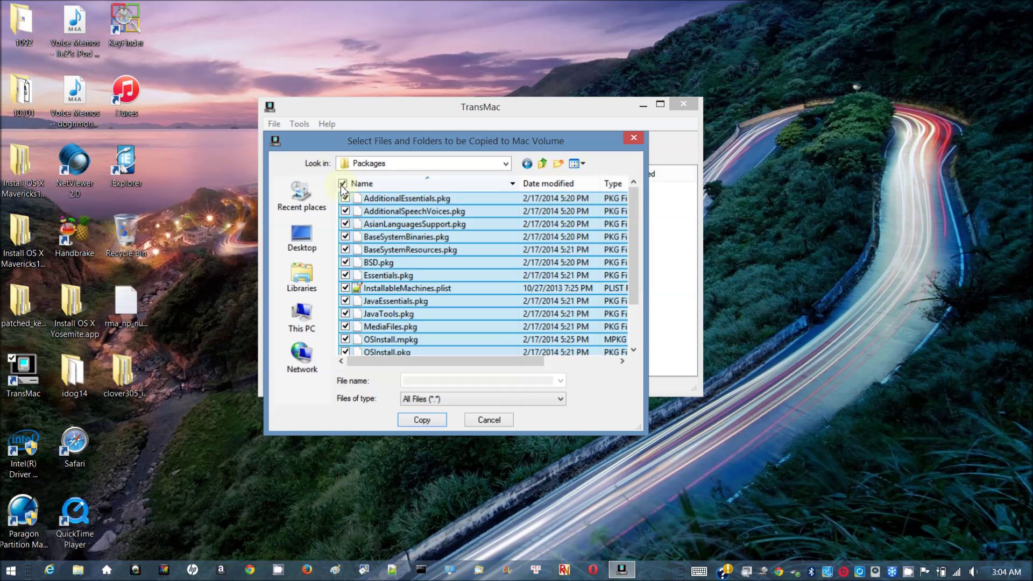
pyautogui.click(422, 420)
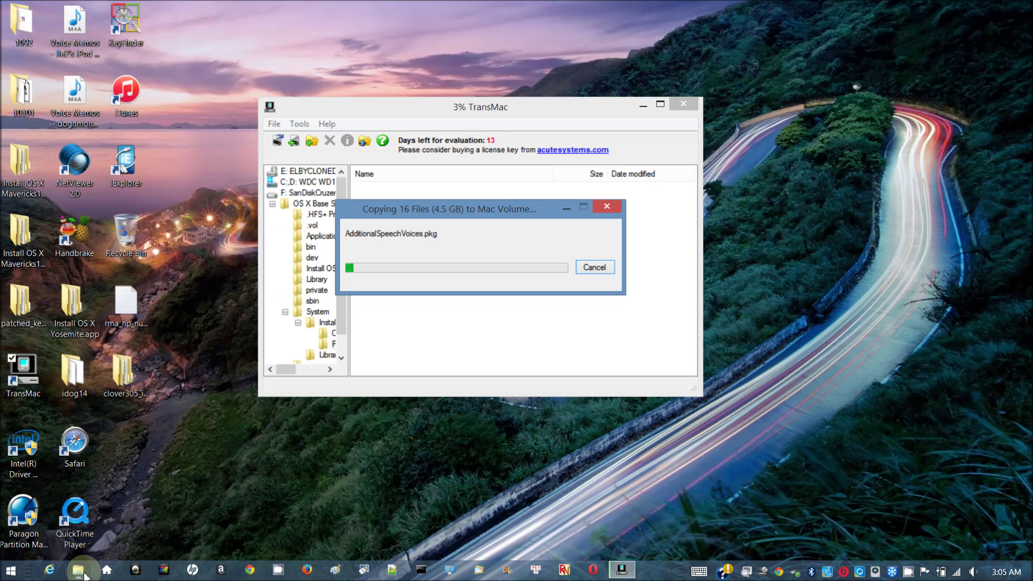
# Browse to EFI (F:)\EFI\CLOVER\drivers64UEFI and delete the CsmVideoDxe, DataHubDxe and VBoxHfs drivers.
pyautogui.click(84, 574)
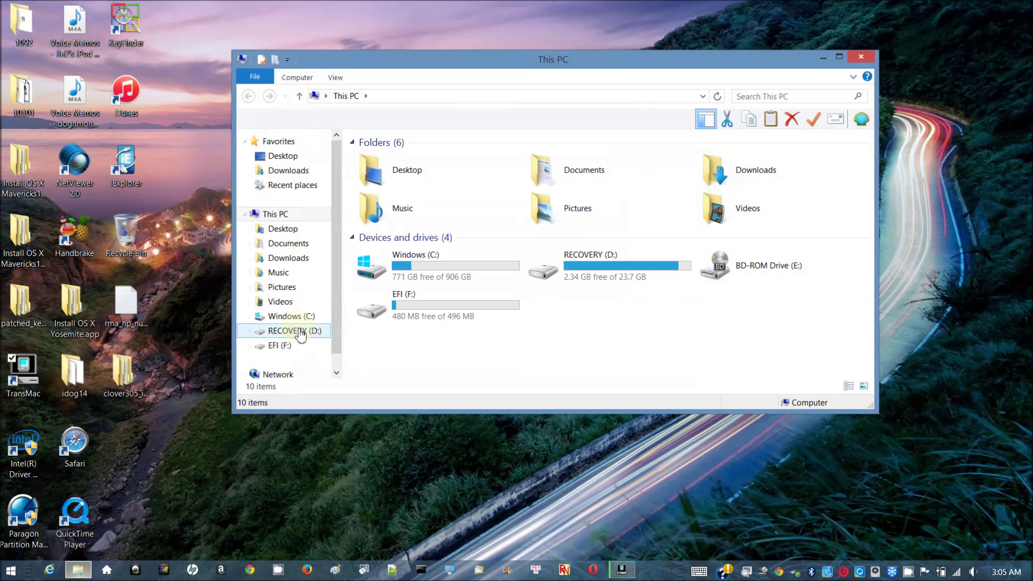
pyautogui.click(294, 347)
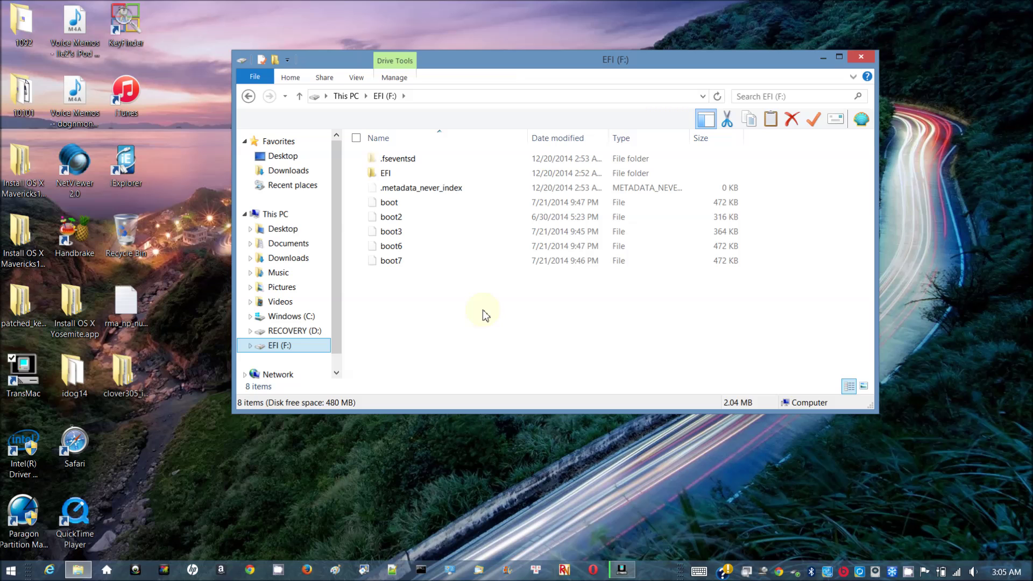
pyautogui.doubleClick(386, 178)
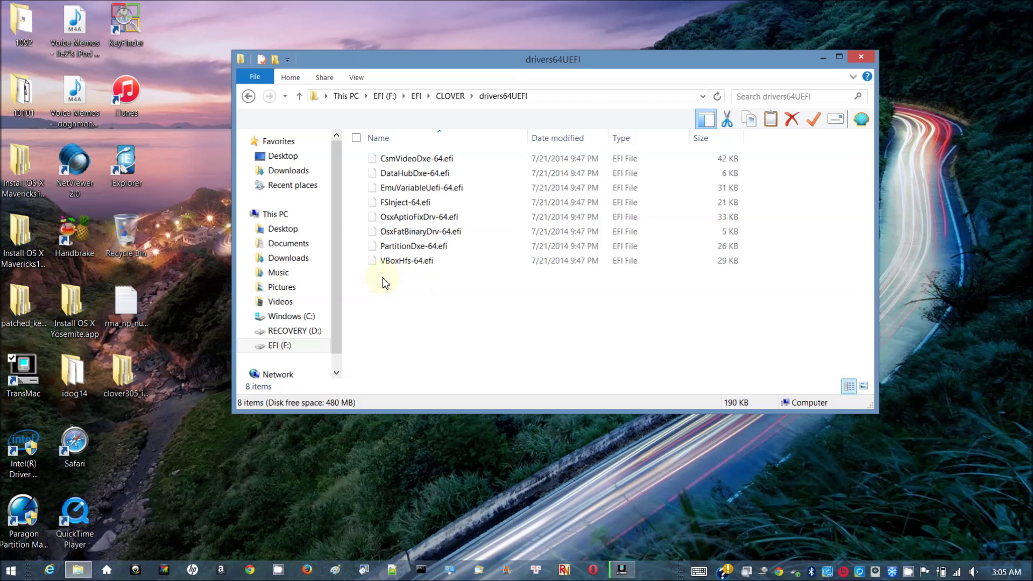
pyautogui.click(363, 264)
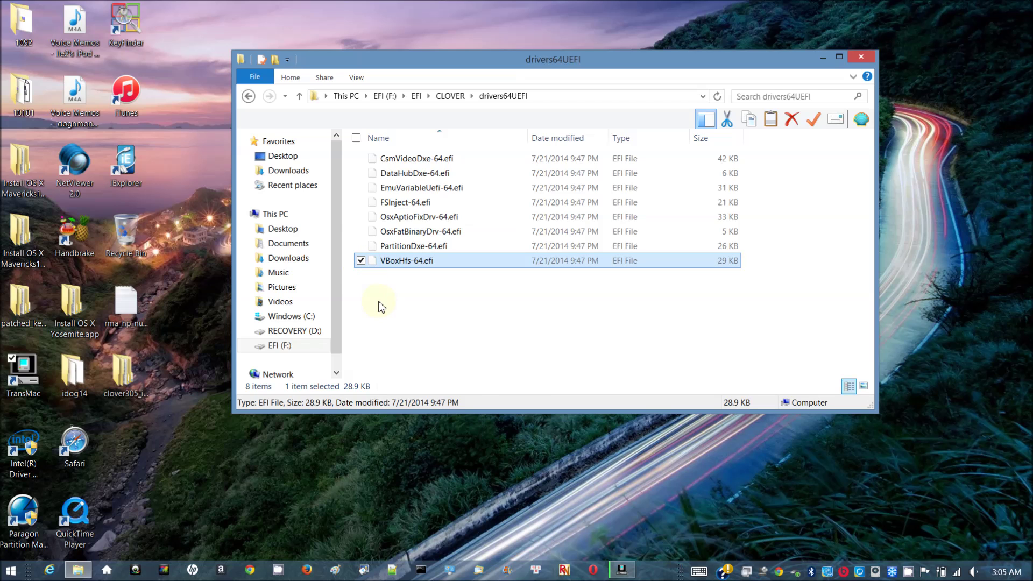
pyautogui.doubleClick(362, 172)
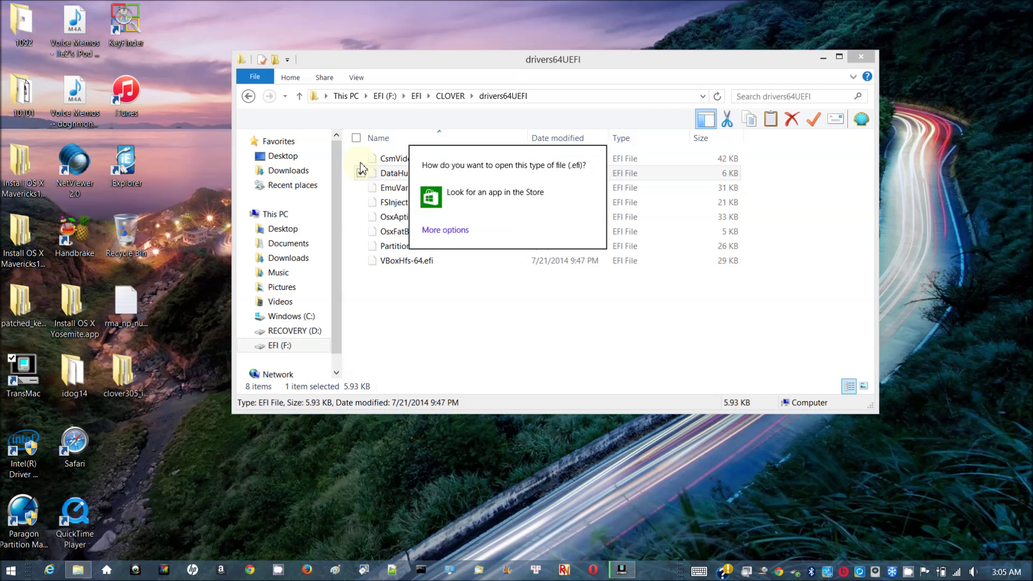
pyautogui.click(383, 266)
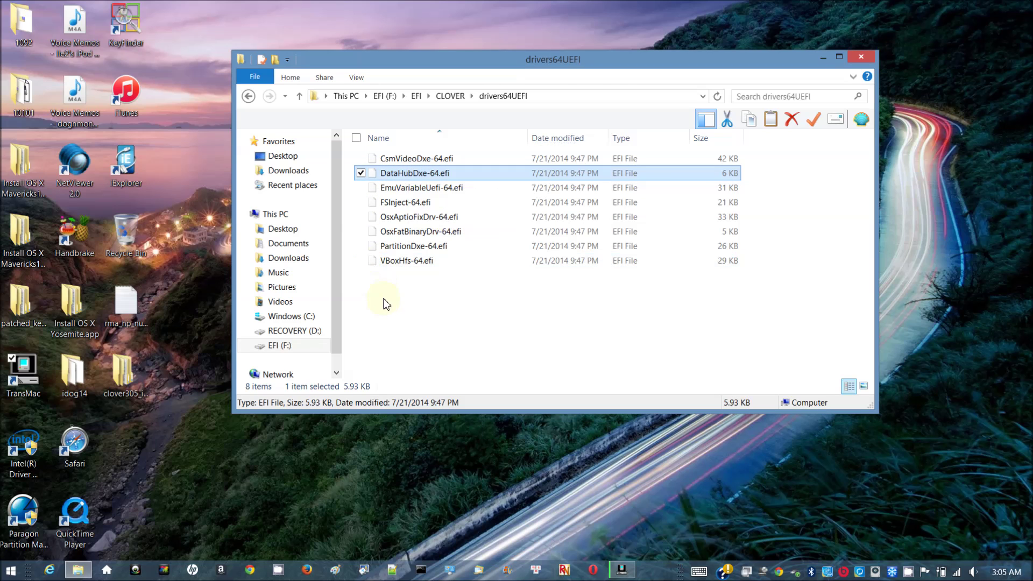
pyautogui.click(360, 263)
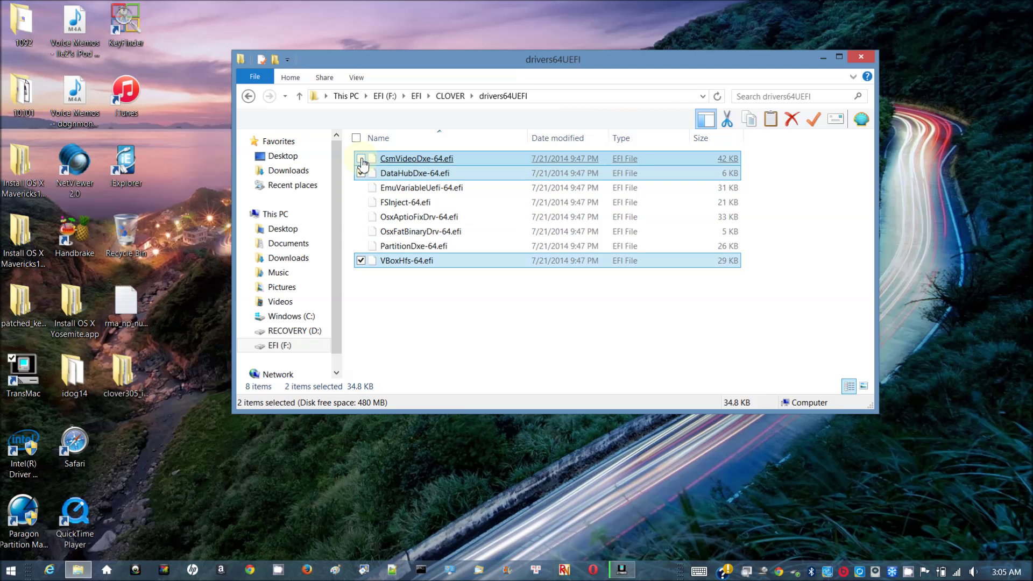
pyautogui.click(362, 160)
pyautogui.rightClick(362, 162)
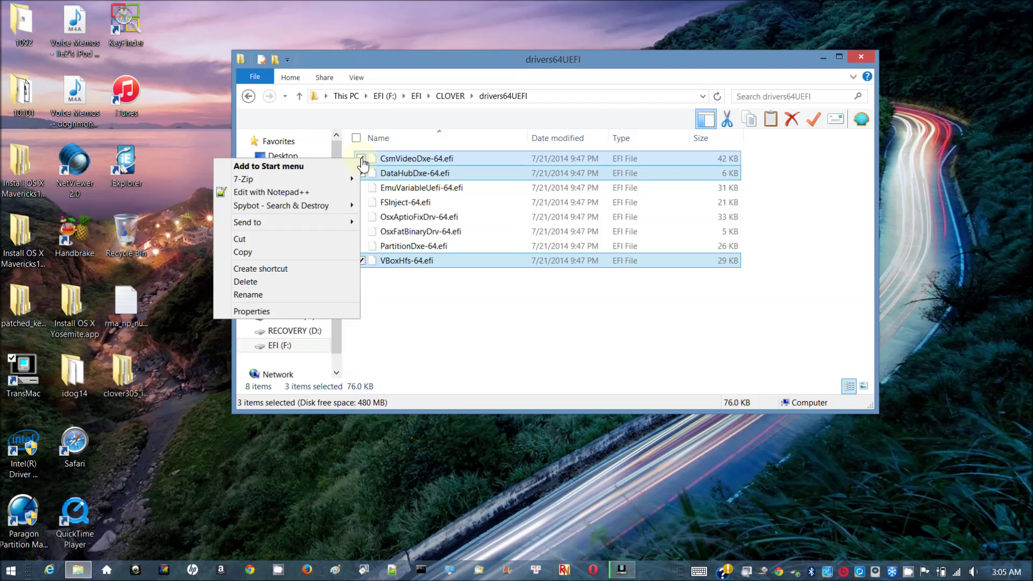
pyautogui.click(284, 283)
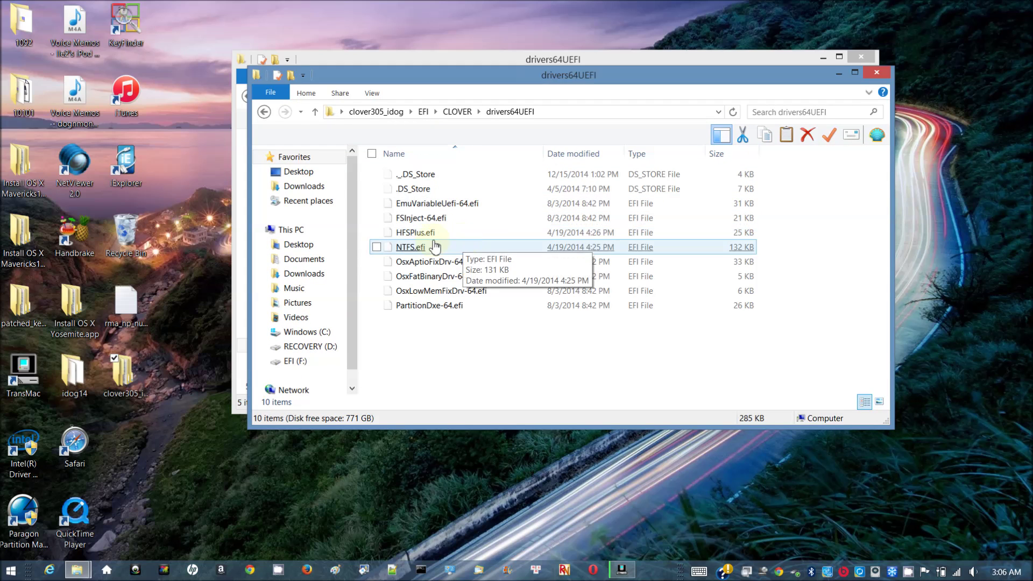
# Copy HFSPlus.efi, NTFS.efi and OsxLowMemFixDrv-64.efi from clover305_idog's drivers64UEFI folder.
pyautogui.click(376, 233)
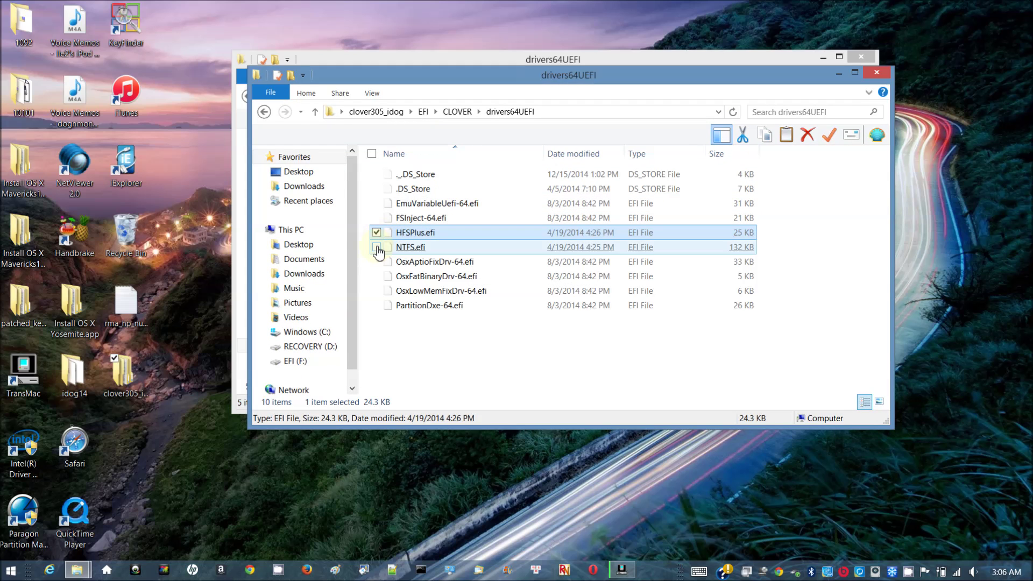
pyautogui.click(377, 249)
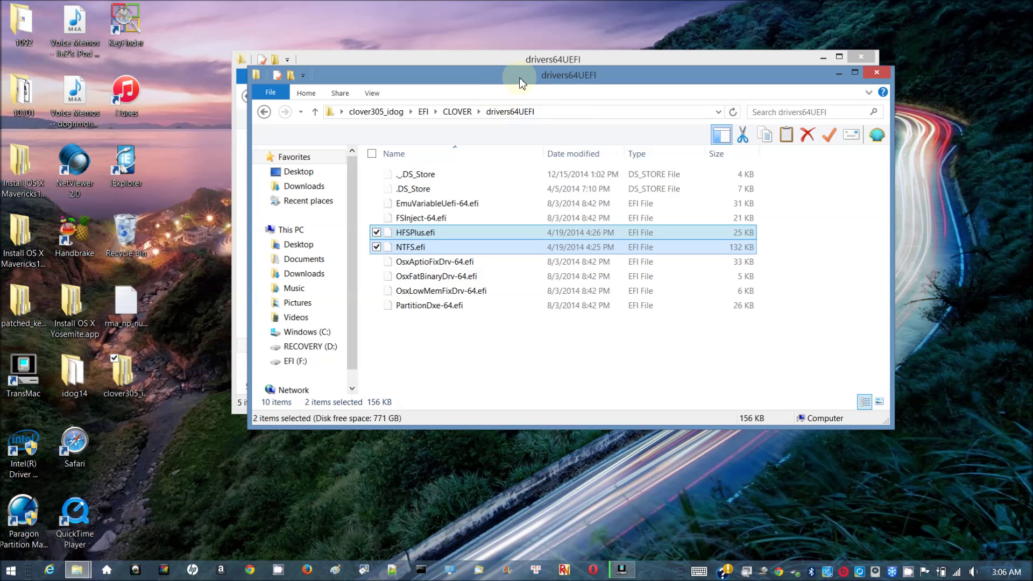
pyautogui.moveTo(520, 78); pyautogui.dragTo(509, 221)
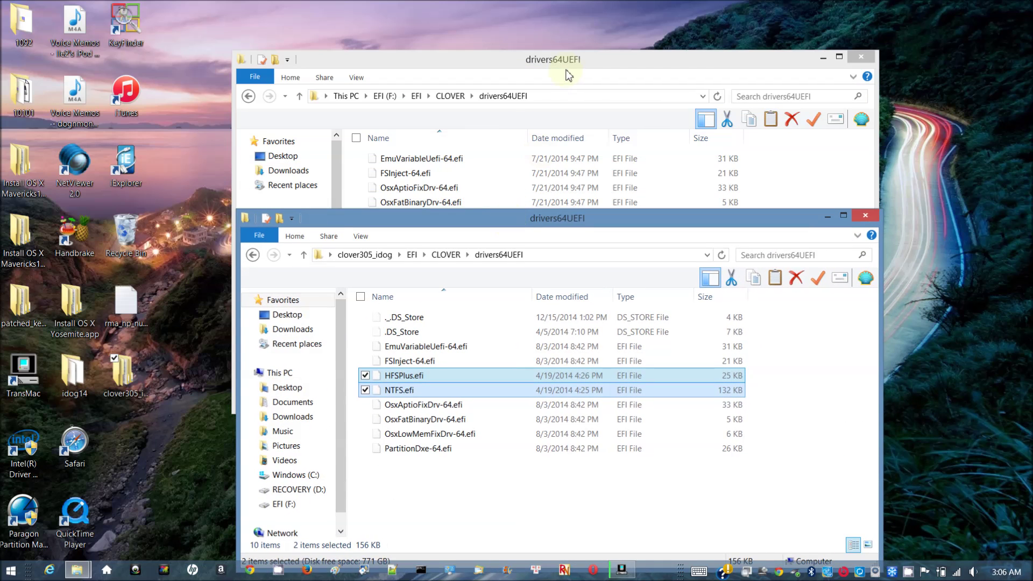
pyautogui.moveTo(576, 57); pyautogui.dragTo(548, 21)
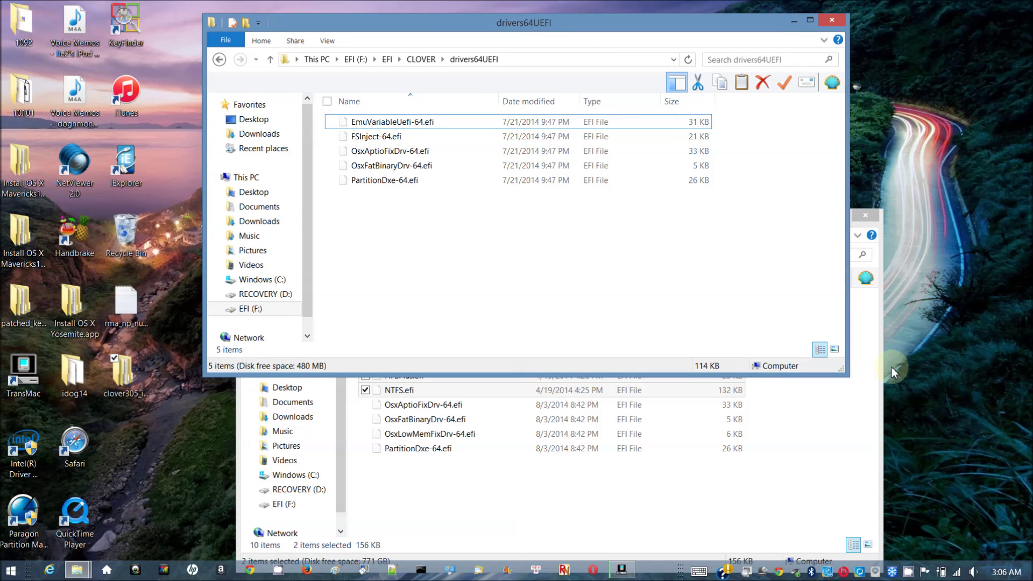
pyautogui.click(365, 435)
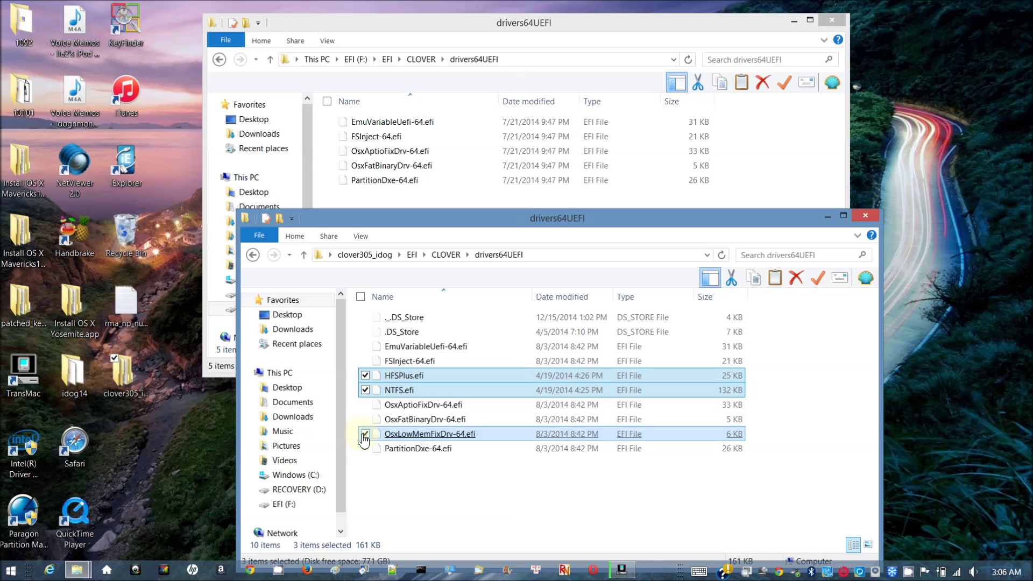
pyautogui.rightClick(421, 376)
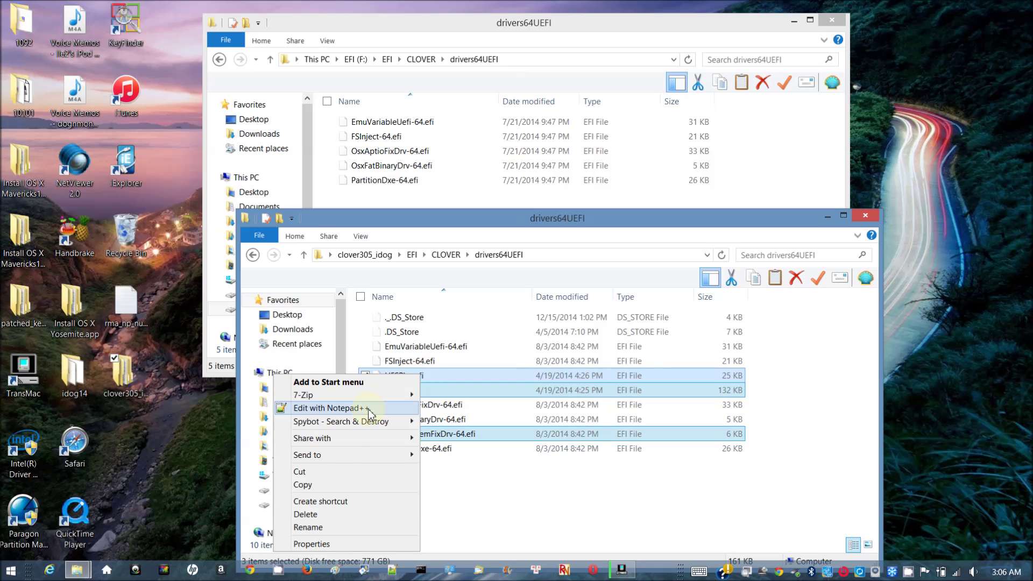
pyautogui.click(328, 486)
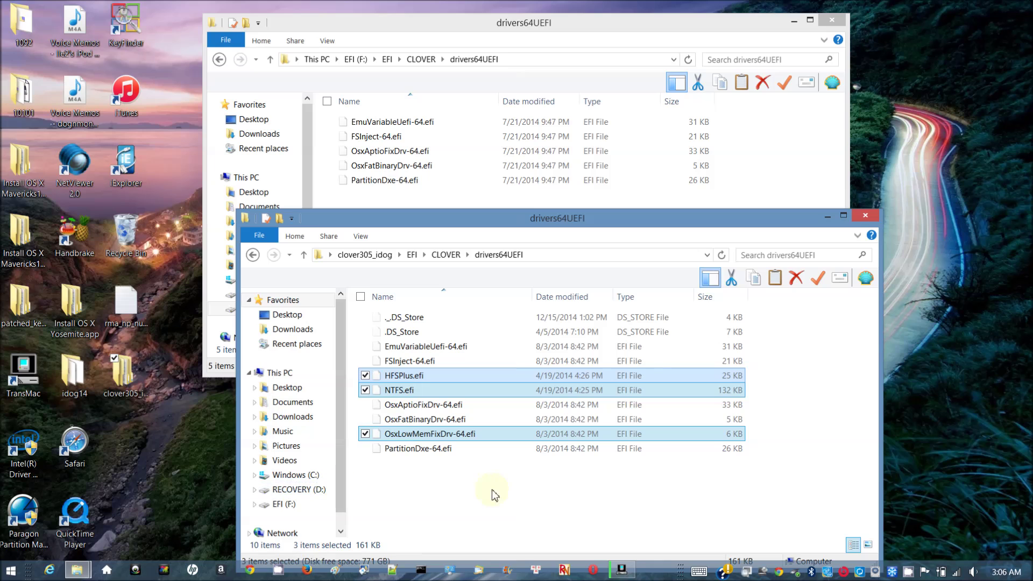
# Paste the three drivers into the USB's drivers64UEFI folder.
pyautogui.click(580, 24)
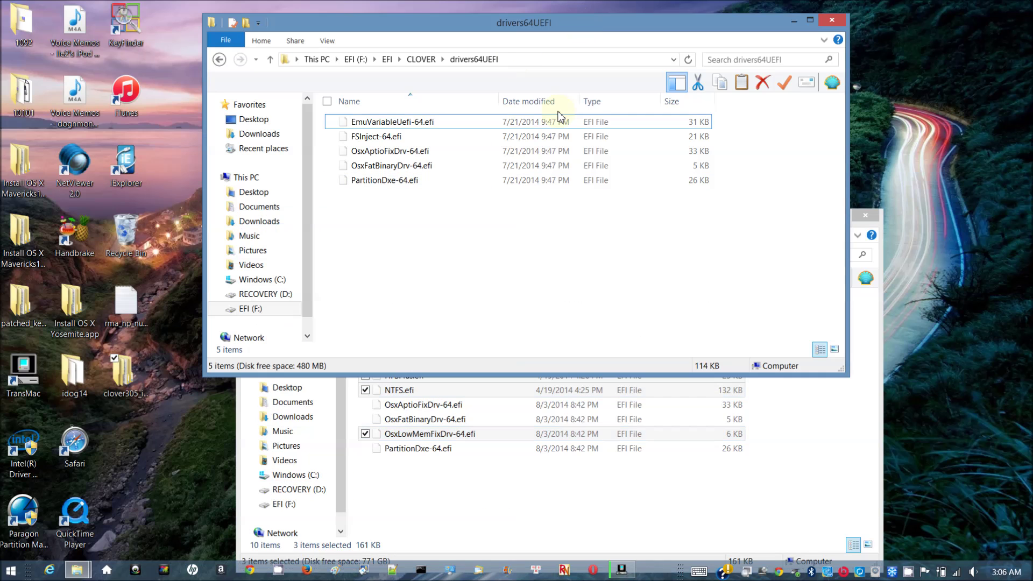
pyautogui.rightClick(494, 264)
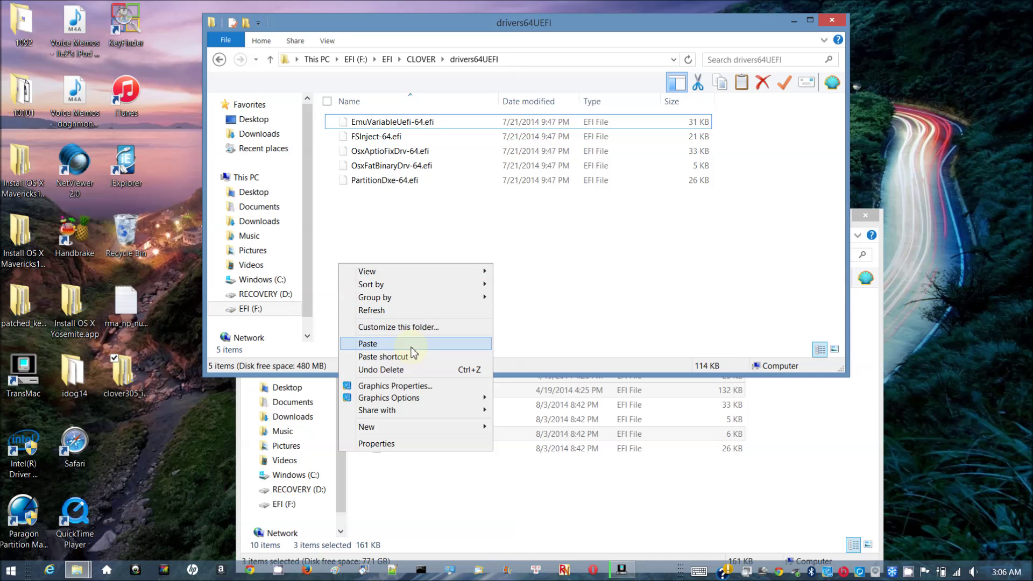
pyautogui.click(415, 345)
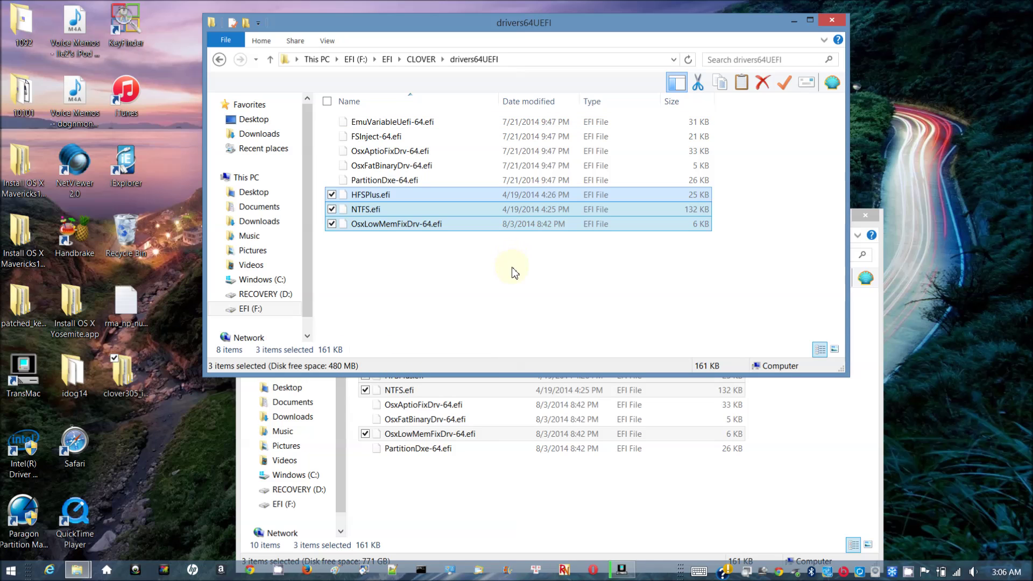
pyautogui.click(513, 272)
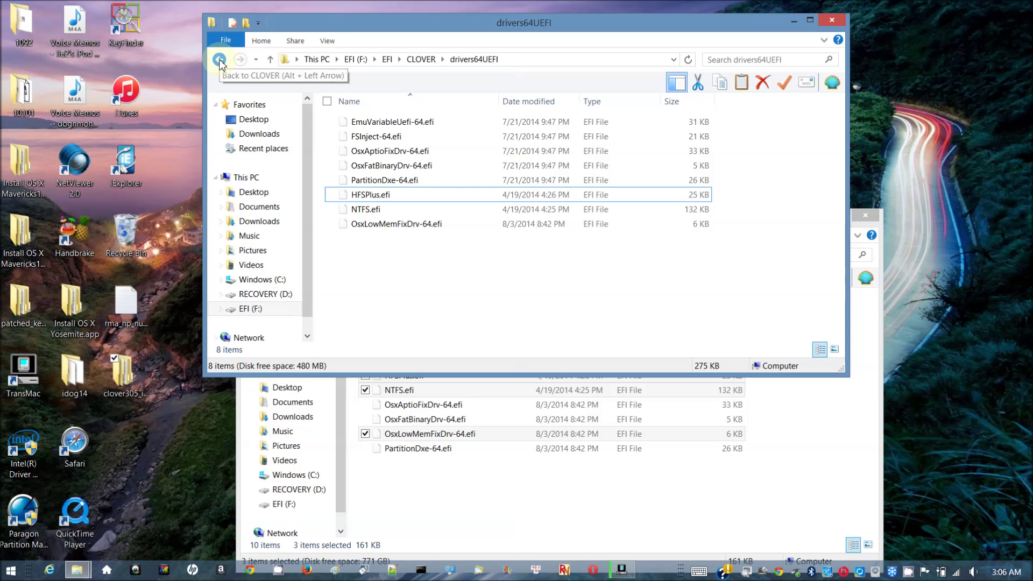
# Open the themes folders on both the USB and clover305_idog, checking the iclover folder.
pyautogui.click(421, 59)
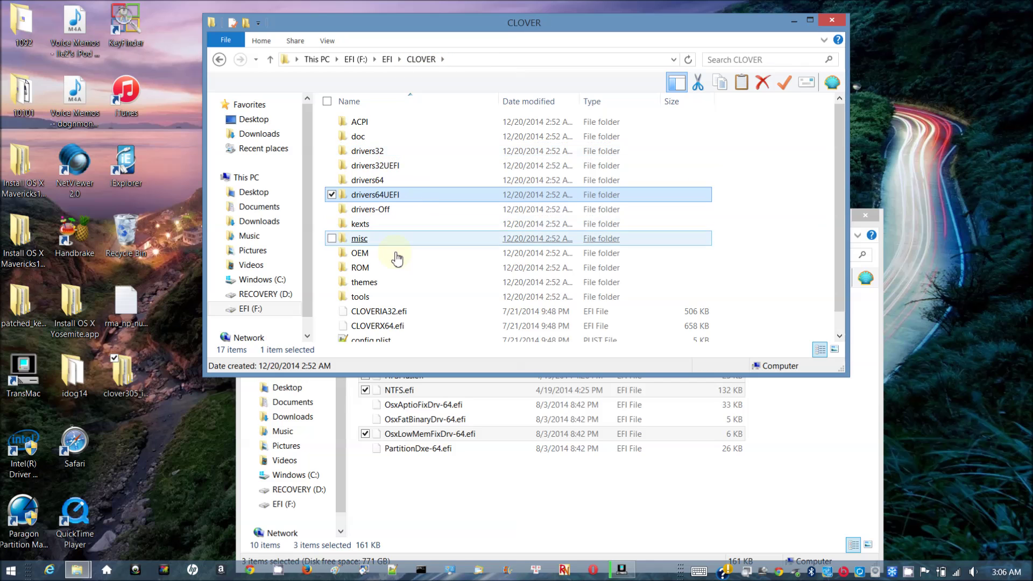
pyautogui.click(372, 283)
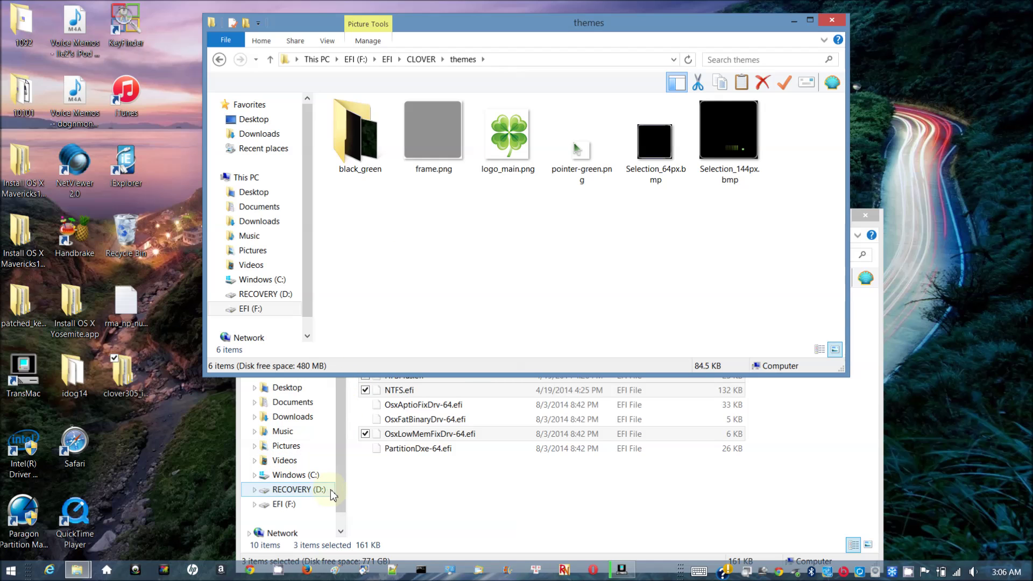
pyautogui.click(340, 458)
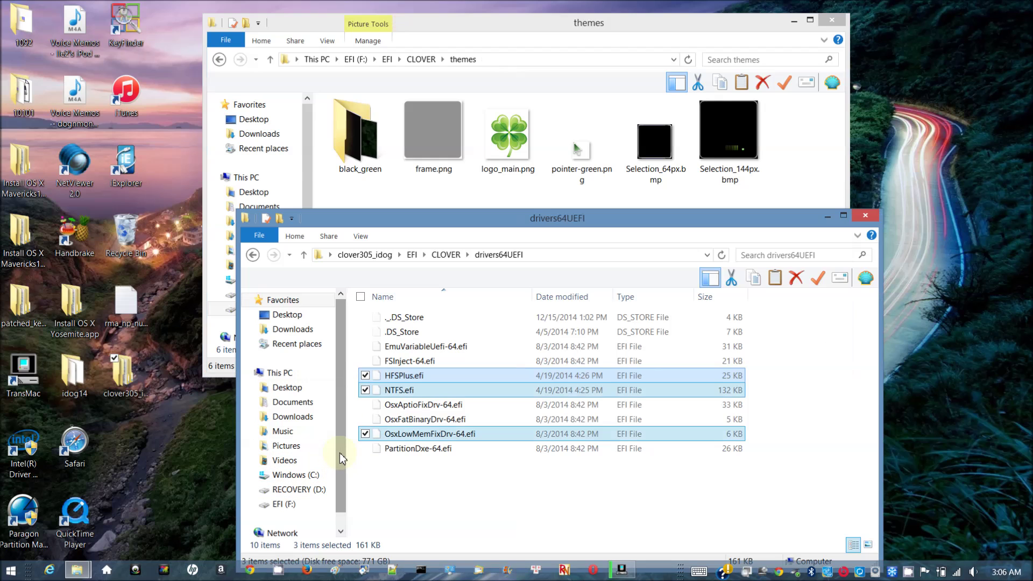
pyautogui.click(446, 255)
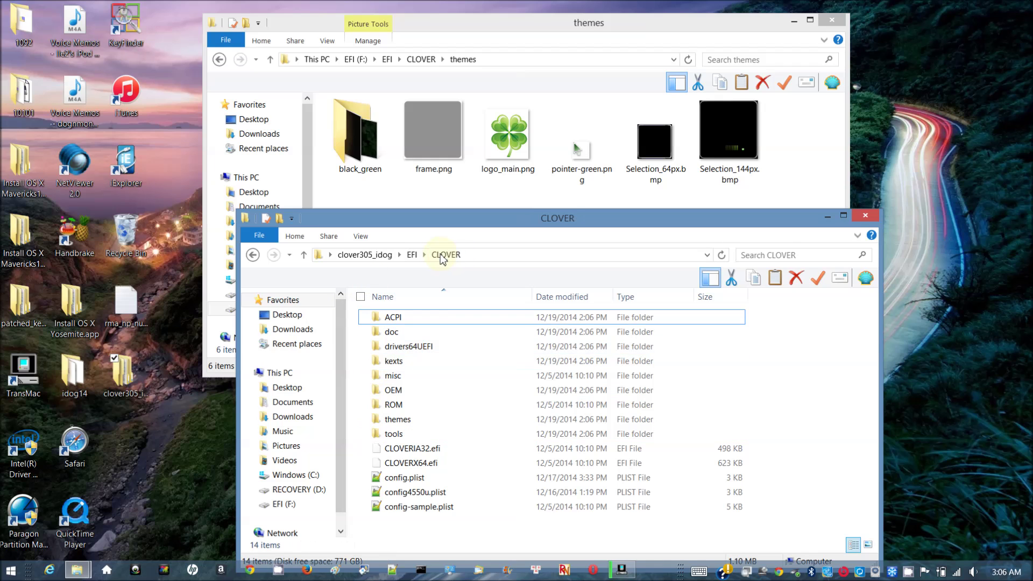
pyautogui.doubleClick(402, 425)
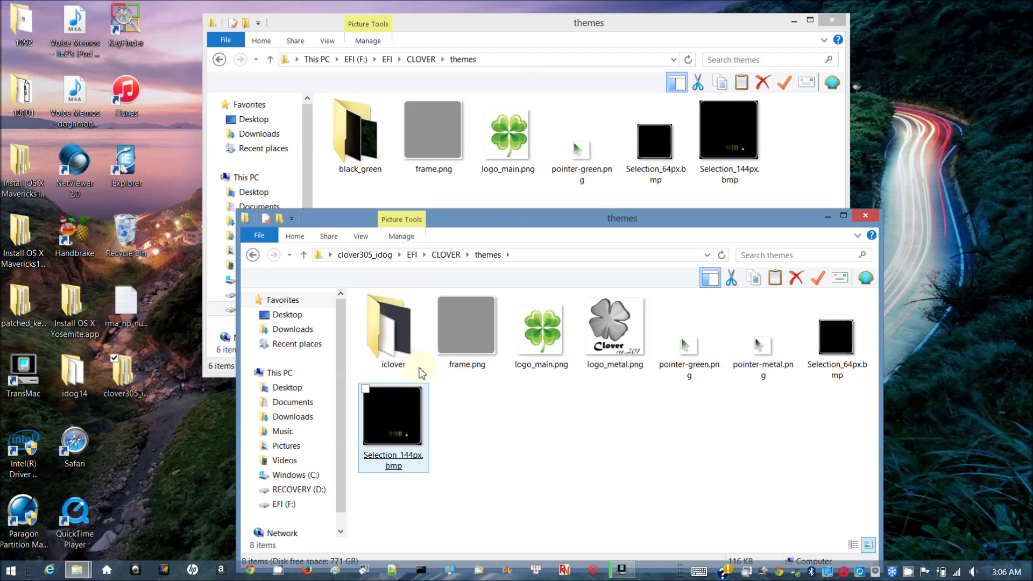
pyautogui.doubleClick(409, 359)
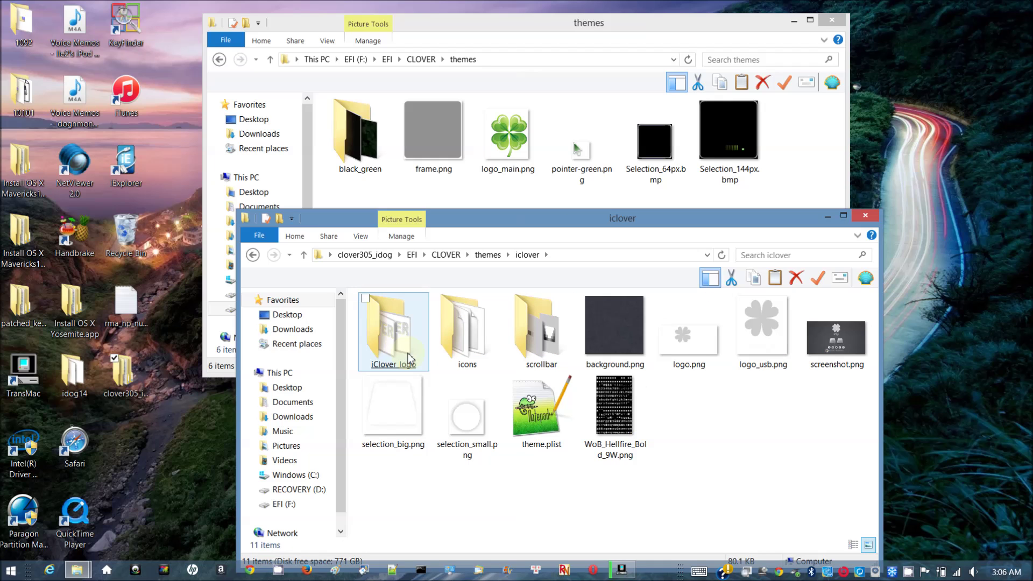
pyautogui.click(252, 255)
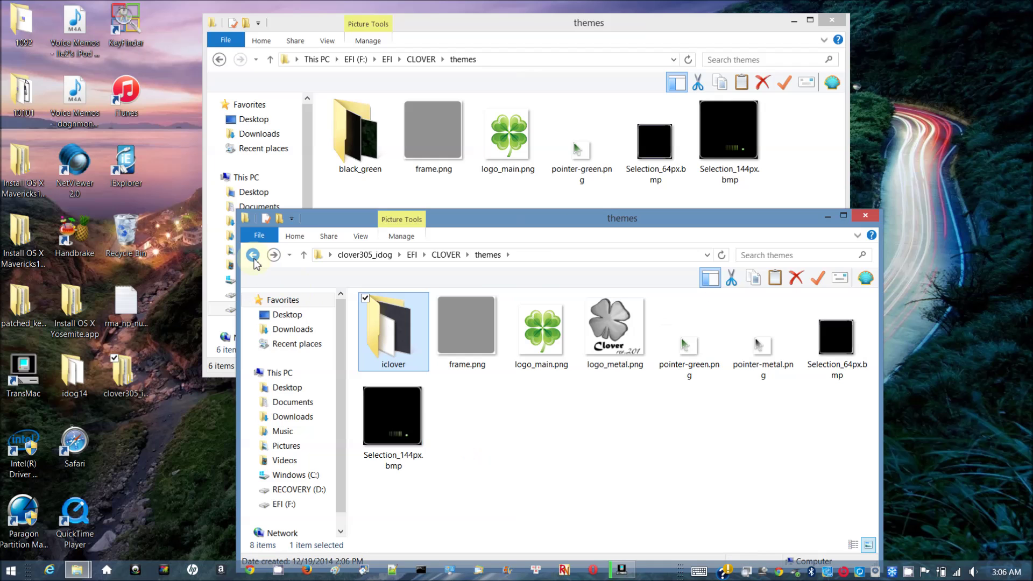
# Copy the iclover folder and paste it into the USB's CLOVER themes folder.
pyautogui.rightClick(379, 346)
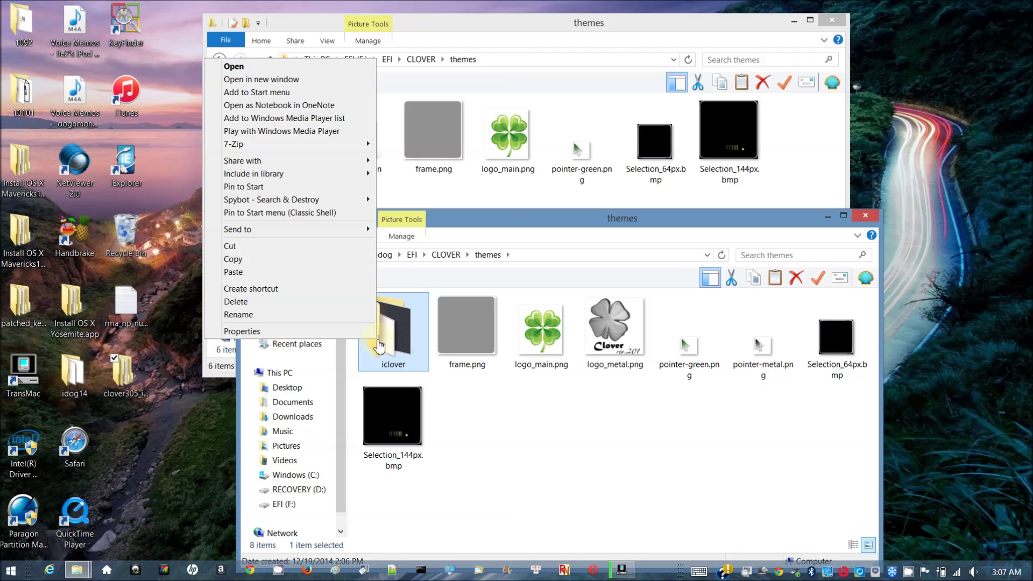
pyautogui.click(341, 265)
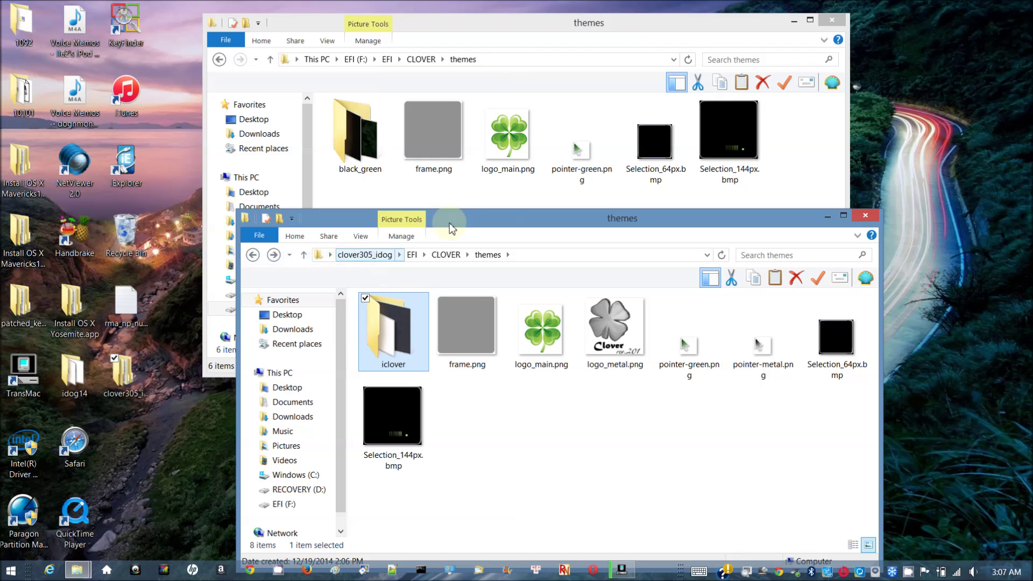
pyautogui.click(801, 167)
pyautogui.rightClick(801, 168)
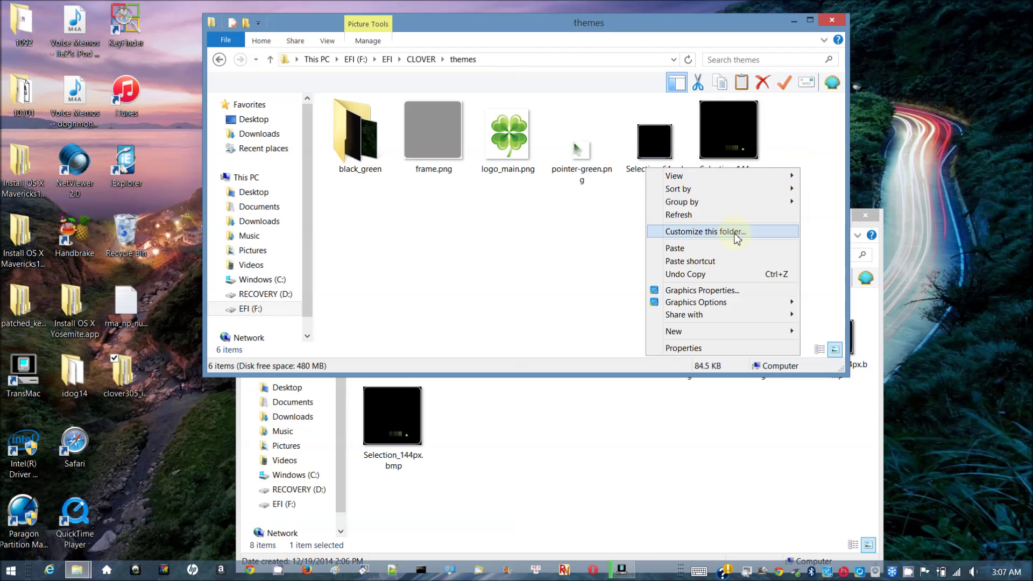
pyautogui.click(722, 248)
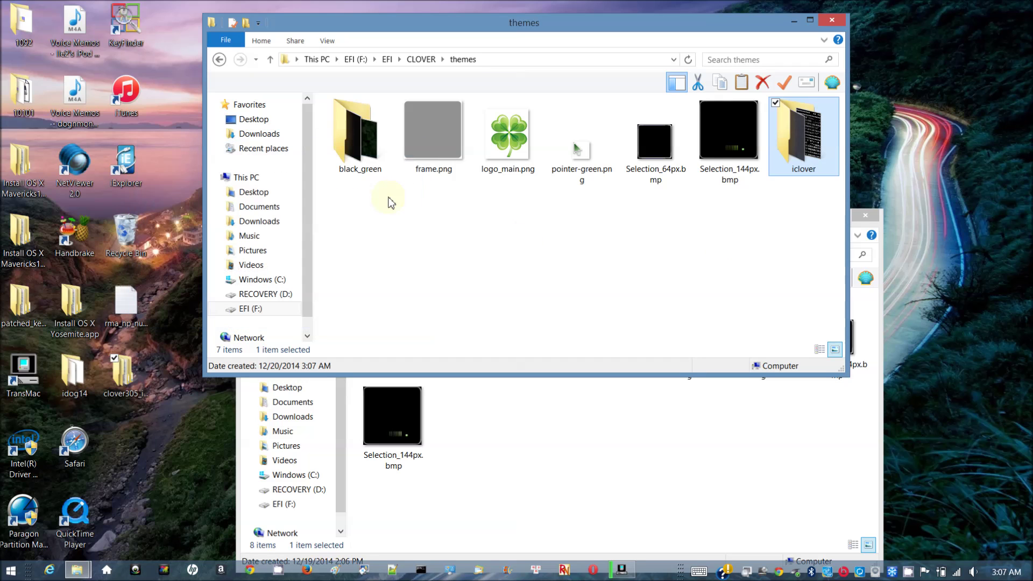
# Rename config.plist in the USB's CLOVER folder to configorg.plist.
pyautogui.click(219, 60)
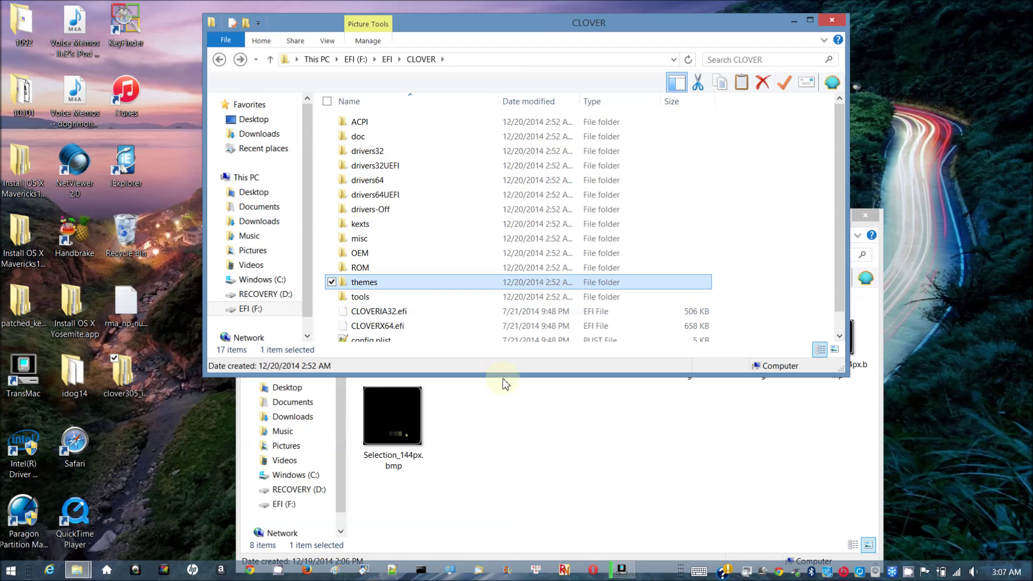
pyautogui.scroll(-1, 745, 223)
pyautogui.scroll(-1, 745, 223)
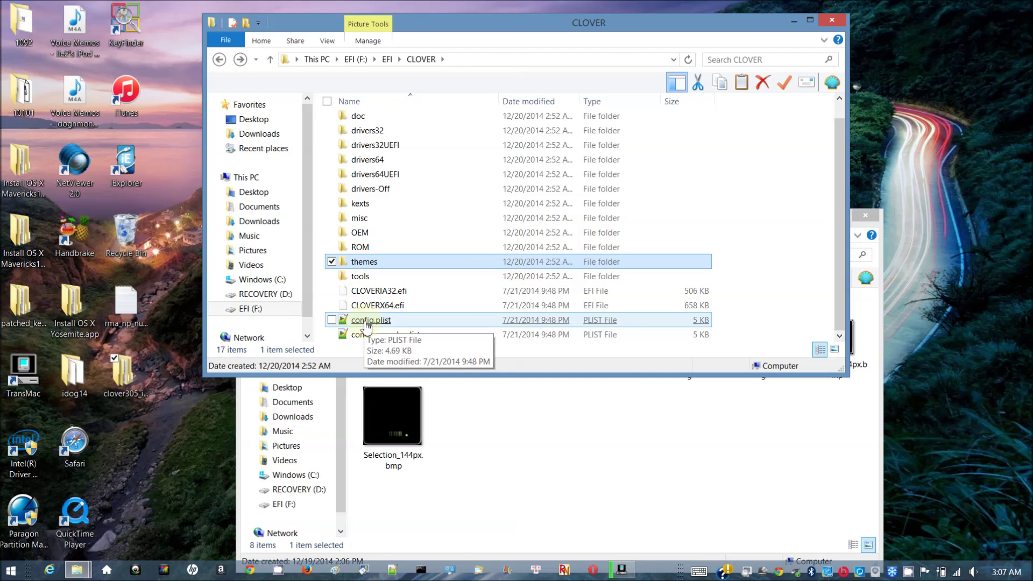
pyautogui.click(332, 262)
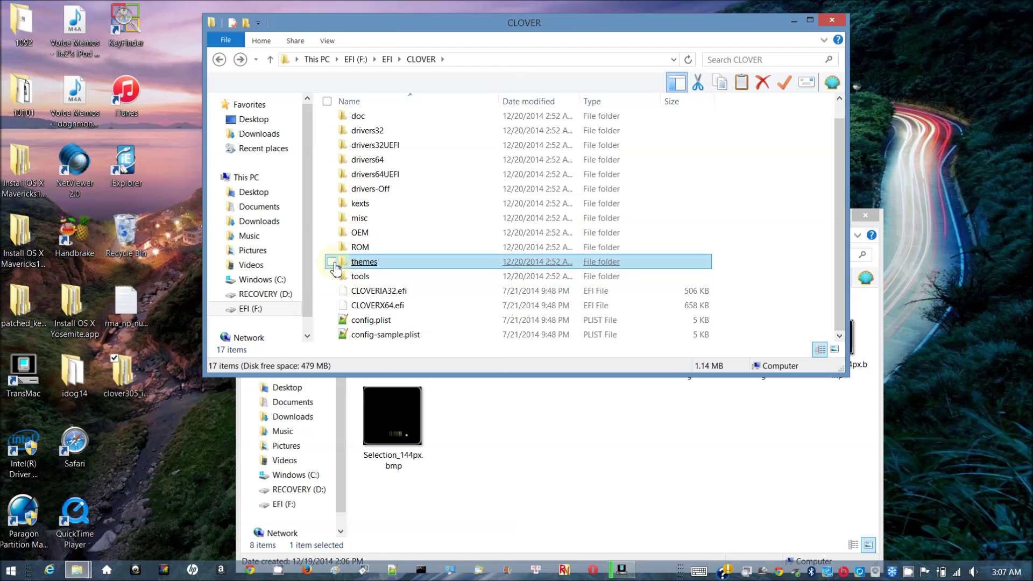
pyautogui.rightClick(392, 322)
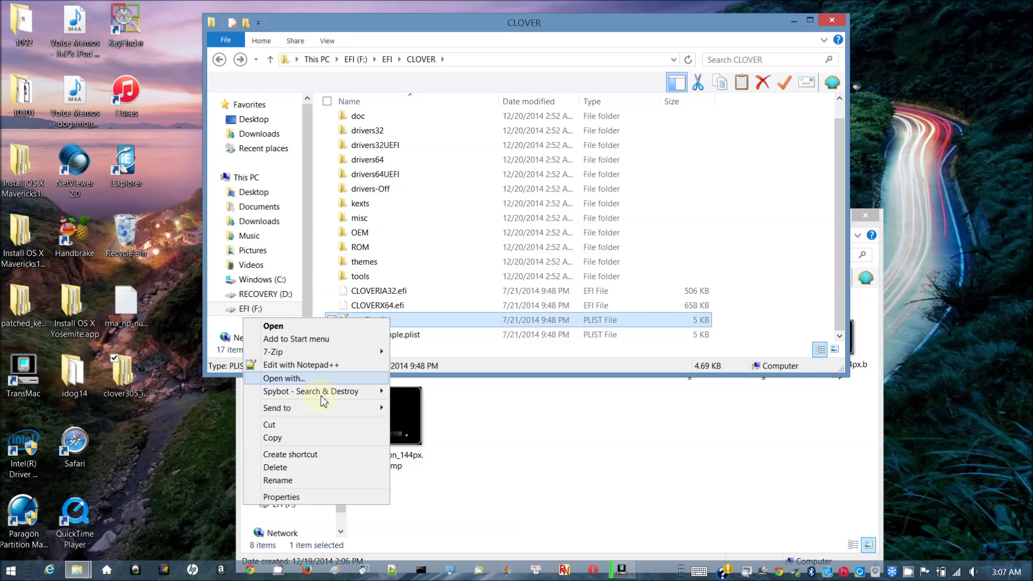
pyautogui.click(277, 480)
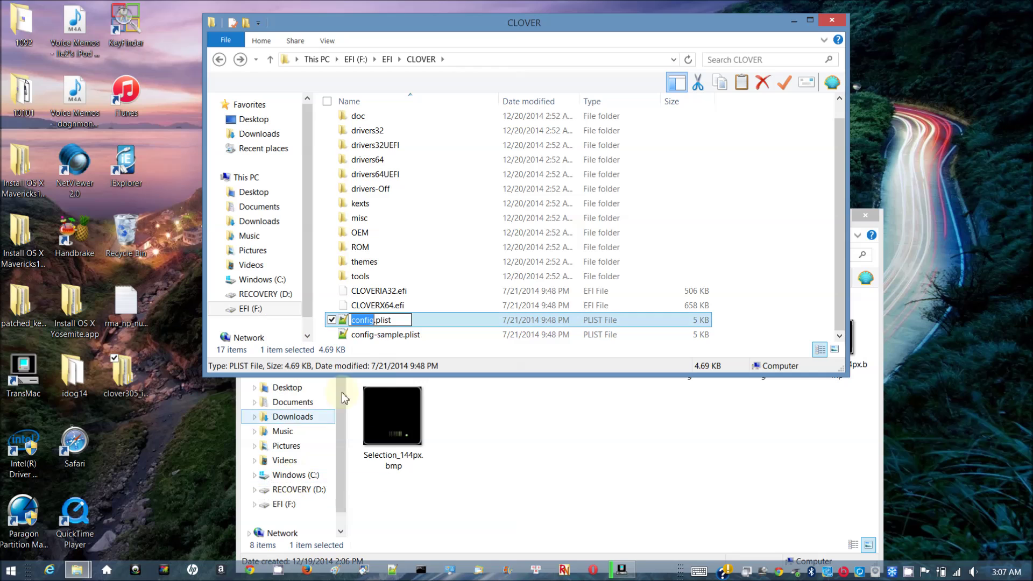
pyautogui.click(376, 321)
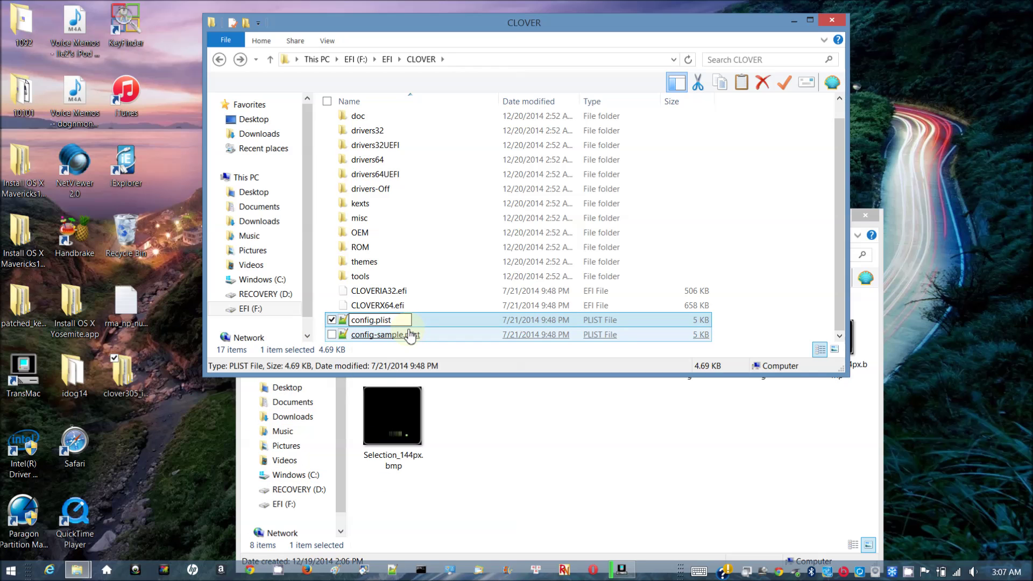
pyautogui.write('org')
pyautogui.press('Return')
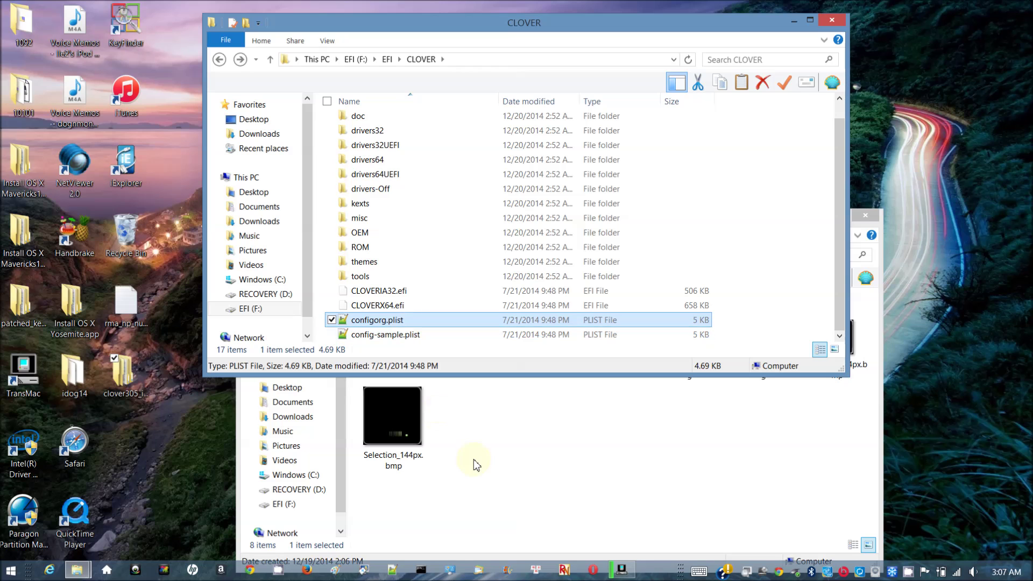
# Open clover305_idog's config4550u.plist from its CLOVER folder in Notepad++.
pyautogui.click(496, 472)
pyautogui.click(497, 472)
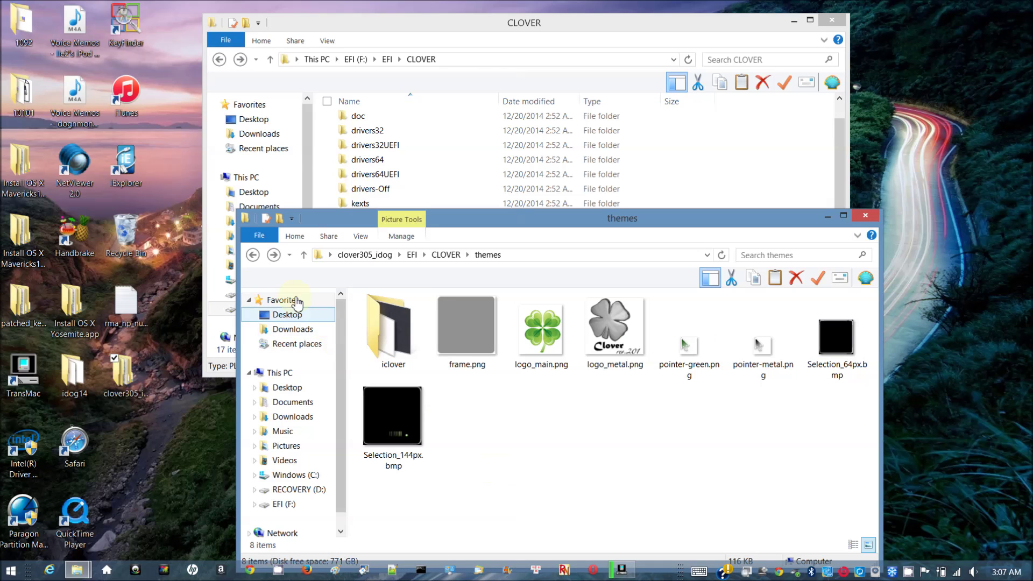
pyautogui.click(256, 261)
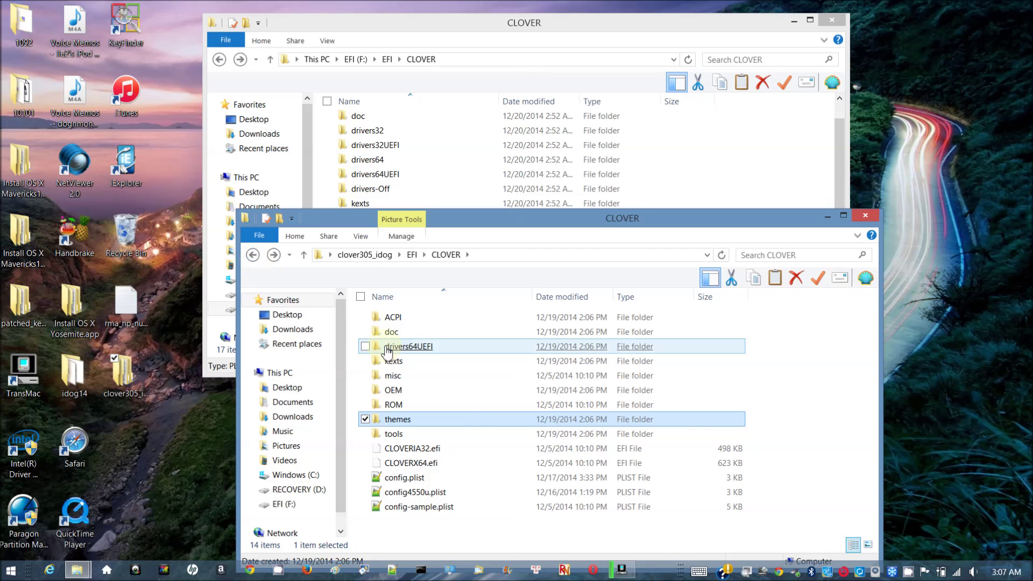
pyautogui.doubleClick(451, 493)
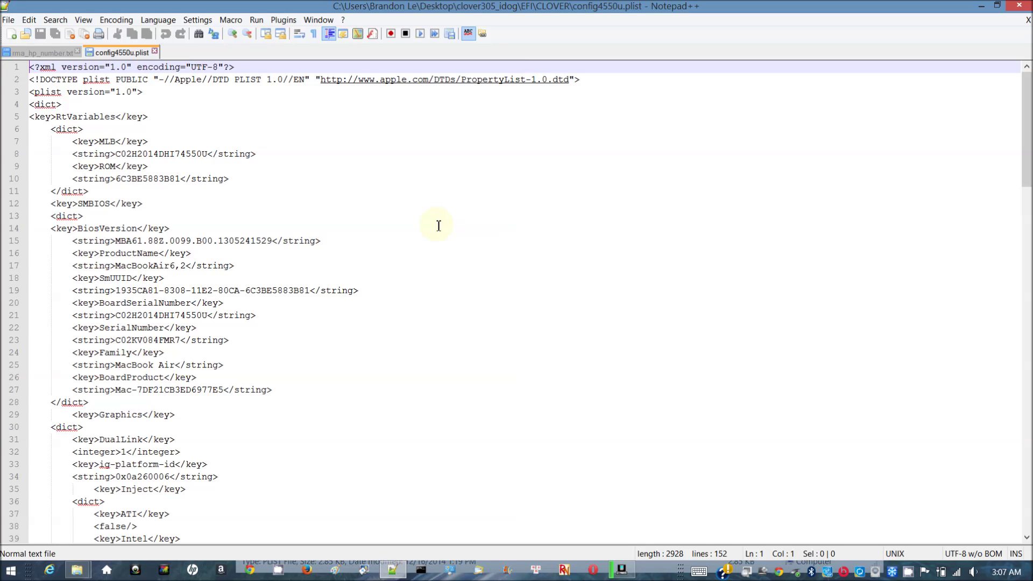
# Highlight the SmUUID value's last block in config4550u.plist to compare it with the ROM entry.
pyautogui.click(434, 281)
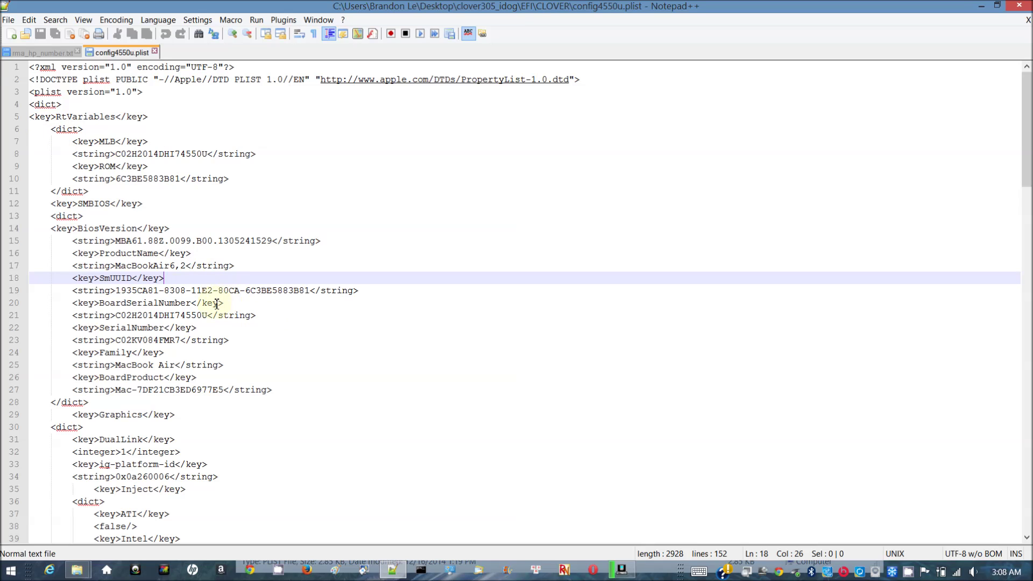
pyautogui.click(127, 293)
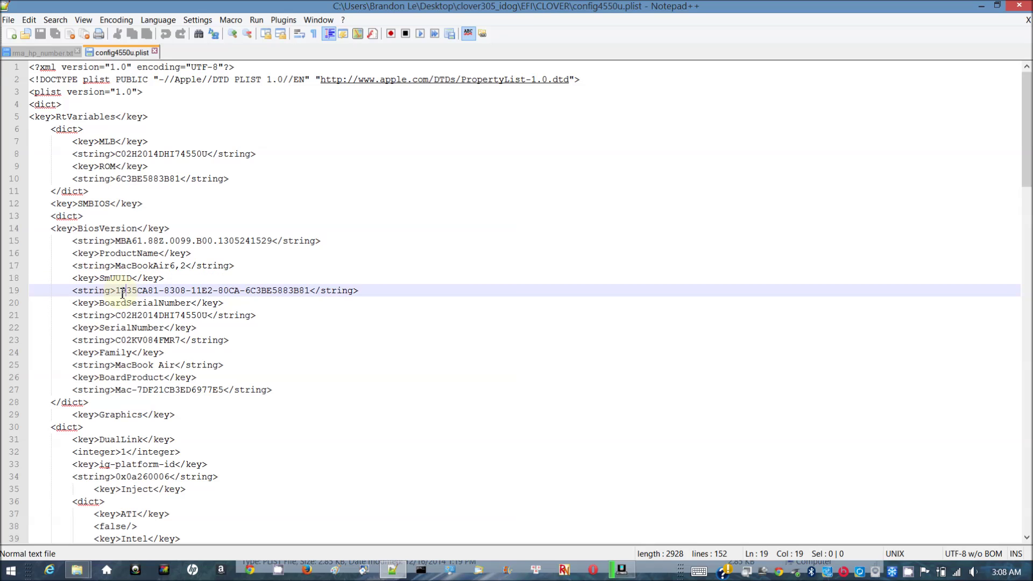
pyautogui.moveTo(116, 291); pyautogui.dragTo(311, 286)
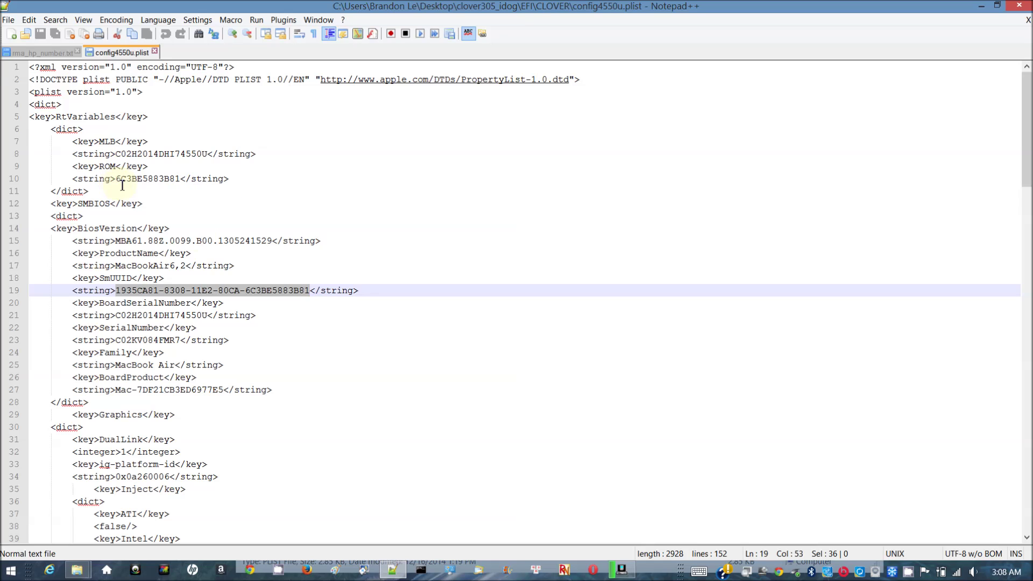
pyautogui.click(246, 291)
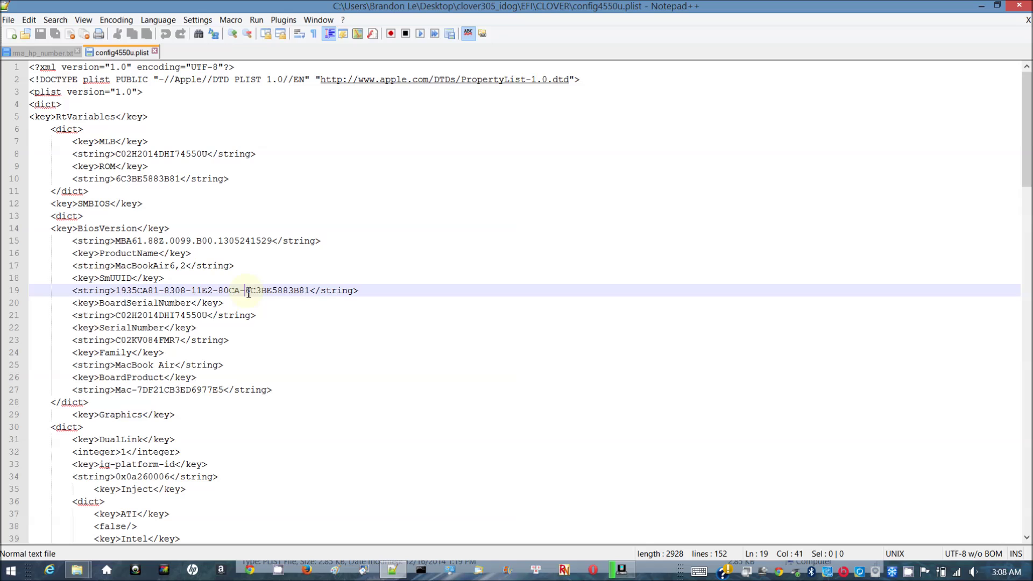
pyautogui.moveTo(247, 292); pyautogui.dragTo(310, 295)
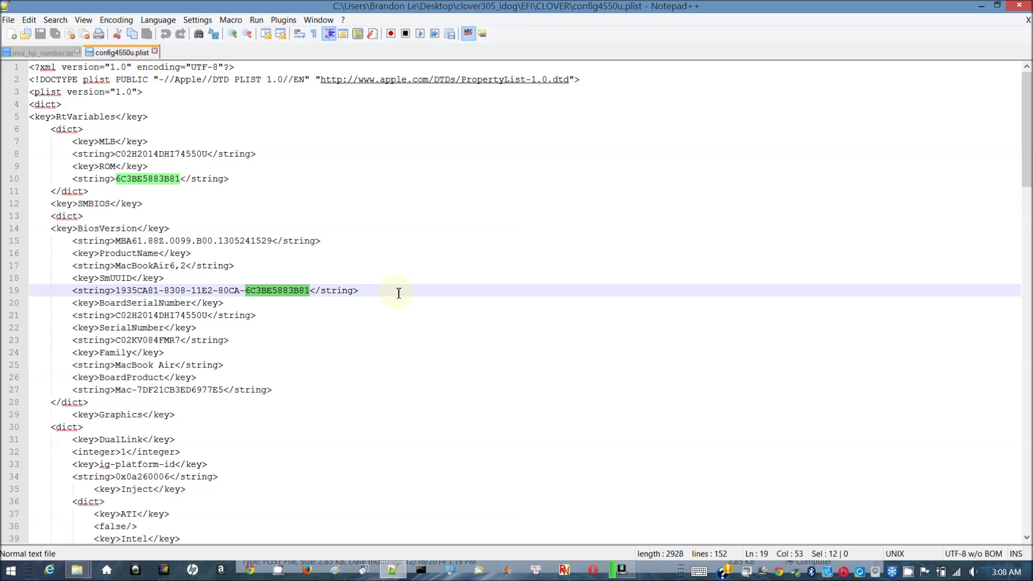
pyautogui.click(379, 246)
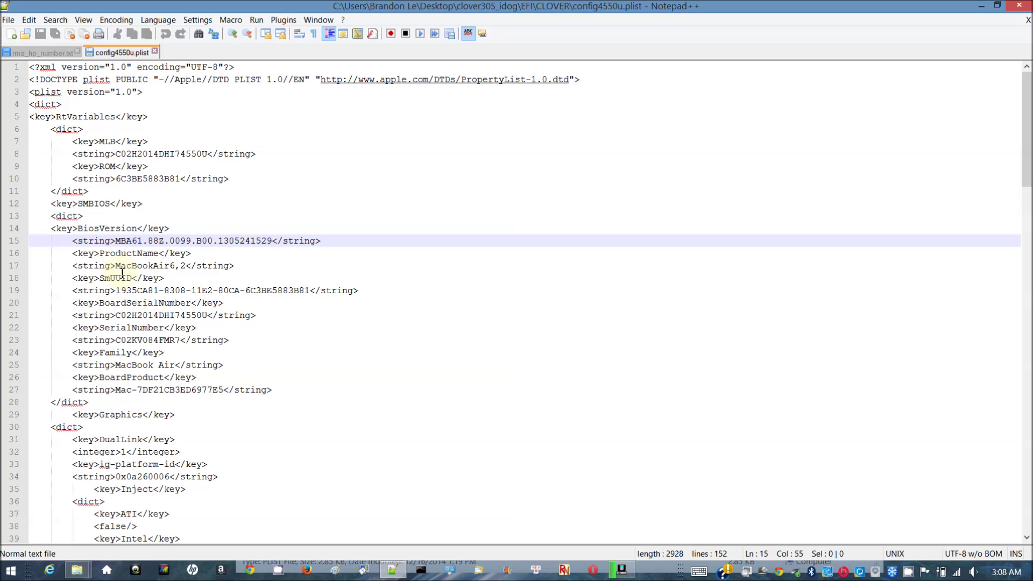
pyautogui.moveTo(118, 266); pyautogui.dragTo(189, 263)
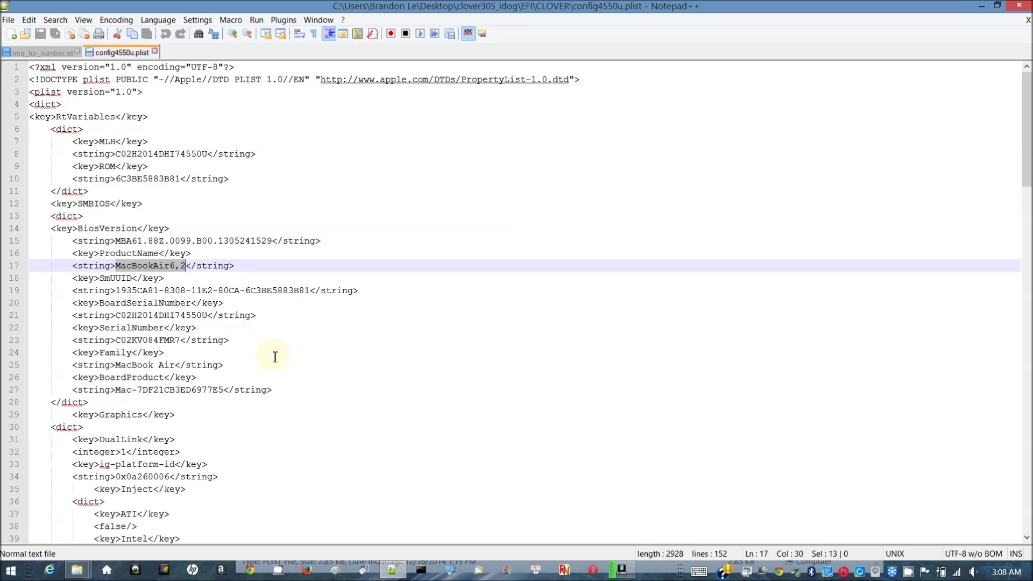
pyautogui.click(296, 343)
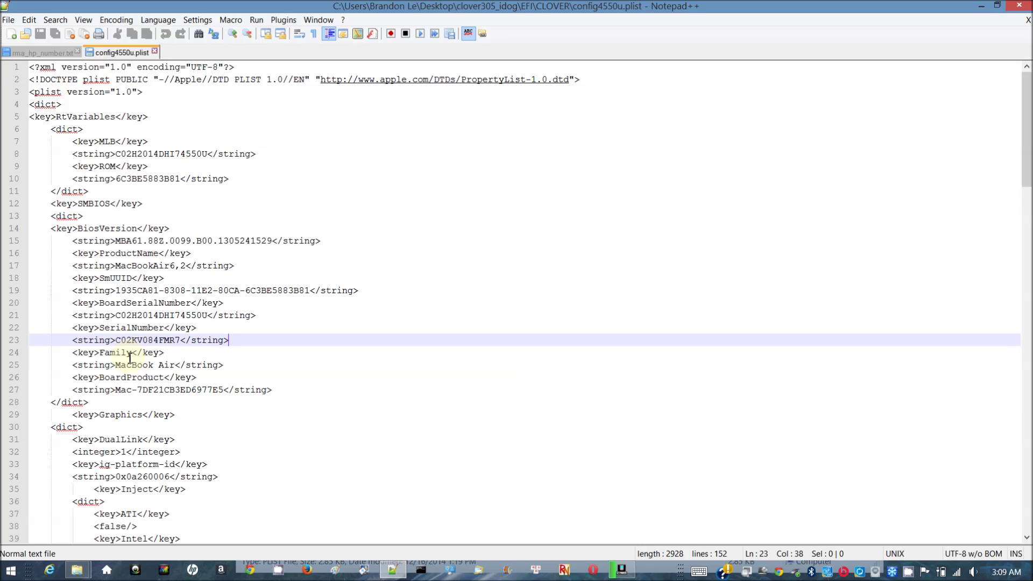
pyautogui.click(118, 340)
pyautogui.moveTo(116, 341); pyautogui.dragTo(181, 342)
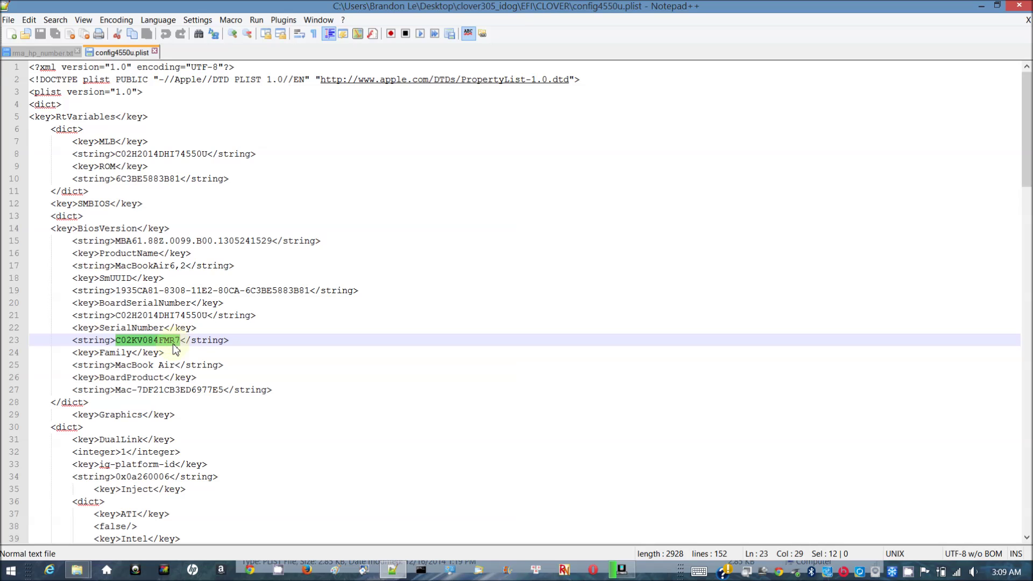
pyautogui.click(152, 346)
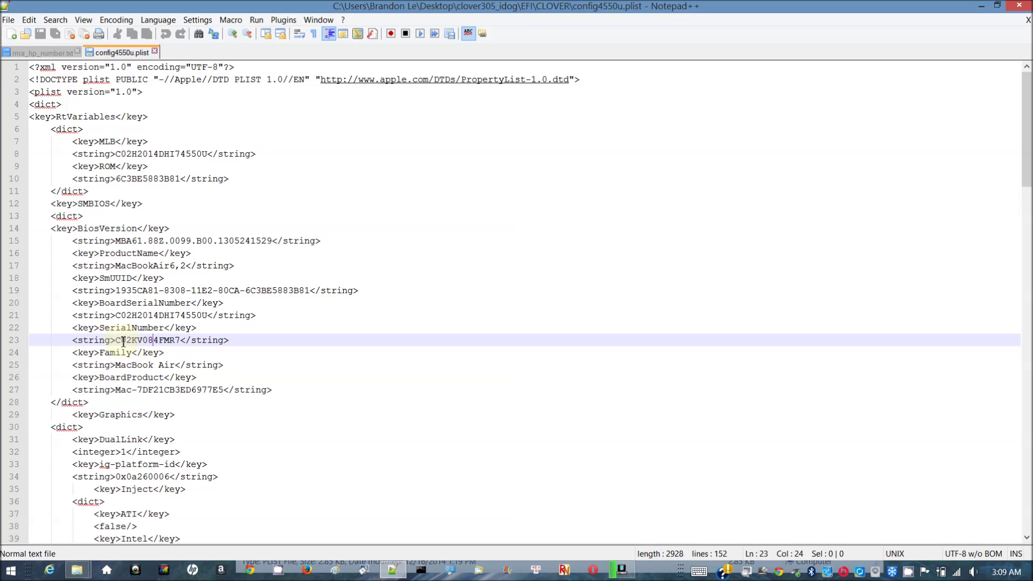
pyautogui.moveTo(120, 340); pyautogui.dragTo(132, 340)
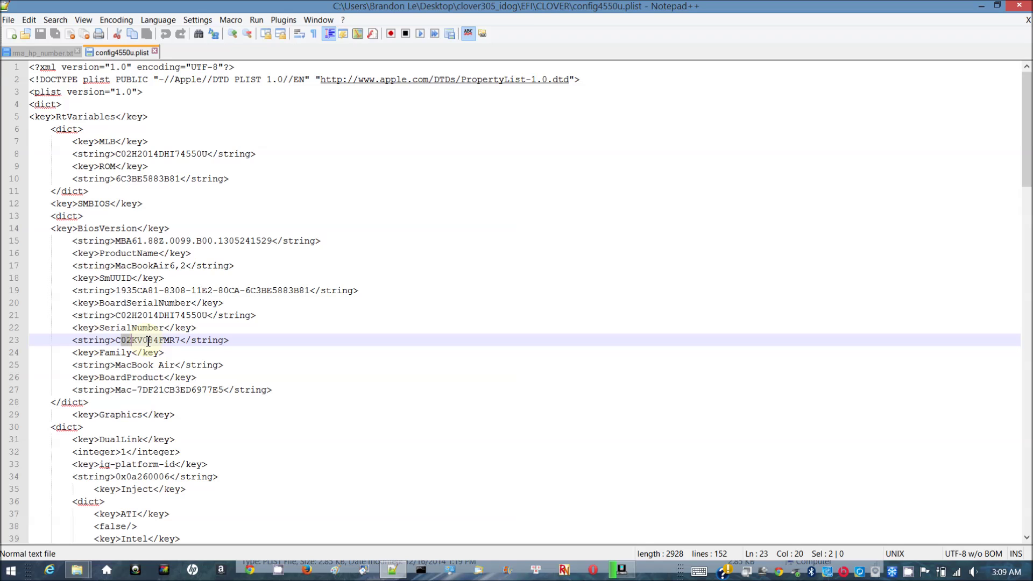
pyautogui.moveTo(143, 340); pyautogui.dragTo(161, 343)
# Highlight the ig-platform-id value on line 34 of config4550u.plist.
pyautogui.scroll(-3, 377, 354)
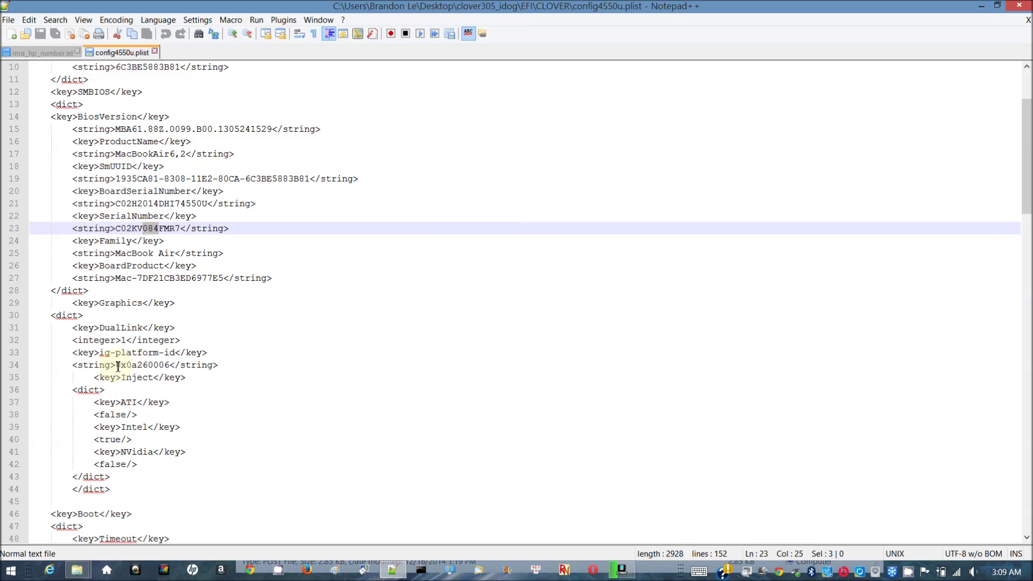
pyautogui.moveTo(116, 366); pyautogui.dragTo(170, 366)
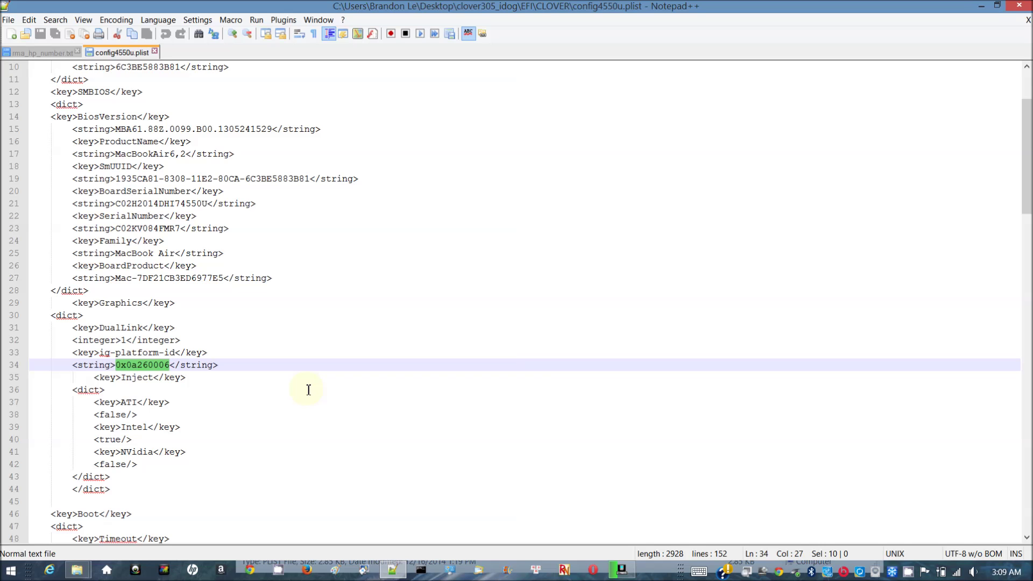
pyautogui.scroll(-6, 309, 390)
pyautogui.scroll(-1, 308, 389)
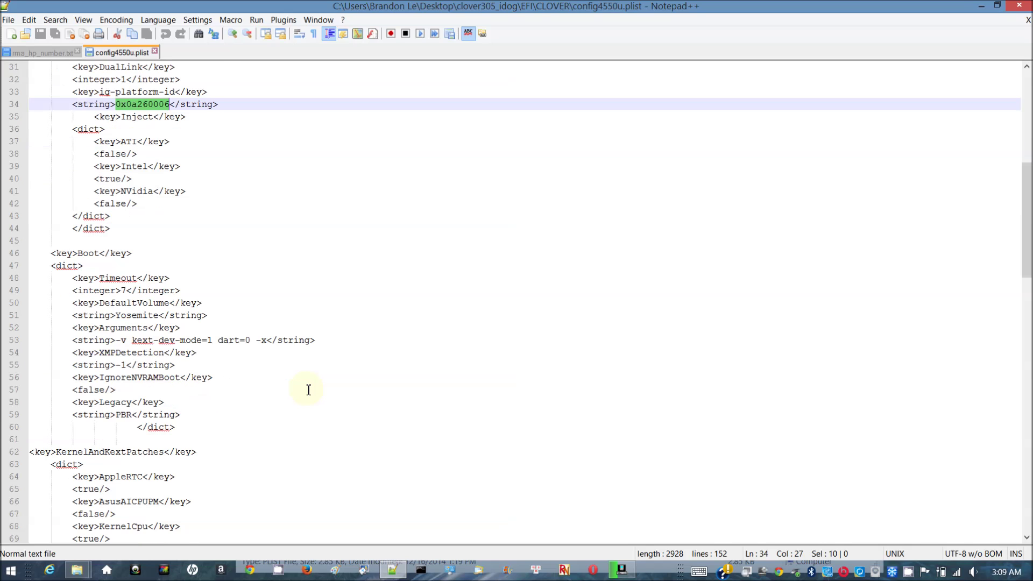
# Select the kext-dev-mode=1 boot argument on line 53 and scroll further down the plist.
pyautogui.click(116, 342)
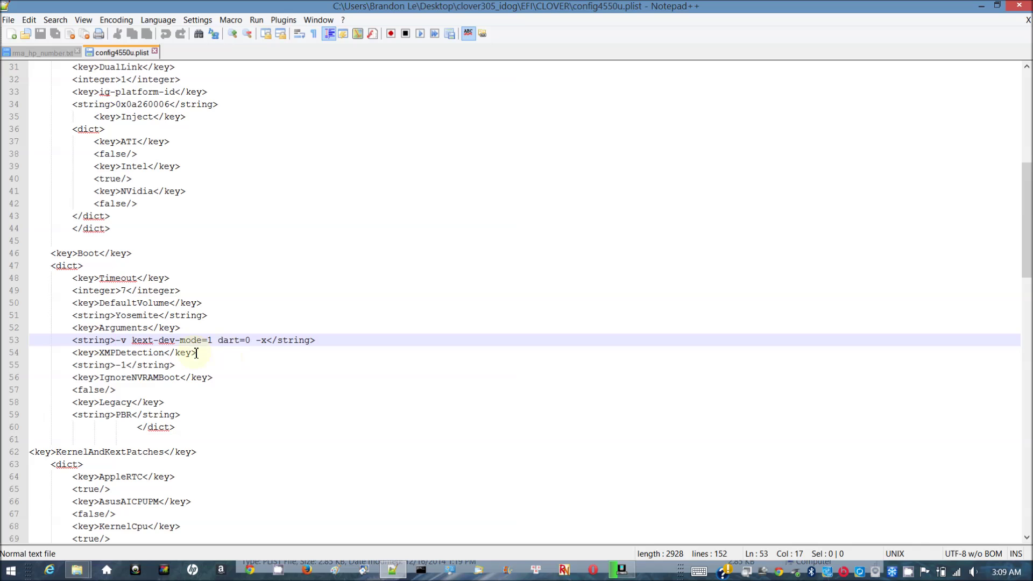
pyautogui.click(133, 345)
pyautogui.moveTo(133, 345); pyautogui.dragTo(214, 343)
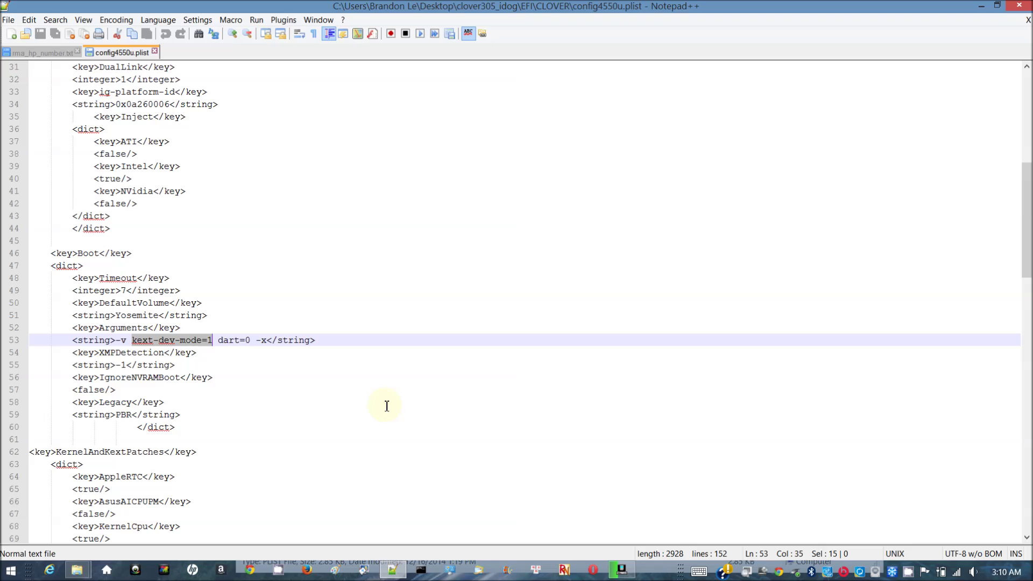
pyautogui.scroll(-2, 387, 406)
pyautogui.scroll(-2, 387, 407)
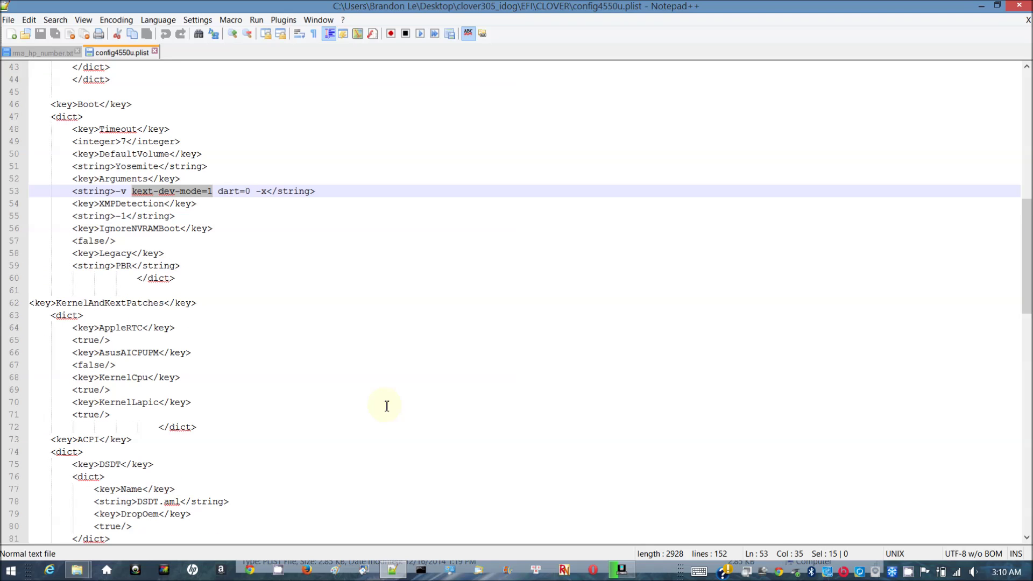
pyautogui.scroll(-2, 387, 407)
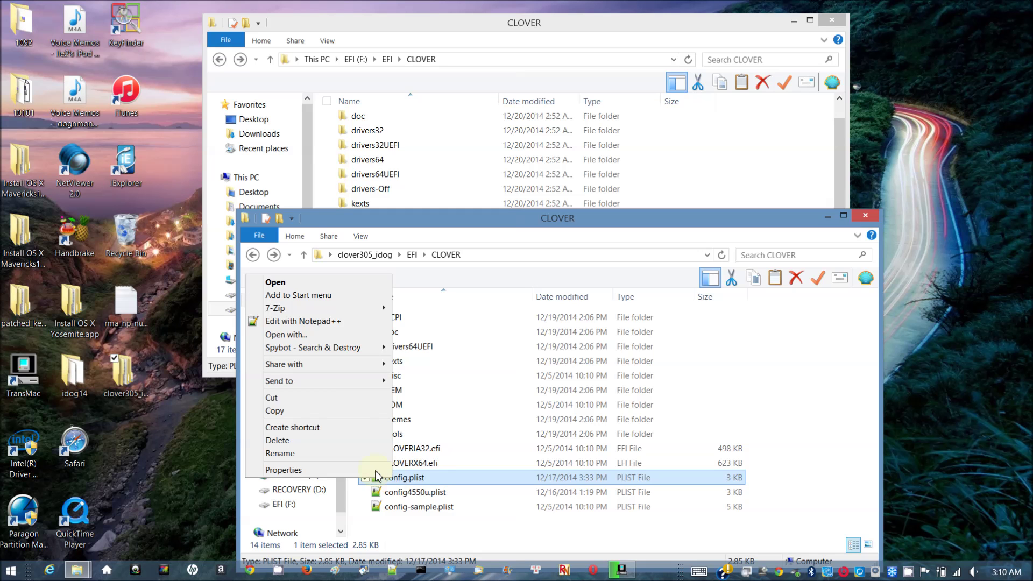
# Paste clover305_idog's config.plist into the EFI (F:) CLOVER folder, then open its kexts folder.
pyautogui.click(326, 413)
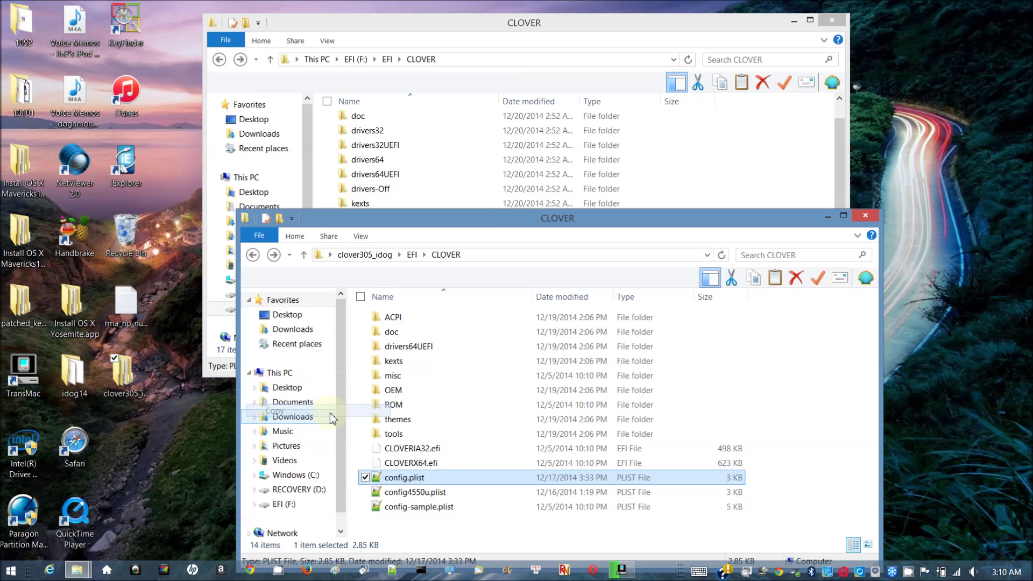
pyautogui.click(754, 163)
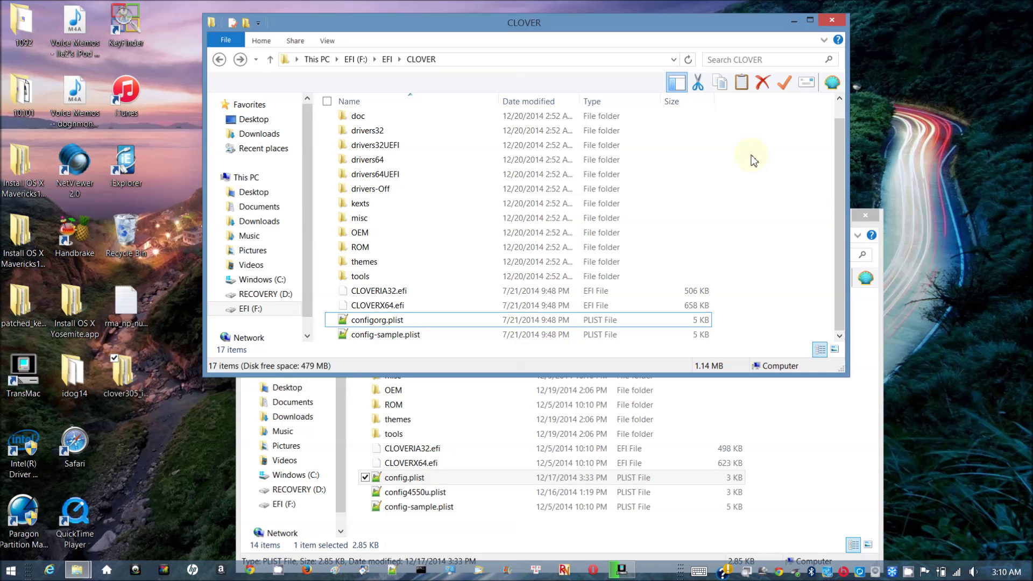
pyautogui.rightClick(751, 155)
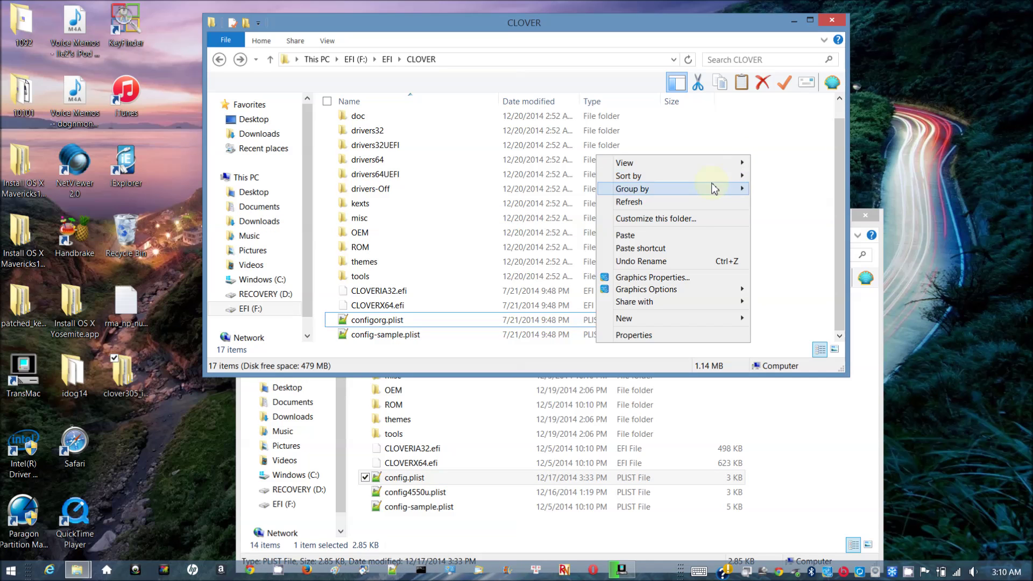
pyautogui.click(680, 240)
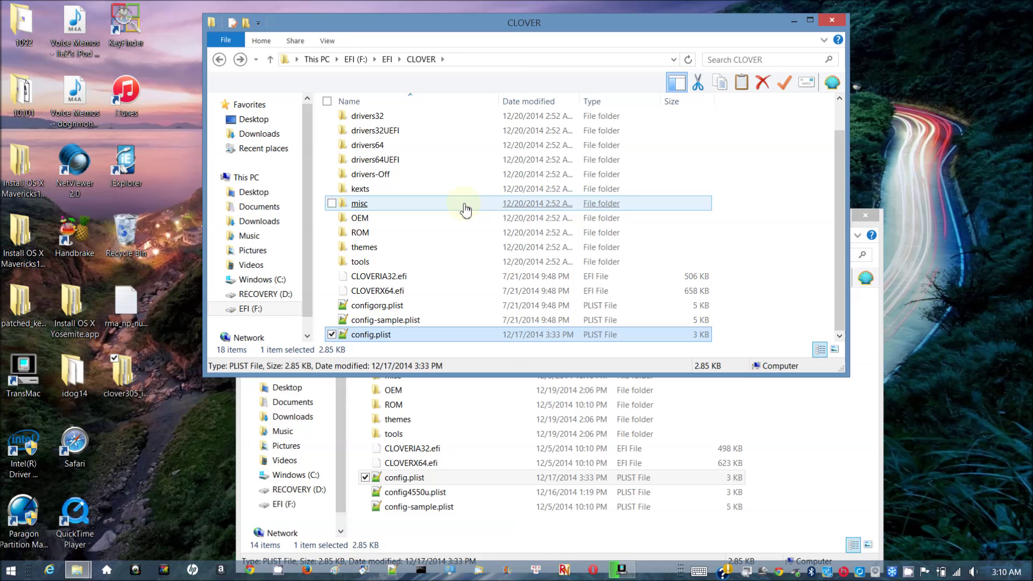
pyautogui.doubleClick(356, 190)
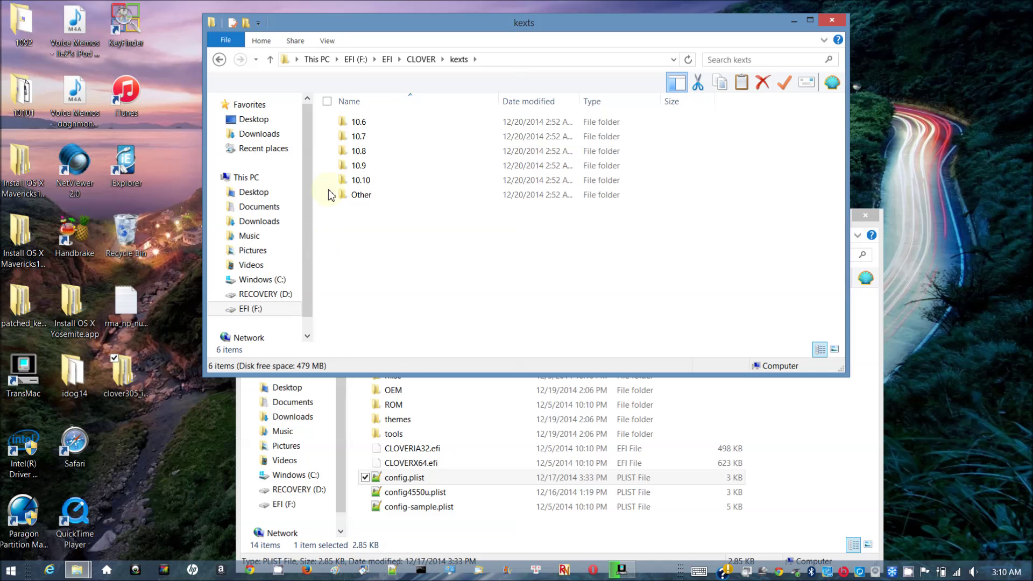
# Open the kexts 10.9 folder in both the EFI window and the clover305_idog window.
pyautogui.doubleClick(357, 167)
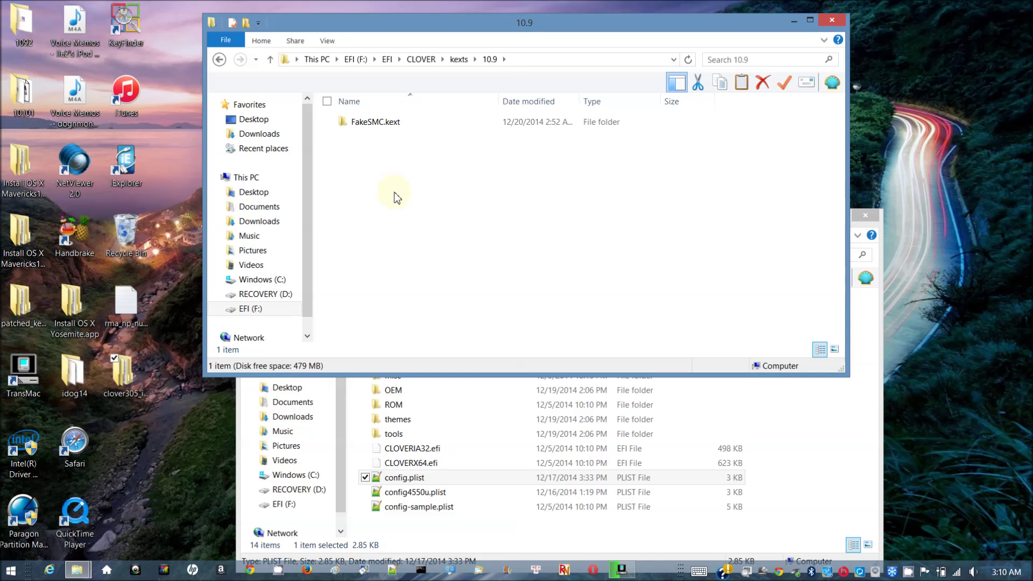
pyautogui.click(880, 468)
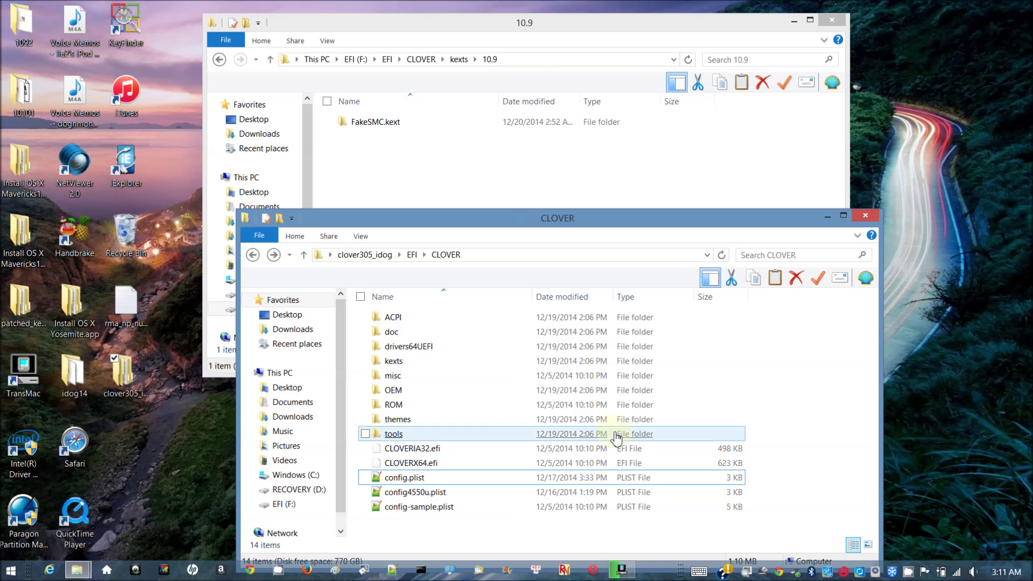
pyautogui.doubleClick(444, 369)
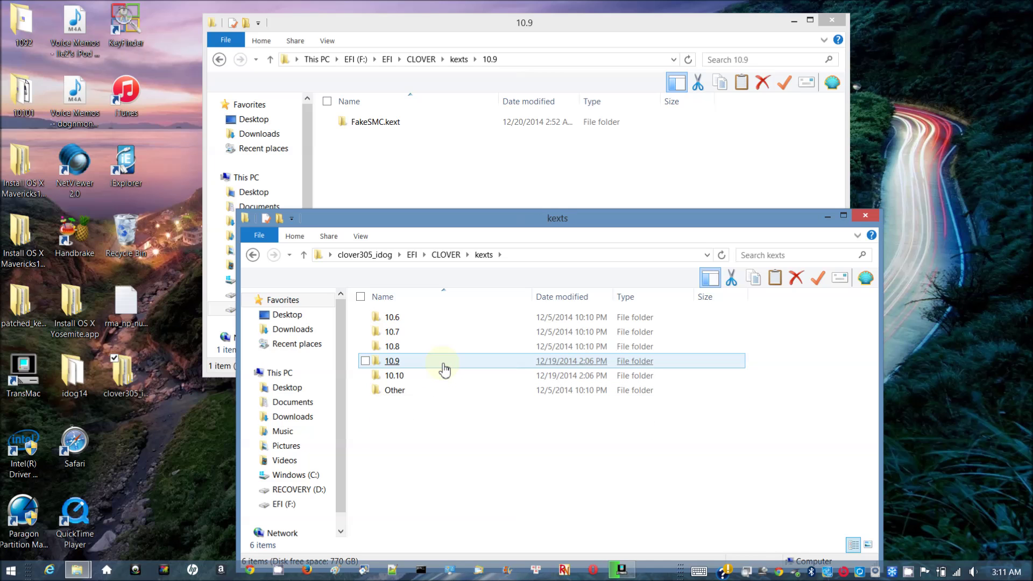
pyautogui.doubleClick(443, 363)
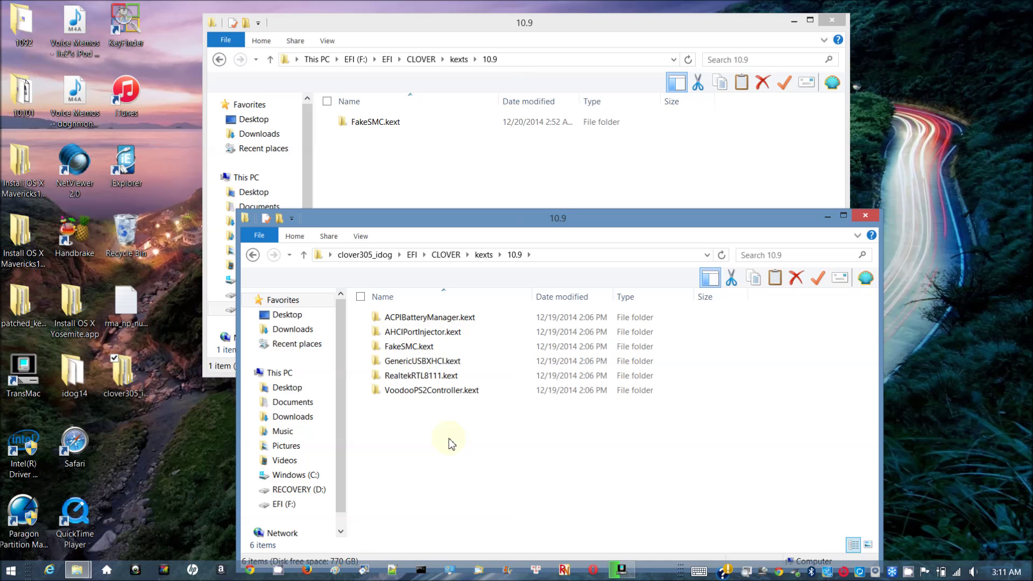
# Copy all six source kexts into the EFI 10.9 folder, replacing same-named files.
pyautogui.click(361, 297)
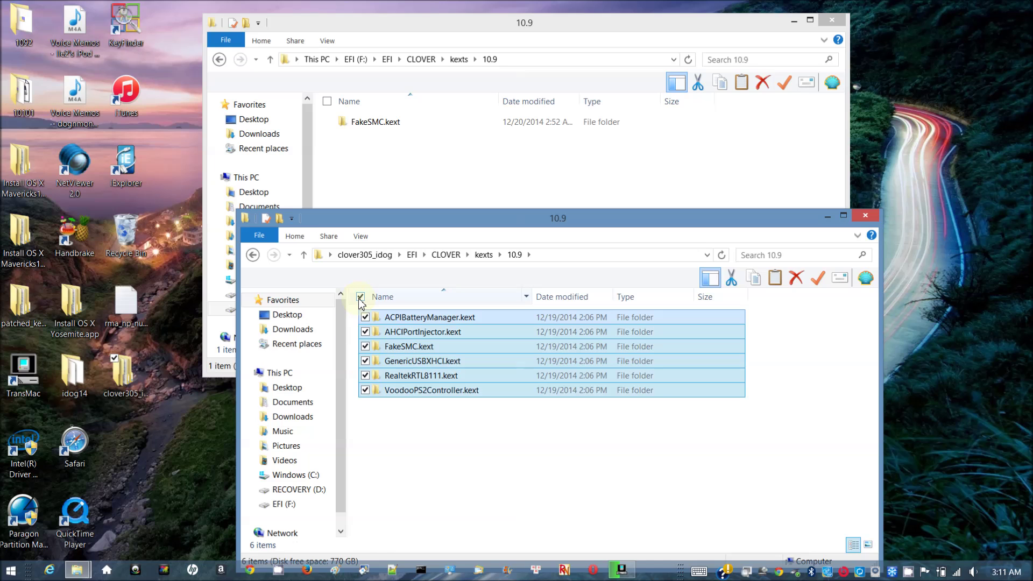
pyautogui.rightClick(410, 322)
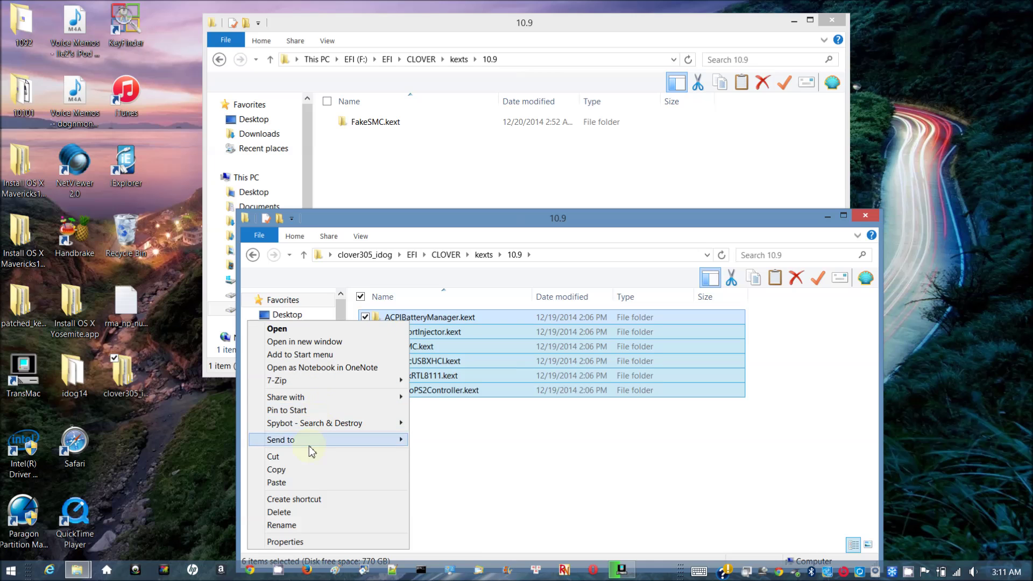
pyautogui.click(277, 470)
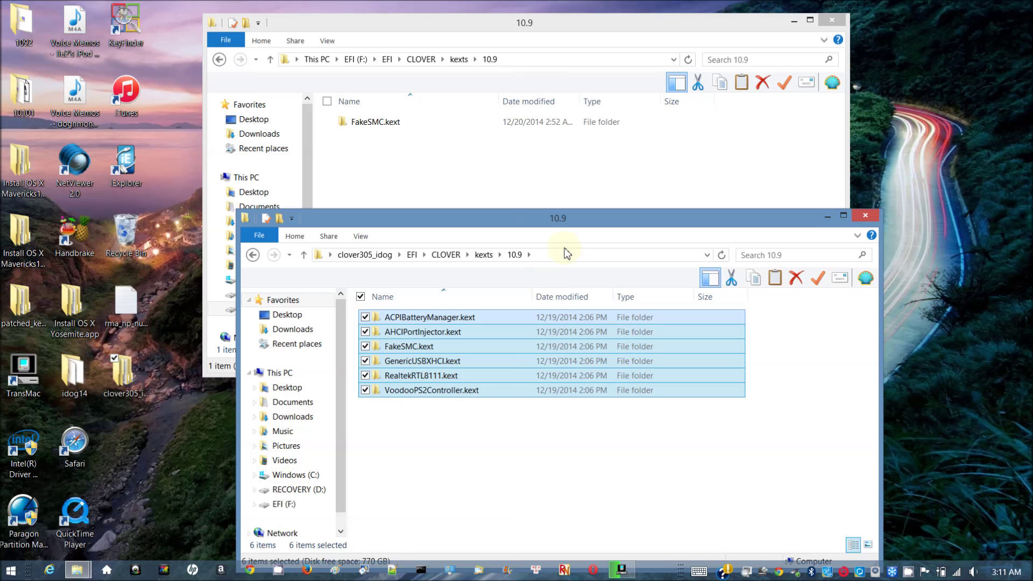
pyautogui.click(585, 165)
pyautogui.rightClick(586, 167)
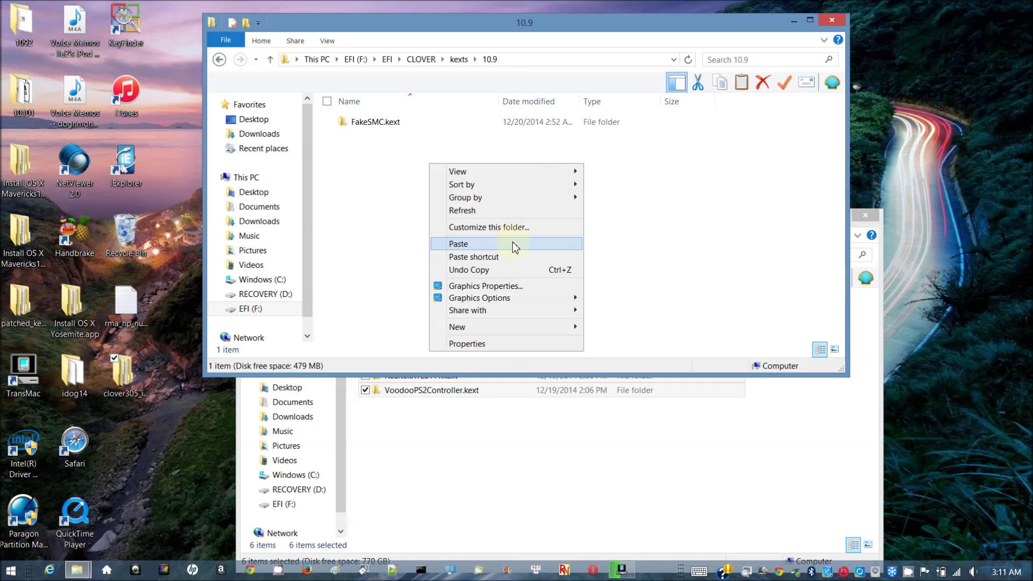
pyautogui.click(513, 243)
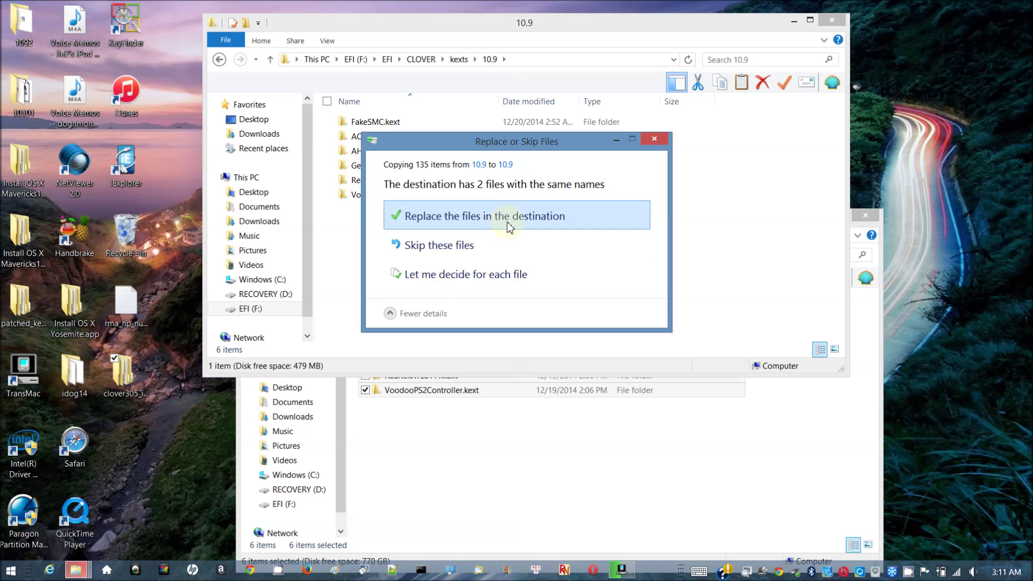
pyautogui.click(507, 222)
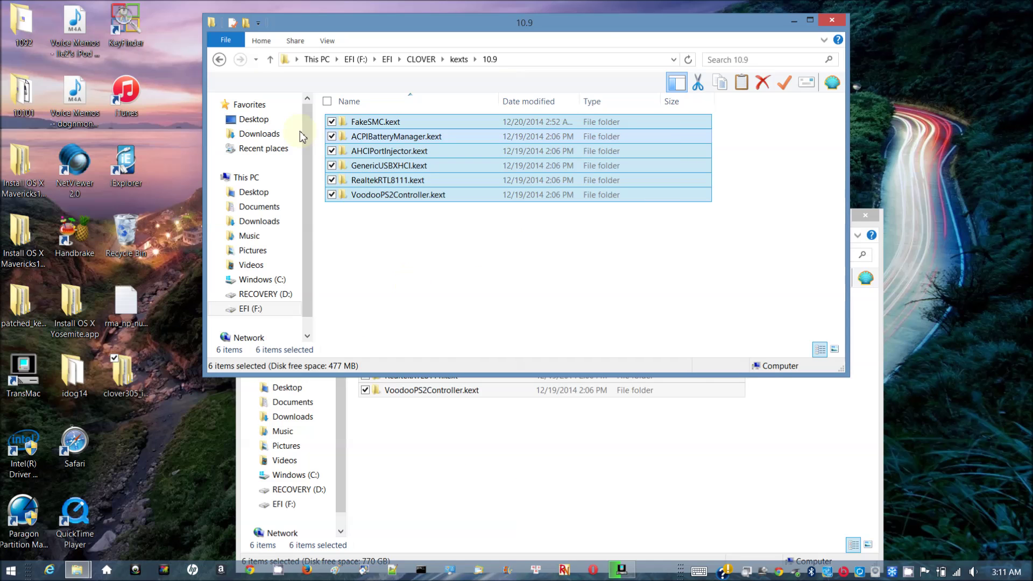
# Paste the six kexts into the EFI kexts 10.10 folder, replacing existing FakeSMC.kext.
pyautogui.click(219, 59)
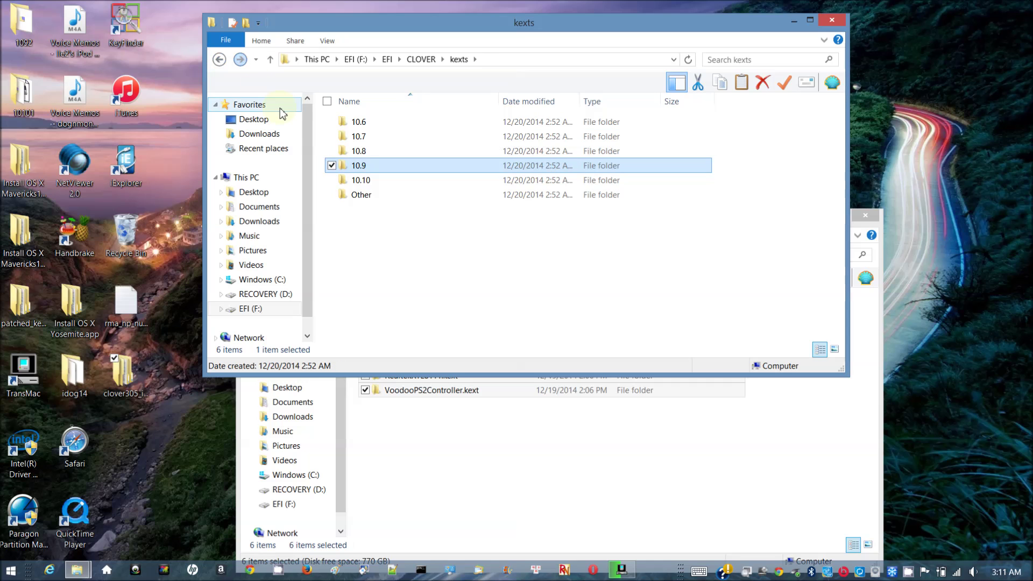
pyautogui.doubleClick(339, 181)
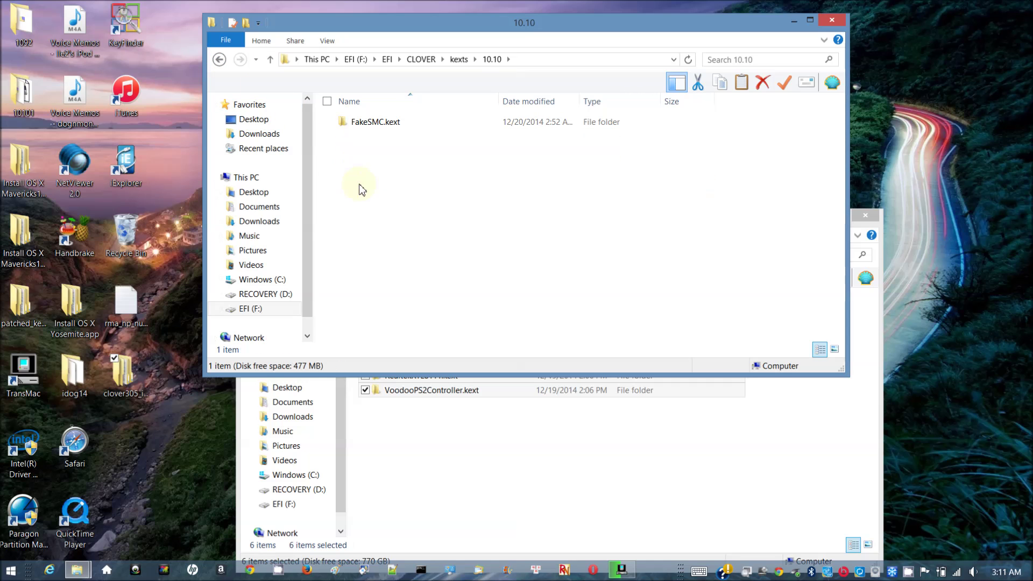
pyautogui.rightClick(411, 227)
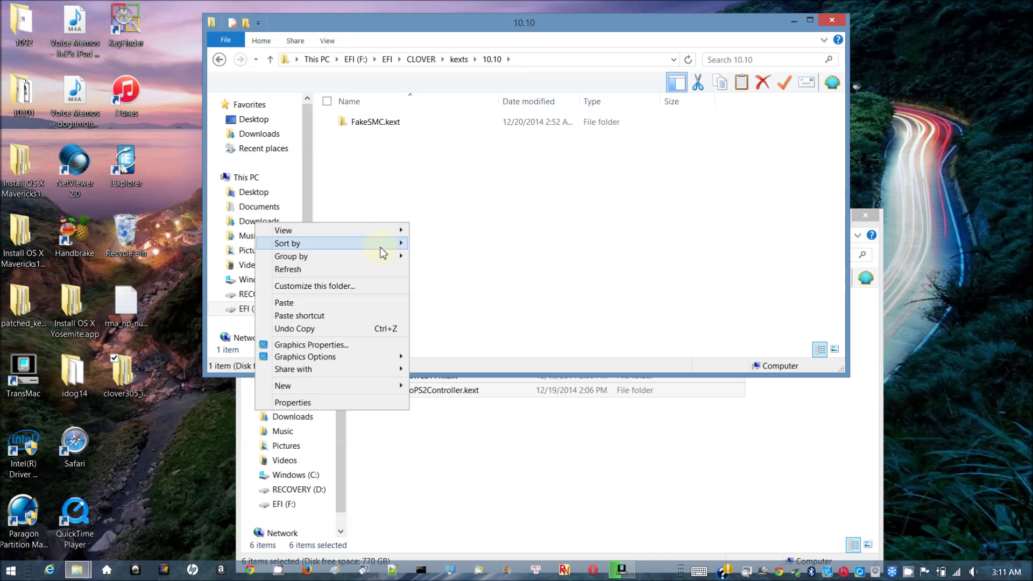
pyautogui.click(371, 303)
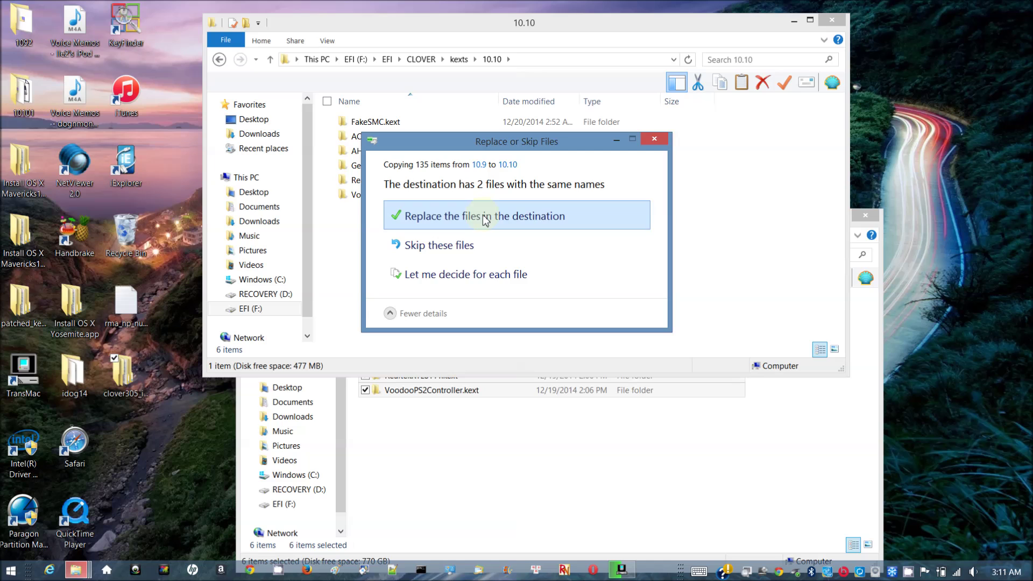
pyautogui.click(484, 216)
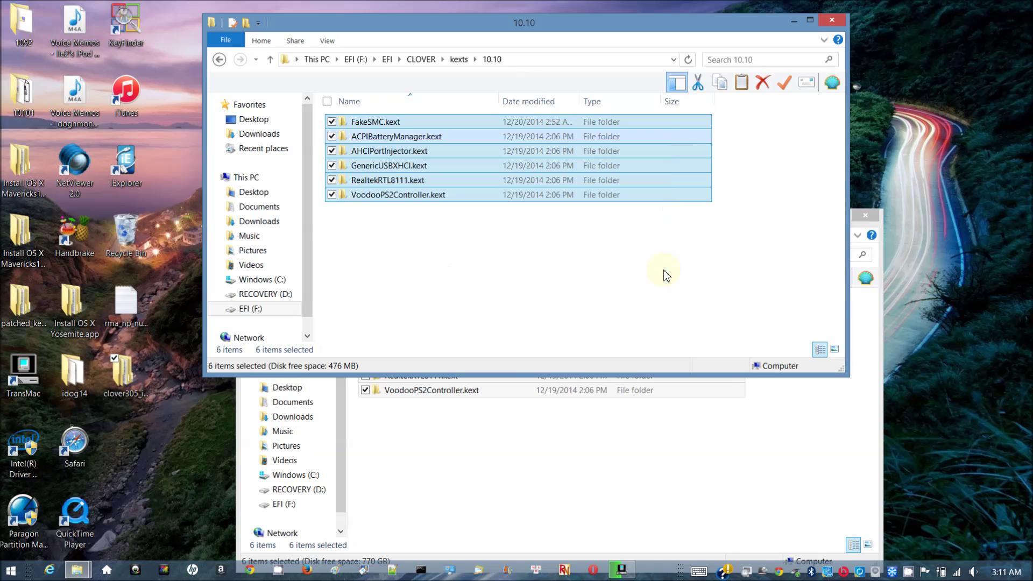
pyautogui.click(666, 275)
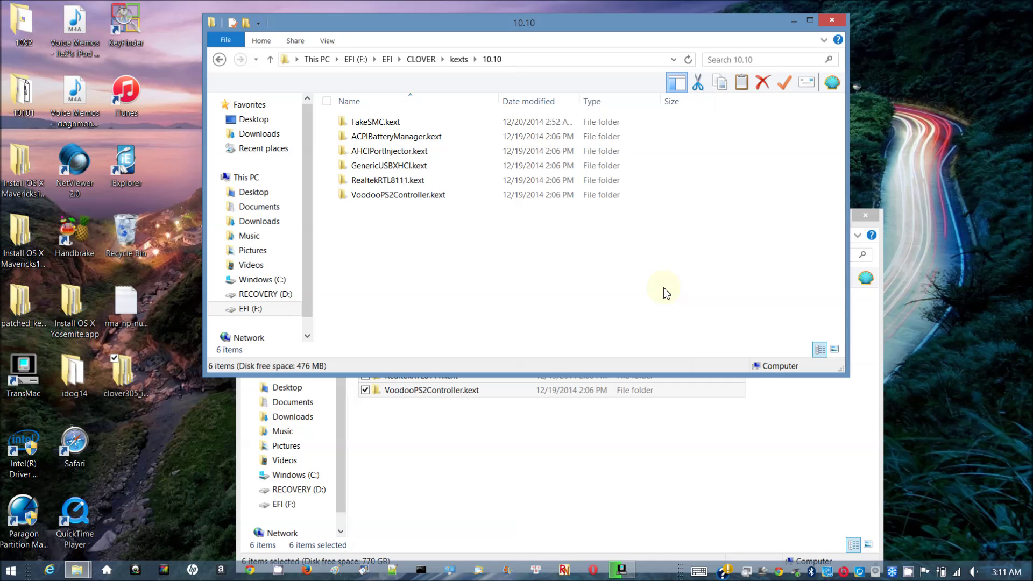
# Compare the EFI 10.10 folder's six kexts against the source 10.9 folder.
pyautogui.click(614, 445)
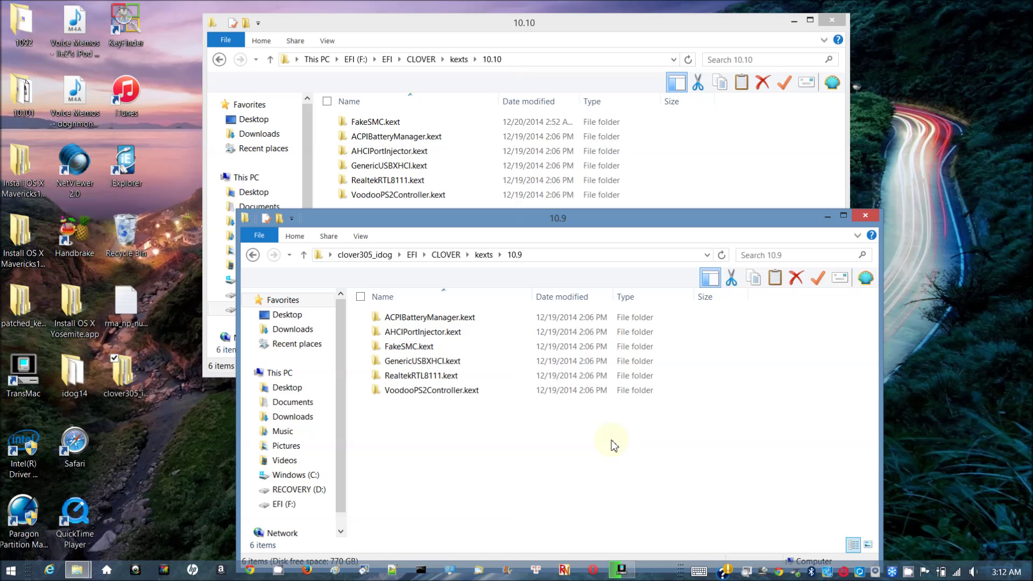
pyautogui.click(755, 139)
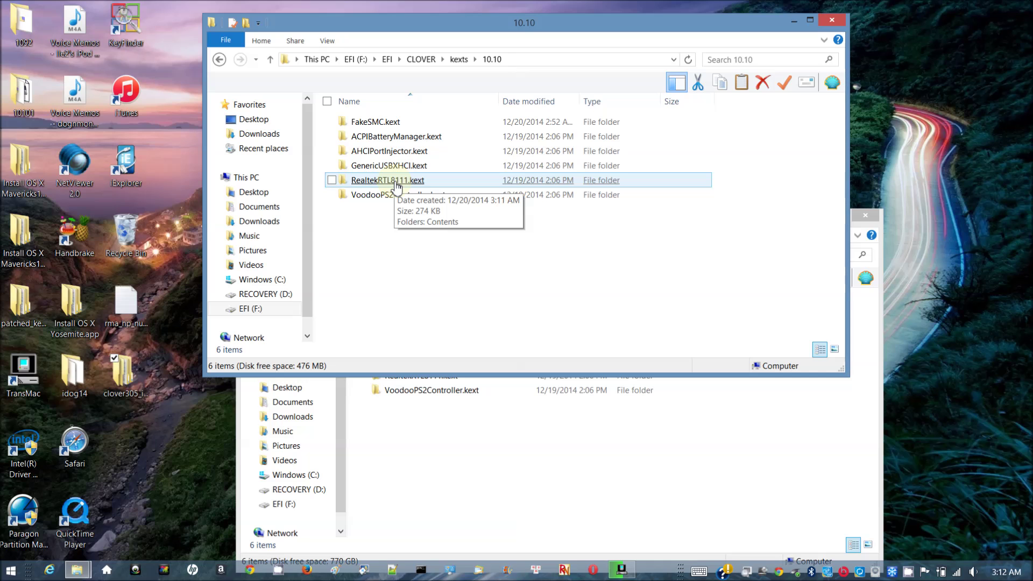
pyautogui.click(396, 205)
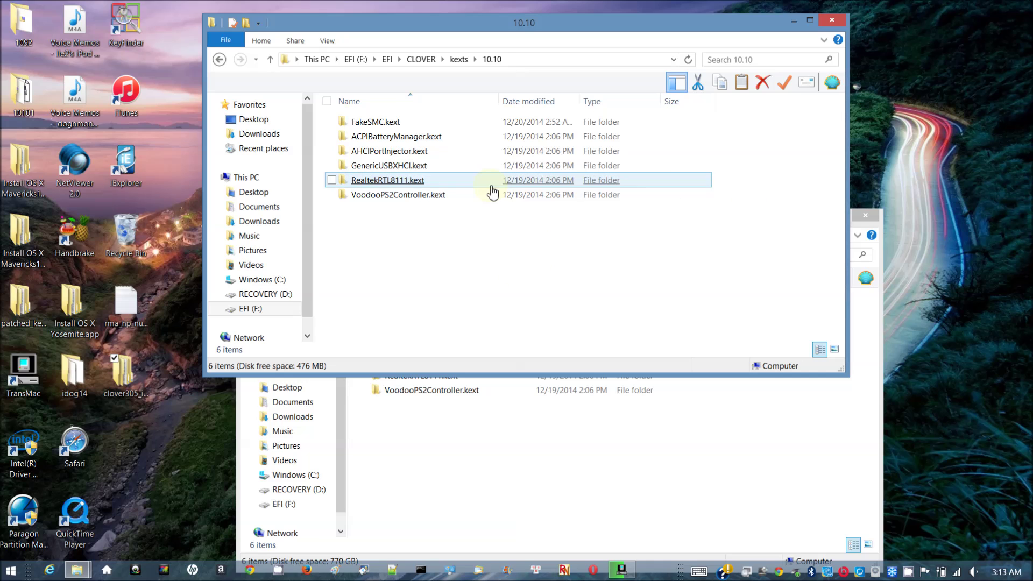
# Go to the EFI's empty CLOVER/ACPI/patched folder and bring the downloaded kexts window forward.
pyautogui.click(218, 60)
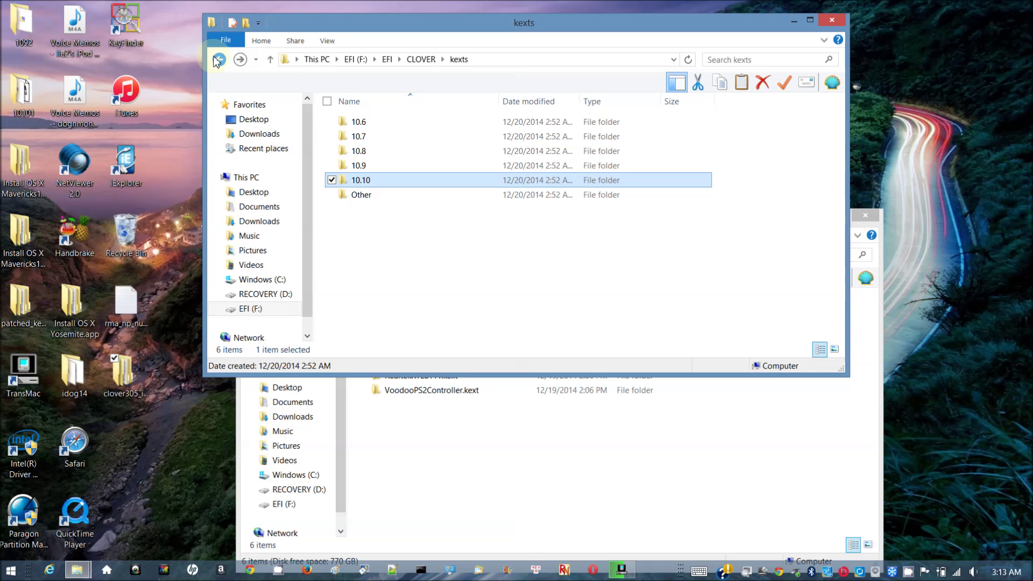
pyautogui.click(218, 60)
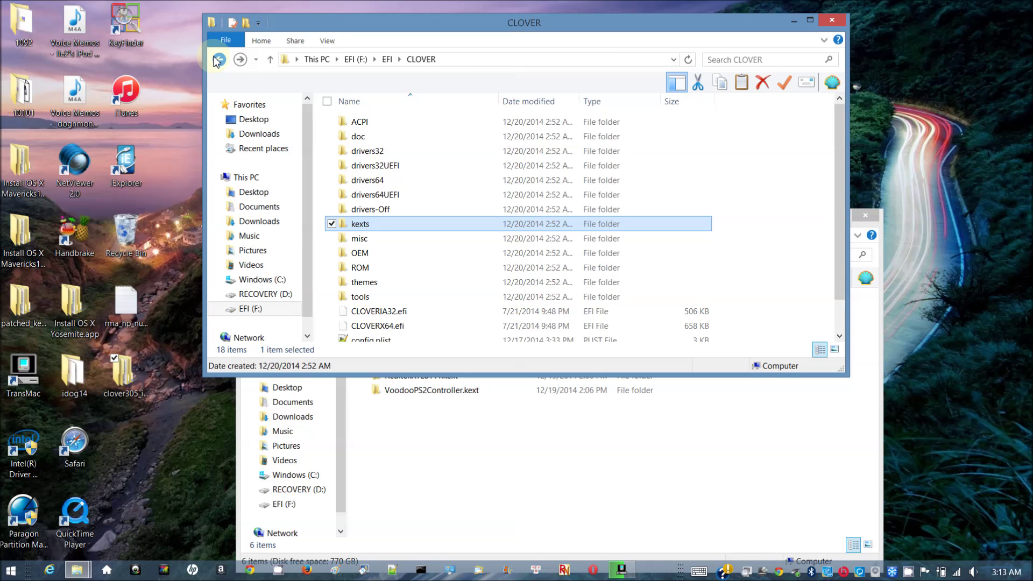
pyautogui.doubleClick(407, 127)
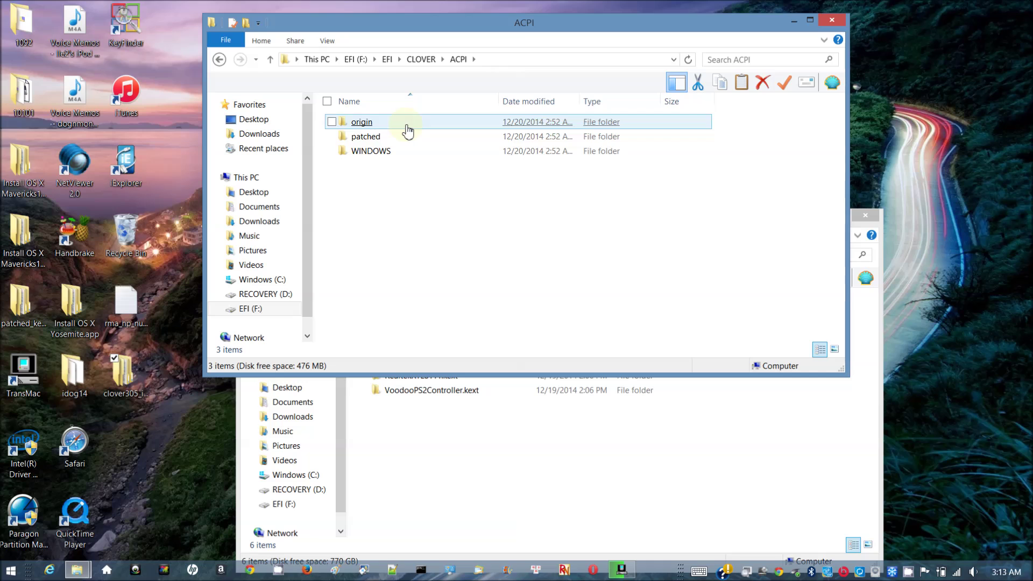
pyautogui.doubleClick(361, 137)
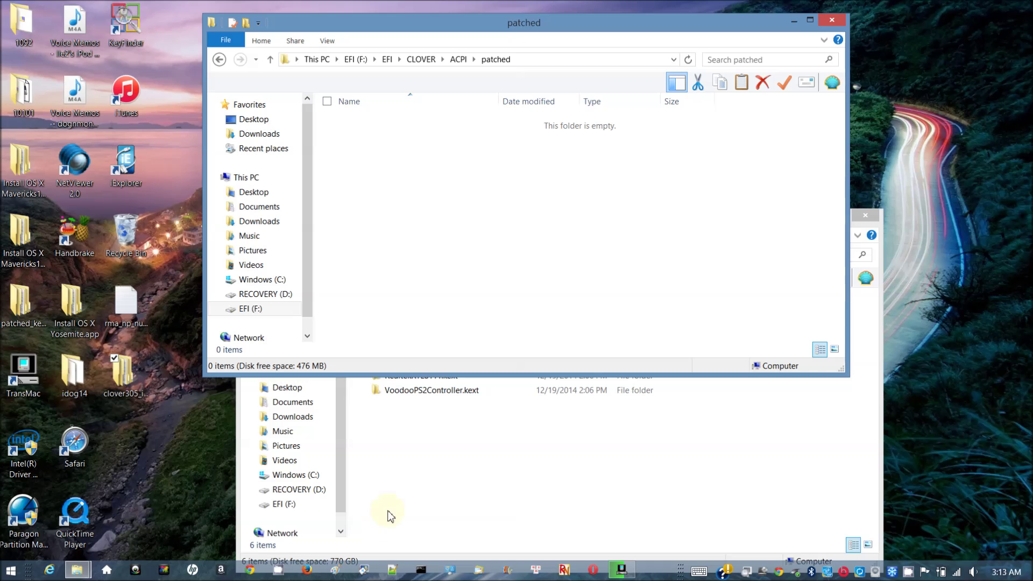
pyautogui.click(419, 496)
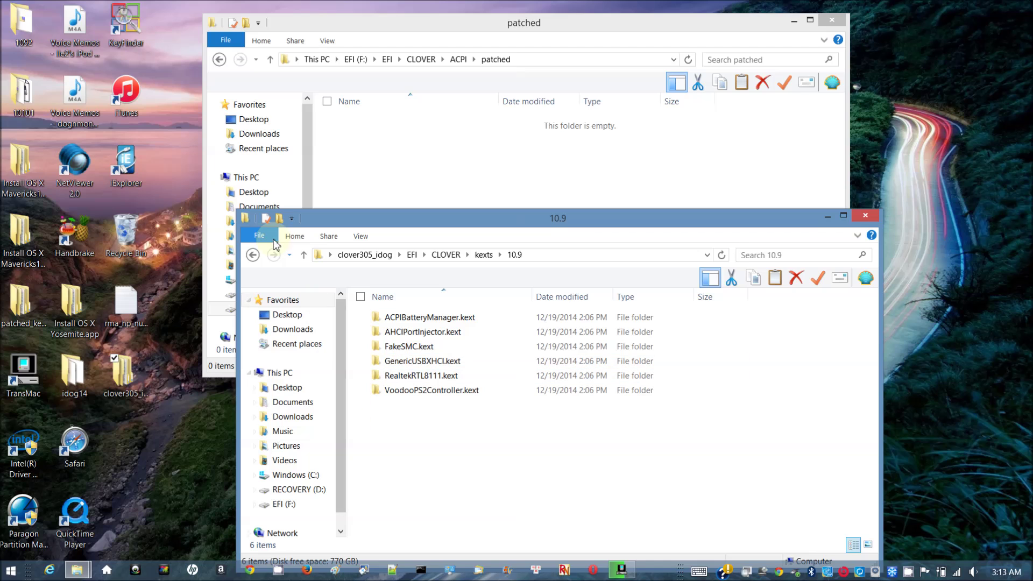
# Navigate the downloaded Clover window back to CLOVER, then into ACPI/patched.
pyautogui.click(253, 255)
pyautogui.click(253, 255)
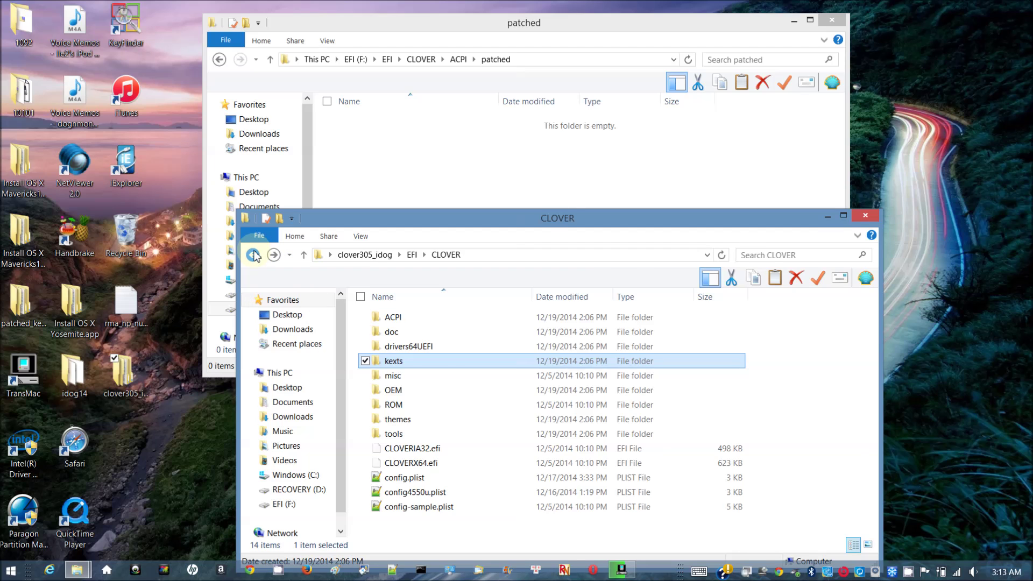
pyautogui.click(252, 255)
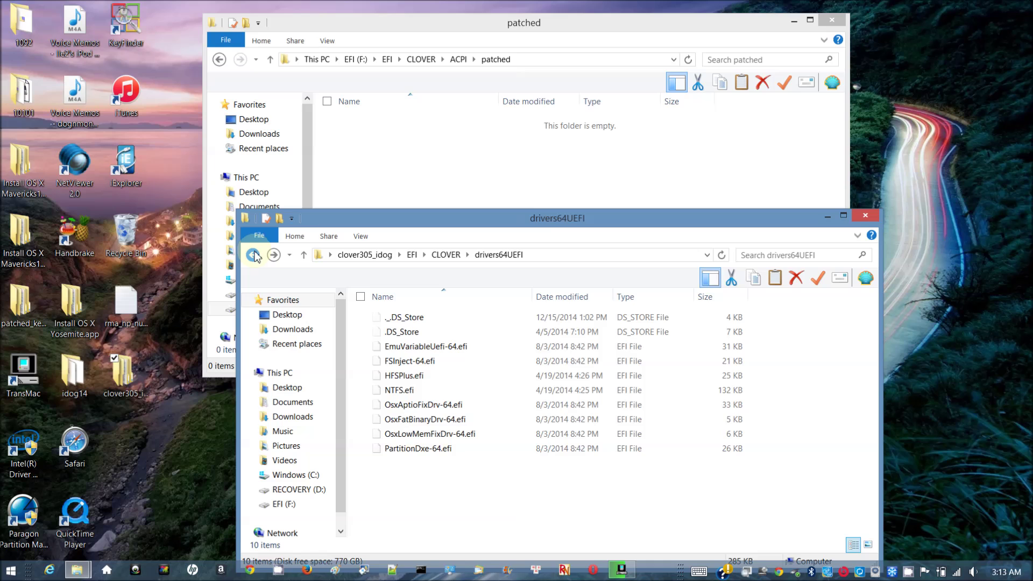
pyautogui.click(254, 255)
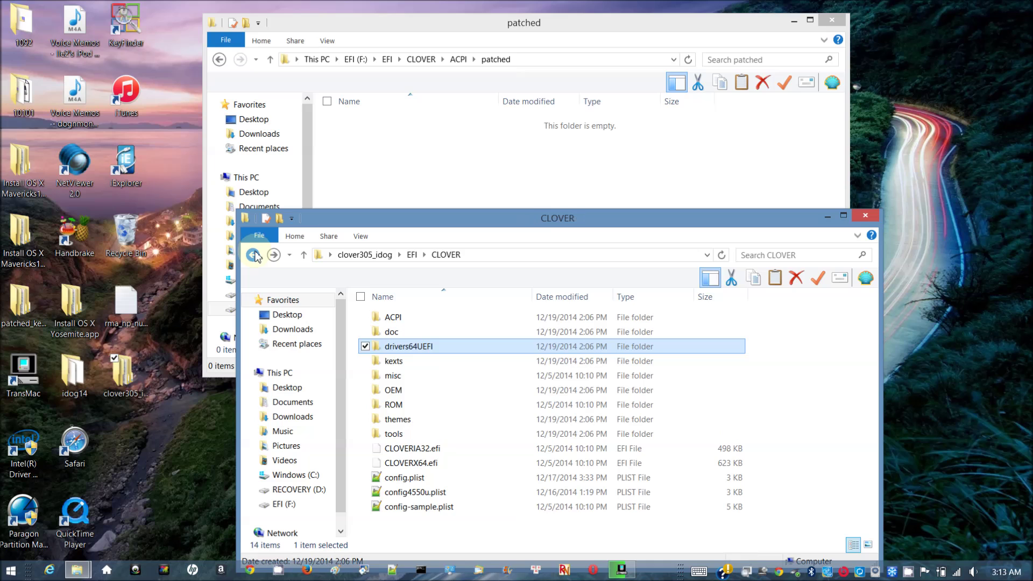
pyautogui.doubleClick(394, 317)
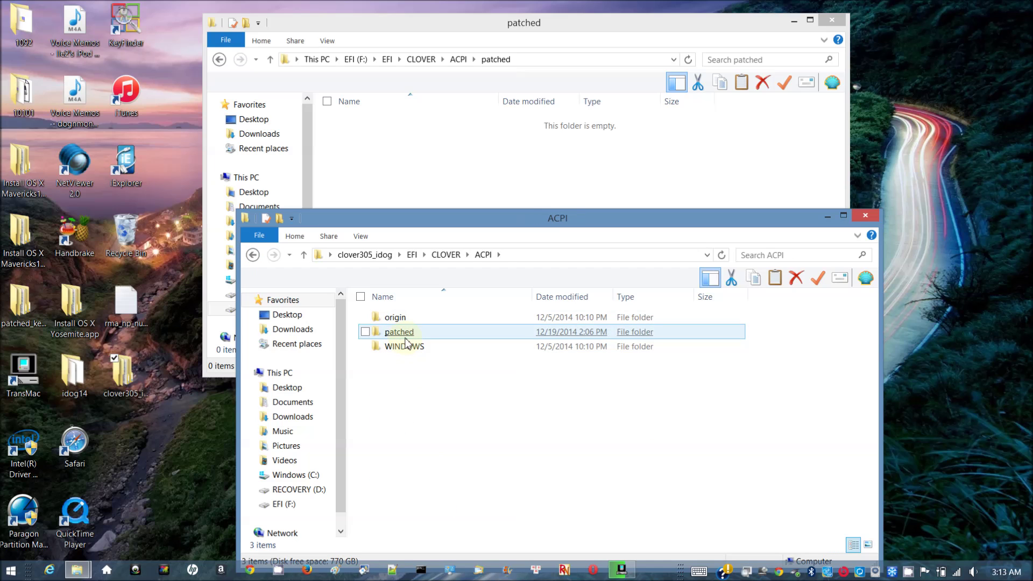
pyautogui.doubleClick(401, 332)
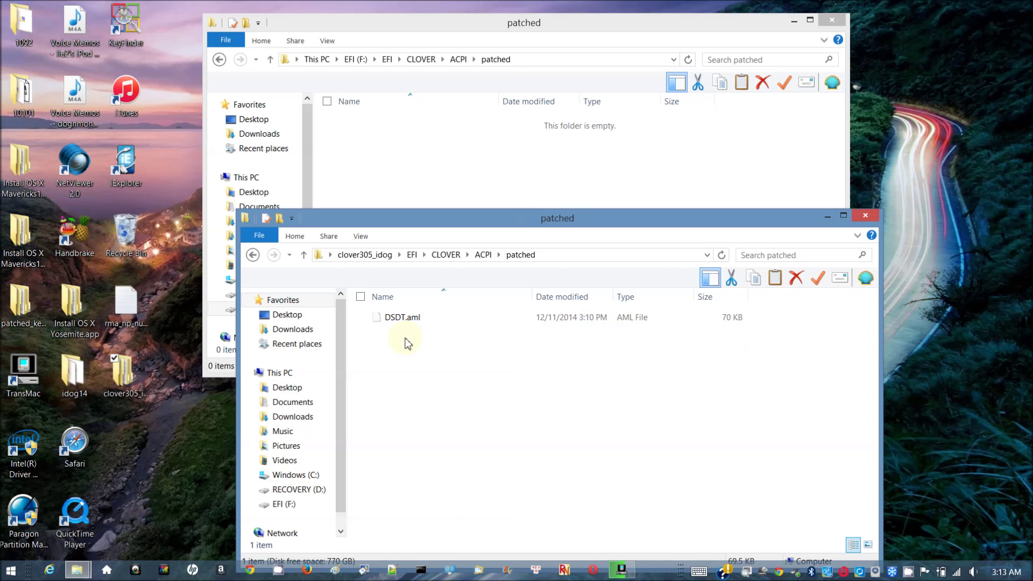
# Drag DSDT.aml into the EFI patched folder and return toward the EFI CLOVER folder.
pyautogui.click(364, 318)
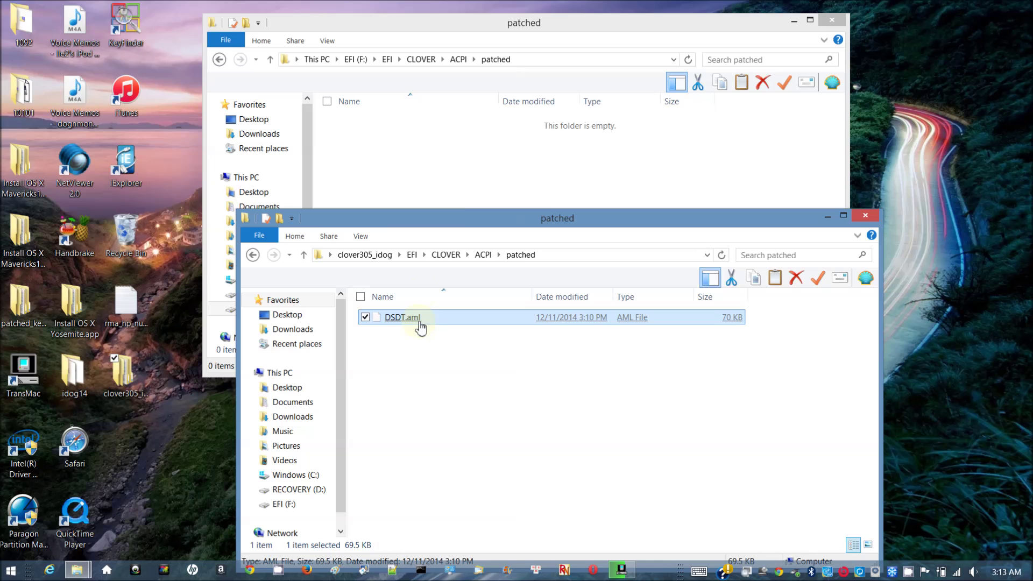
pyautogui.moveTo(421, 328); pyautogui.dragTo(448, 196)
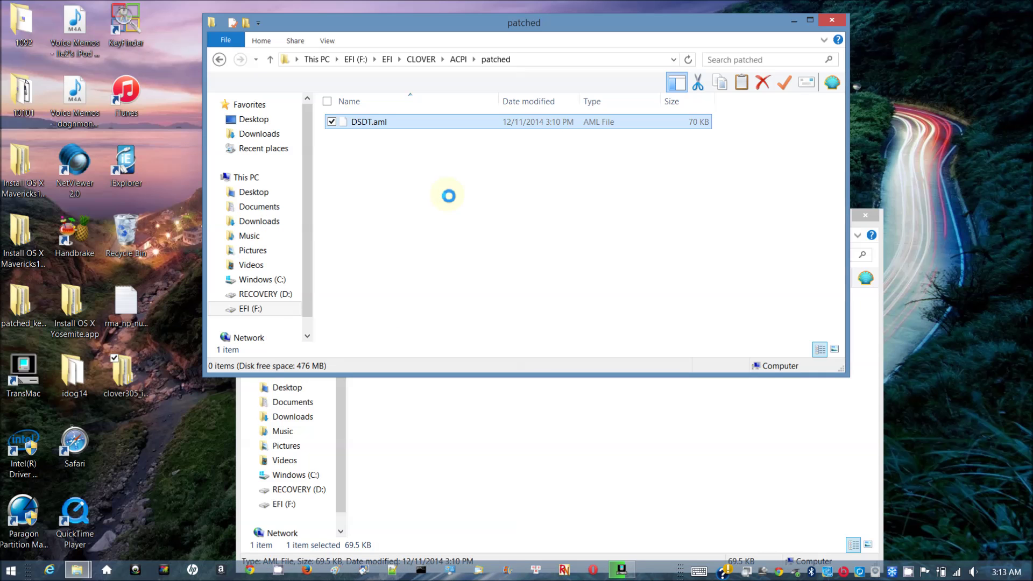
pyautogui.click(445, 424)
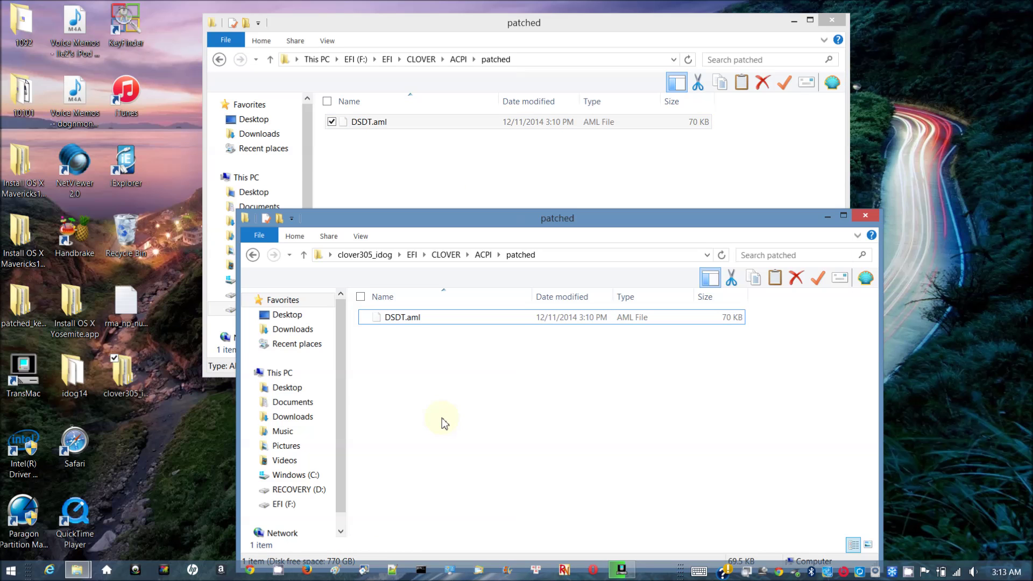
pyautogui.click(221, 62)
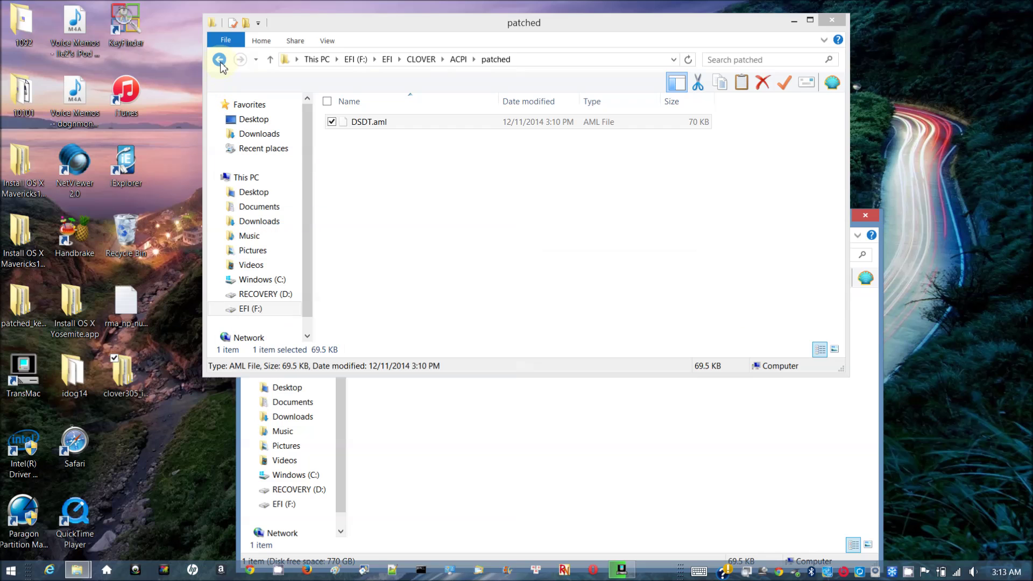
pyautogui.click(219, 60)
pyautogui.click(219, 60)
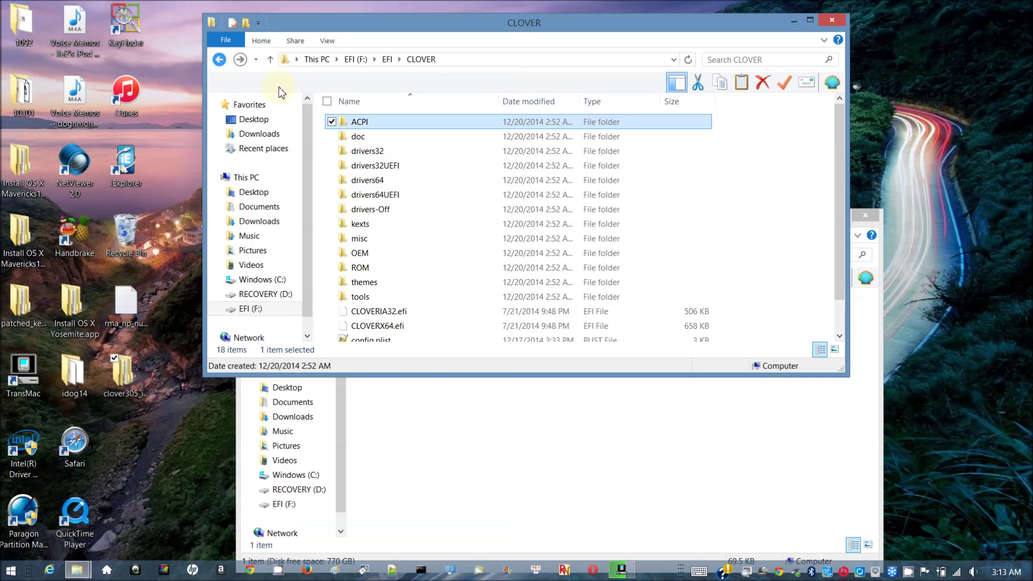
pyautogui.scroll(-1, 759, 250)
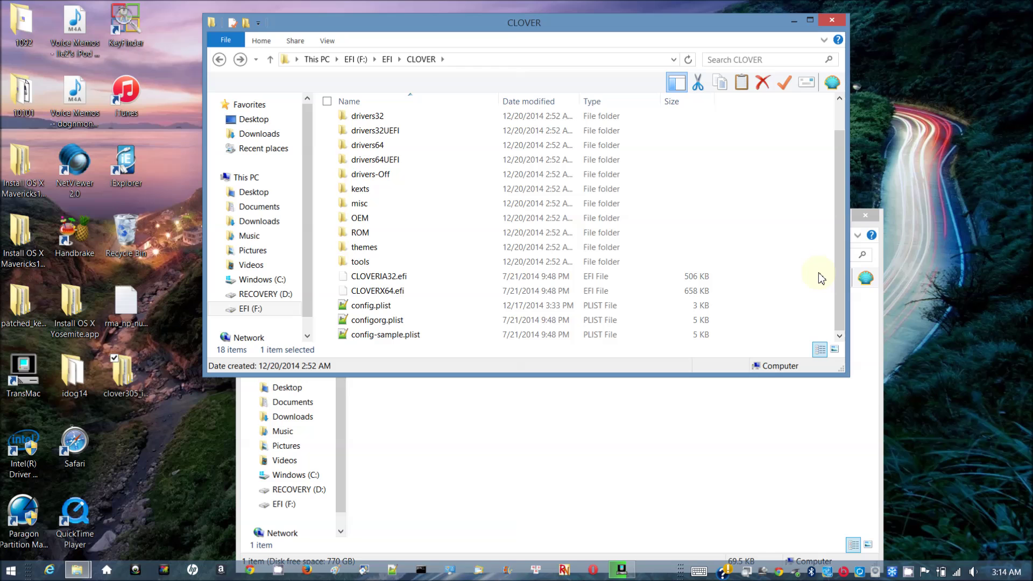
pyautogui.doubleClick(130, 399)
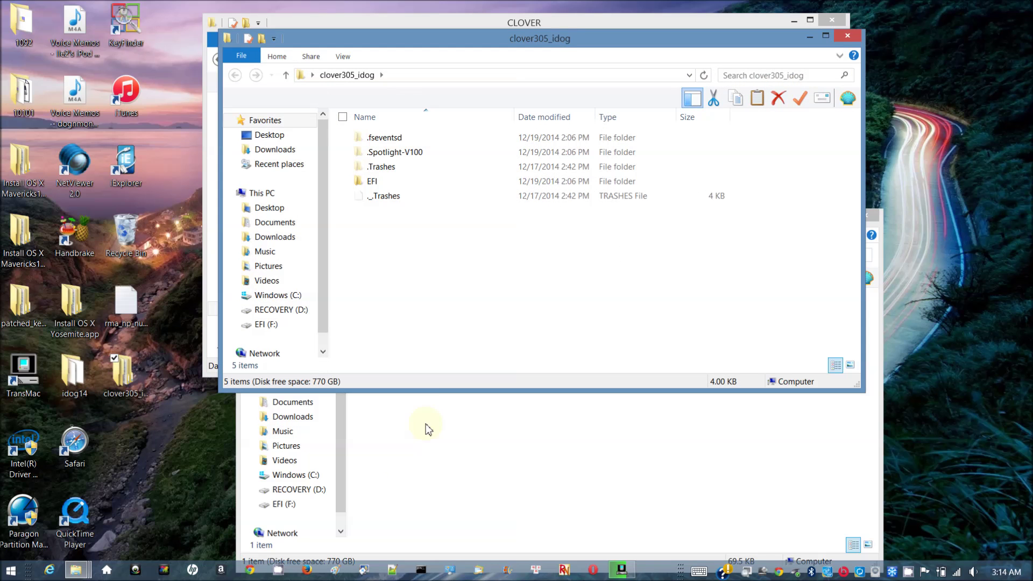
pyautogui.doubleClick(372, 183)
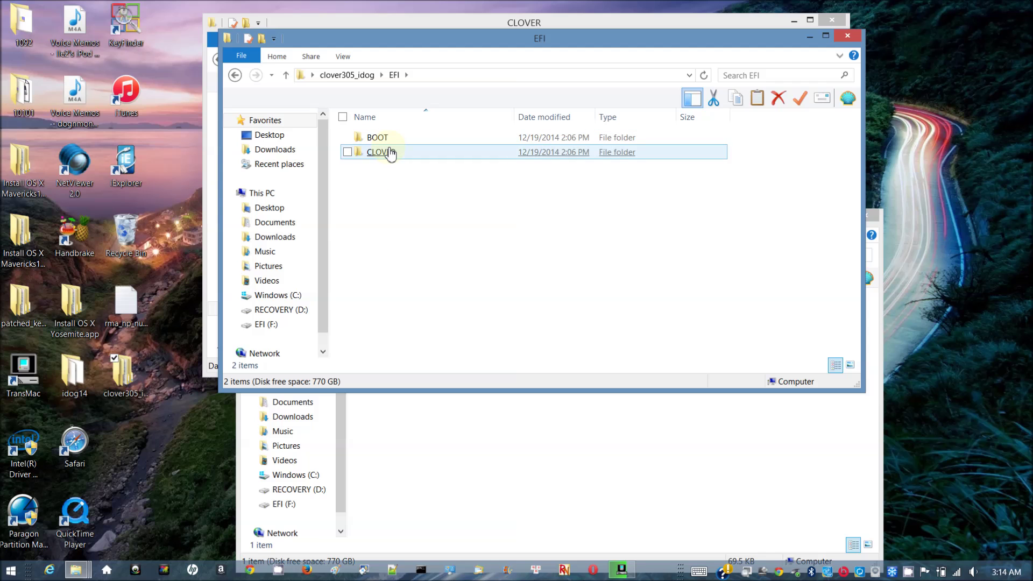
pyautogui.doubleClick(389, 153)
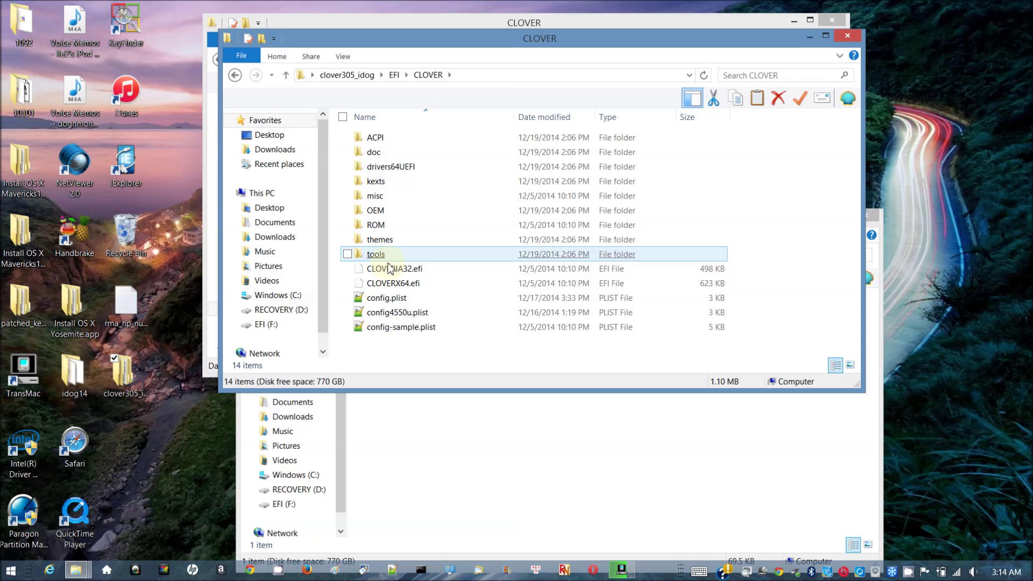
pyautogui.click(347, 271)
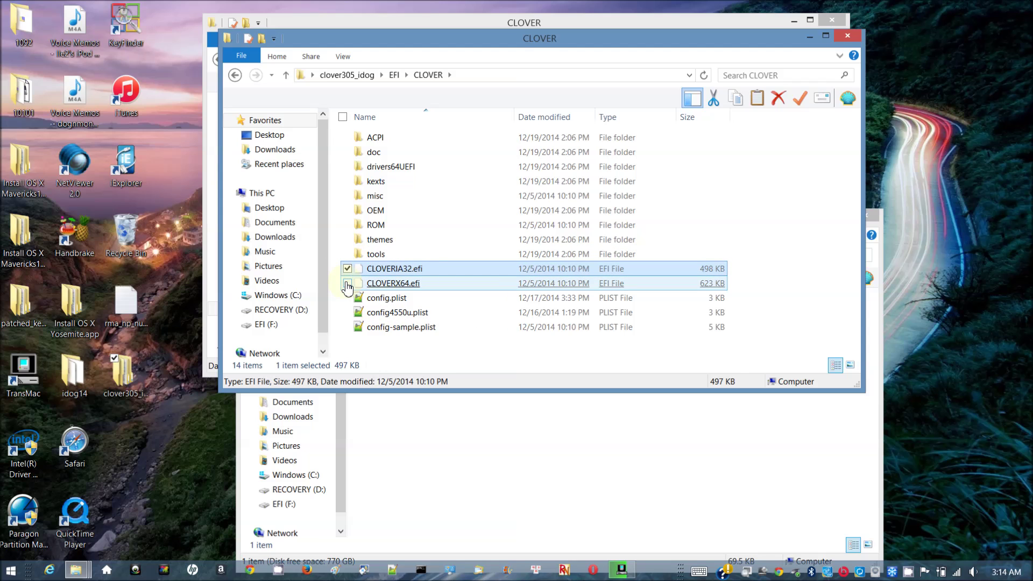
pyautogui.click(347, 284)
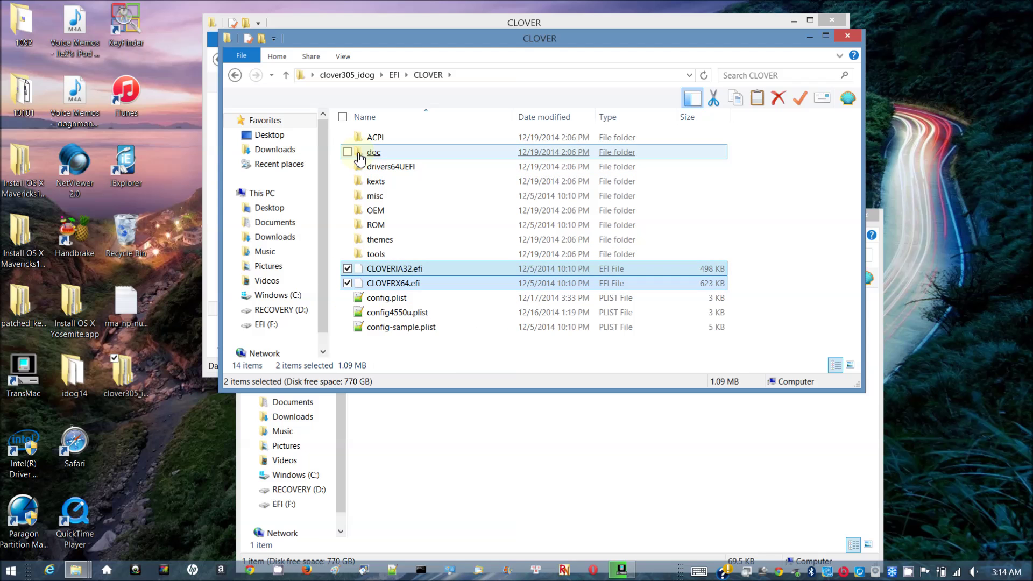
pyautogui.click(234, 75)
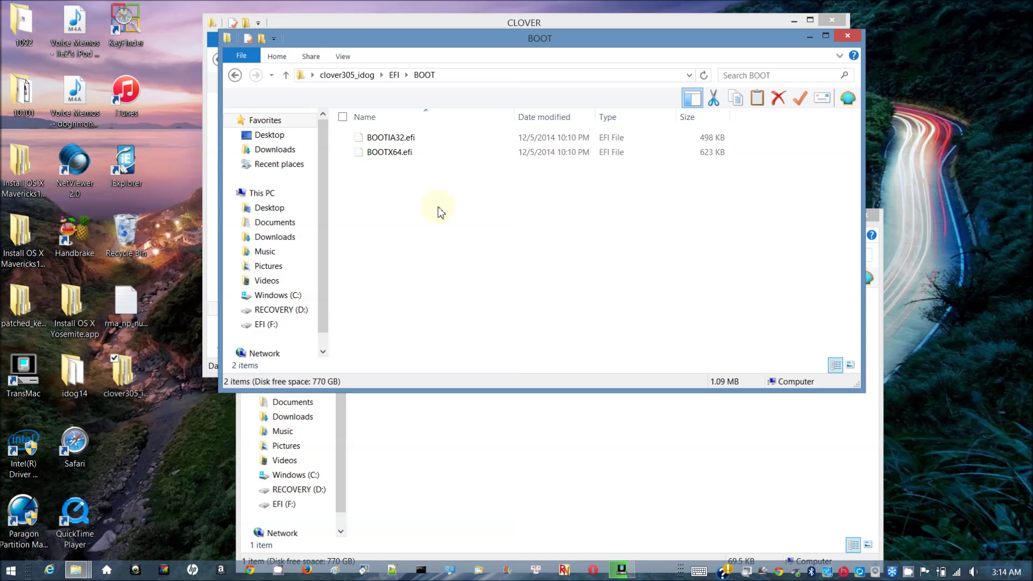
pyautogui.click(847, 37)
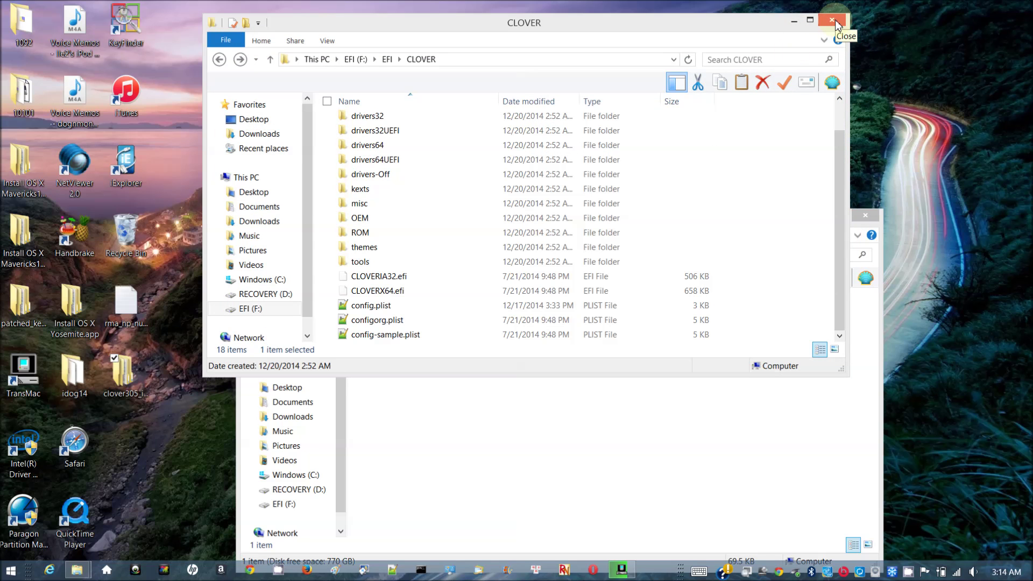
pyautogui.click(835, 19)
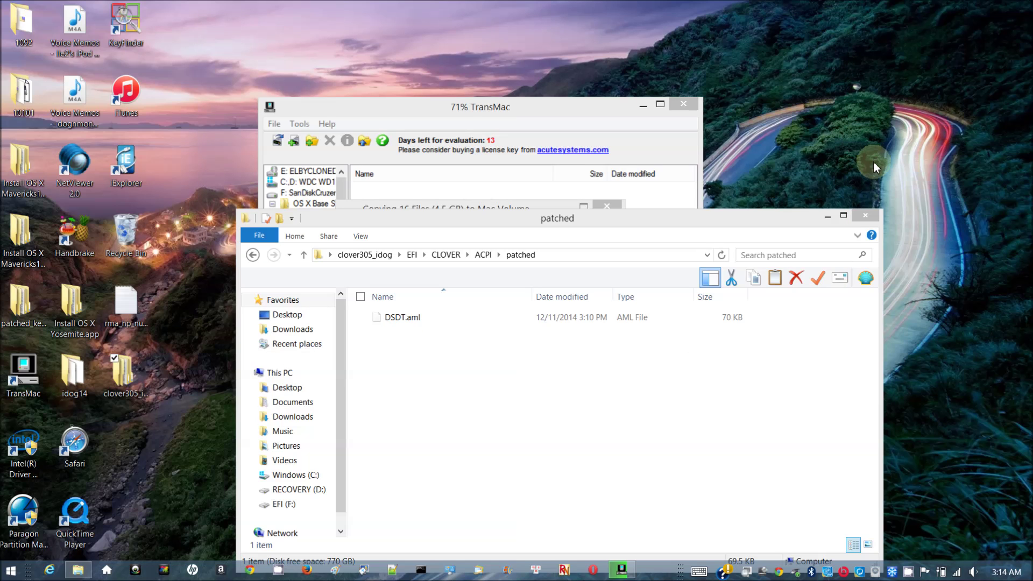
# Close the EFI partition's patched folder Explorer window.
pyautogui.click(865, 216)
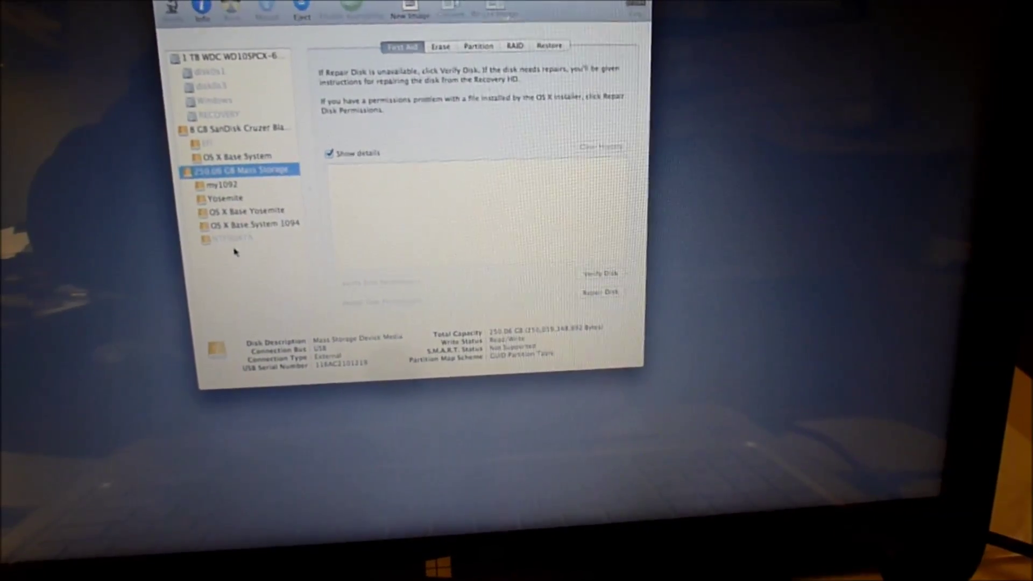
# View the my1092 volume's details, then the 1 TB WDC WD10SPCX disk's.
pyautogui.click(228, 195)
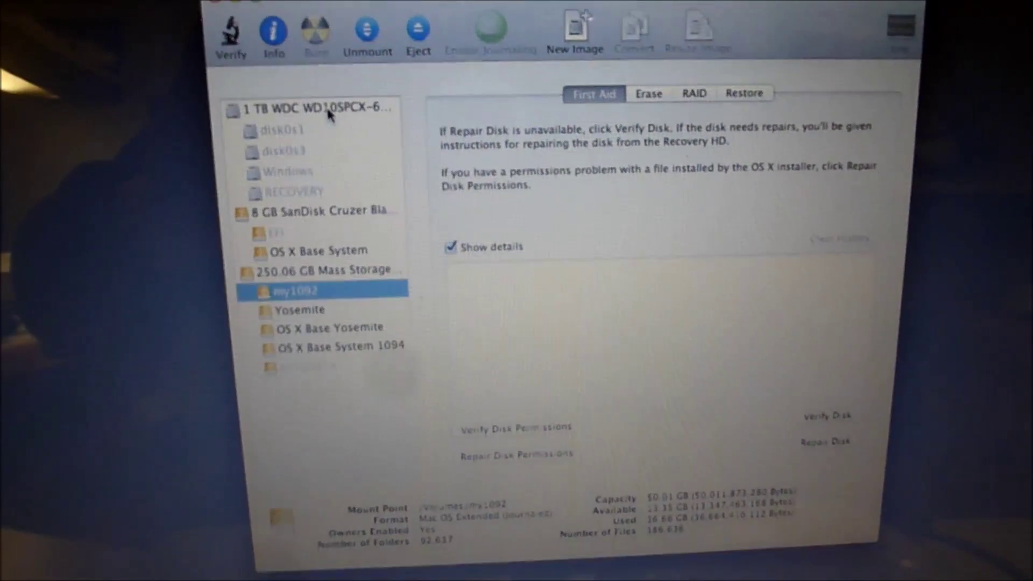
pyautogui.click(337, 110)
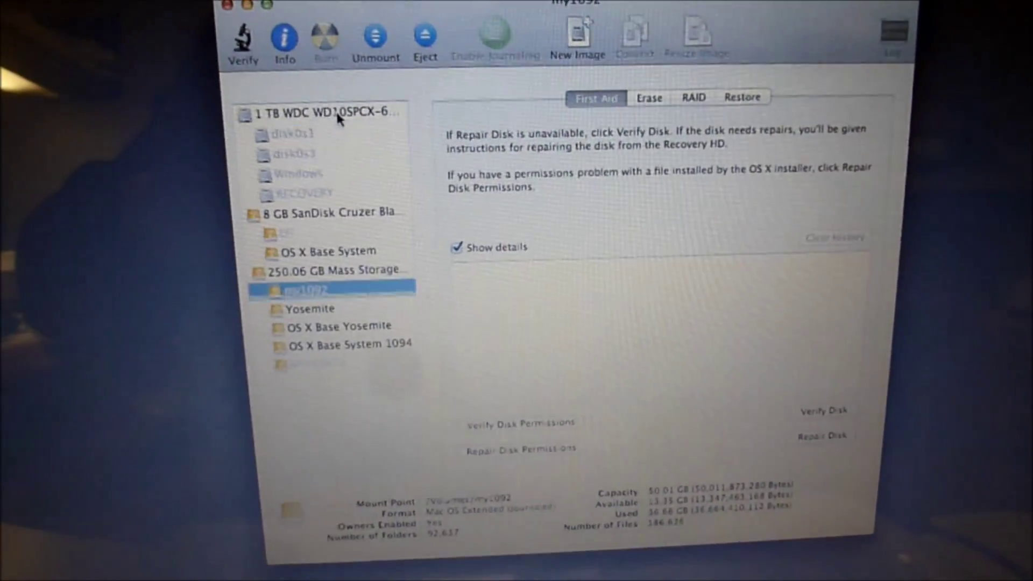